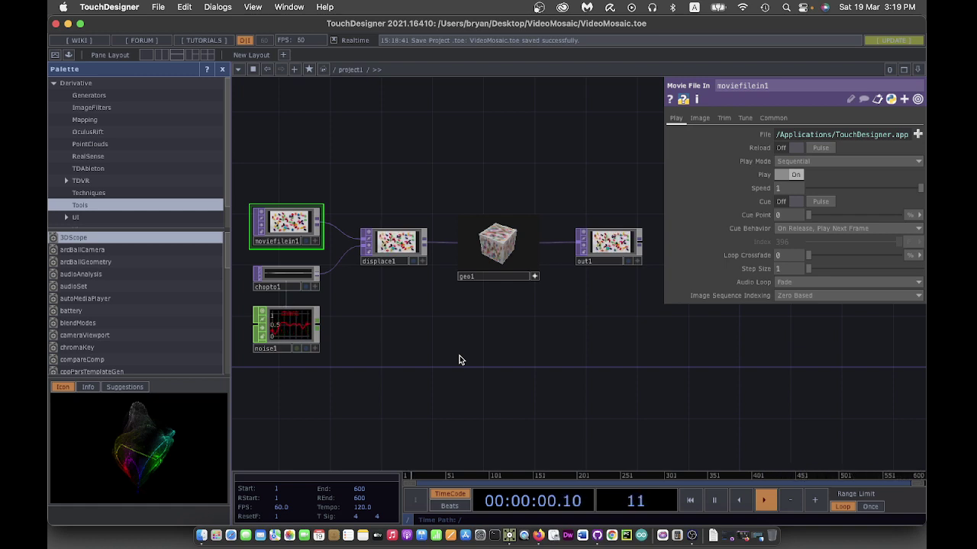
Marquee-select moviefilein1, chopto1, noise1, displace1 and geo1, leaving out1 unselected
{"action": "left_click_drag", "start_coordinate": [440, 346], "coordinate": [447, 340]}
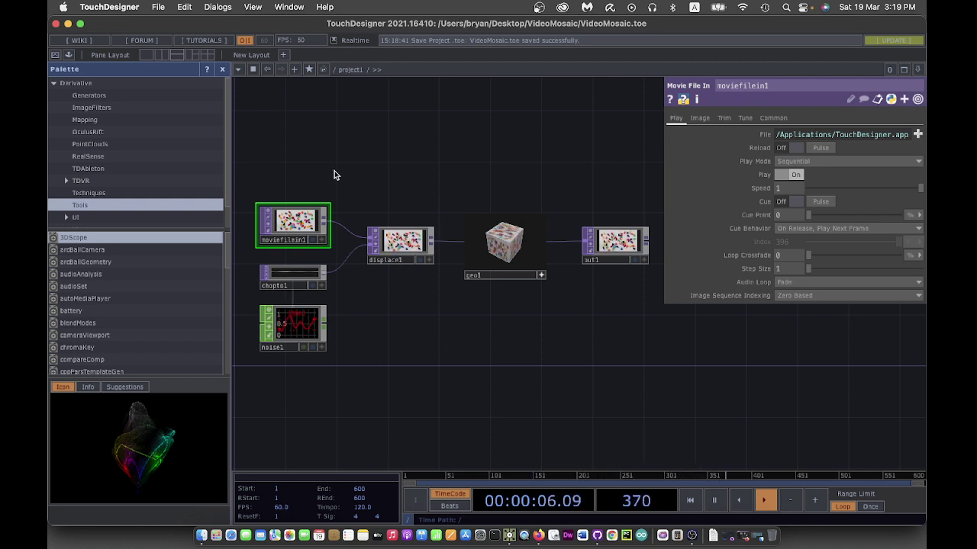
{"action": "left_click_drag", "start_coordinate": [279, 153], "coordinate": [516, 400]}
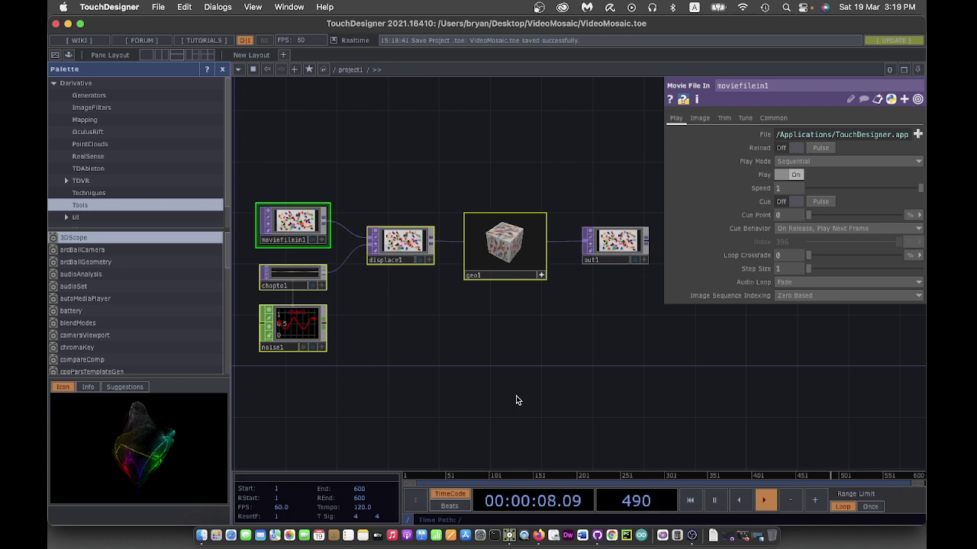
Delete the starter operators, close the Palette, and add a Video Device In, videodevin1
{"action": "key", "text": "Delete"}
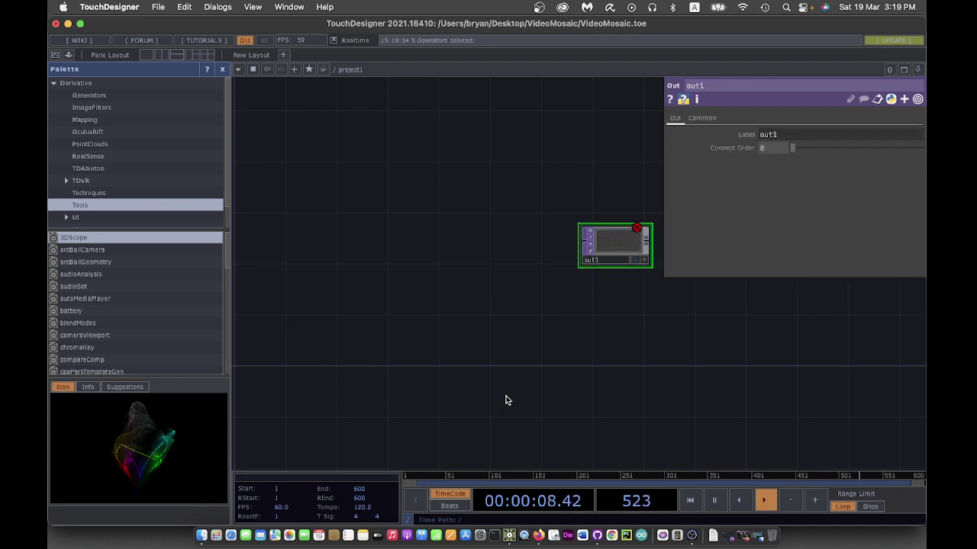
{"action": "left_click", "coordinate": [225, 68]}
{"action": "middle_click_drag", "start_coordinate": [305, 254], "coordinate": [518, 320]}
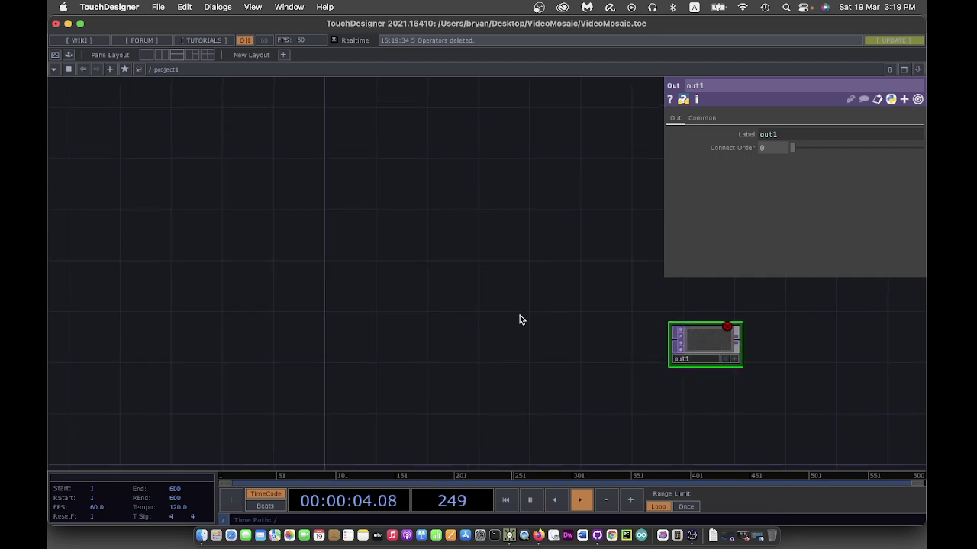
{"action": "key", "text": "Tab"}
{"action": "left_click", "coordinate": [626, 361]}
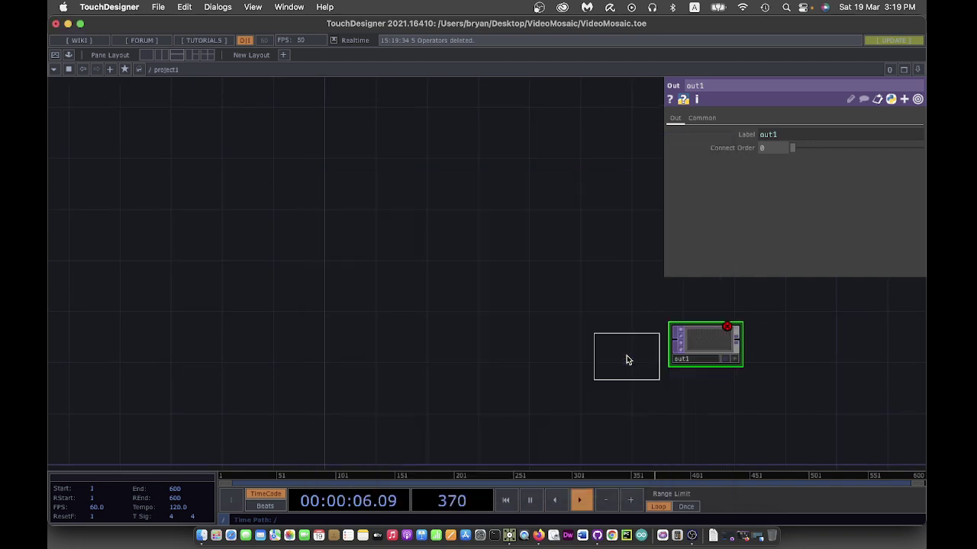
{"action": "left_click", "coordinate": [198, 163]}
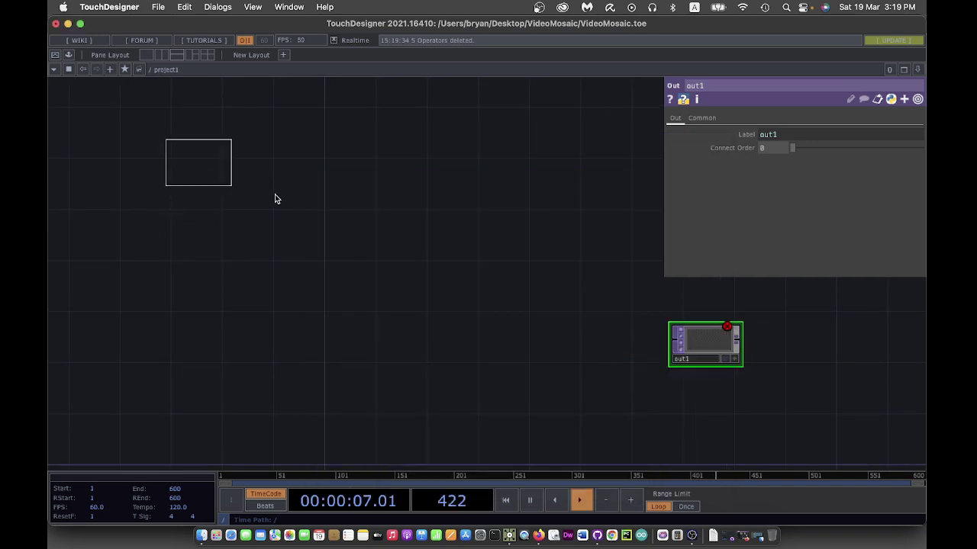
Add flip1 under videodevin1 with Flip X turned on to mirror the webcam
{"action": "key", "text": "Tab"}
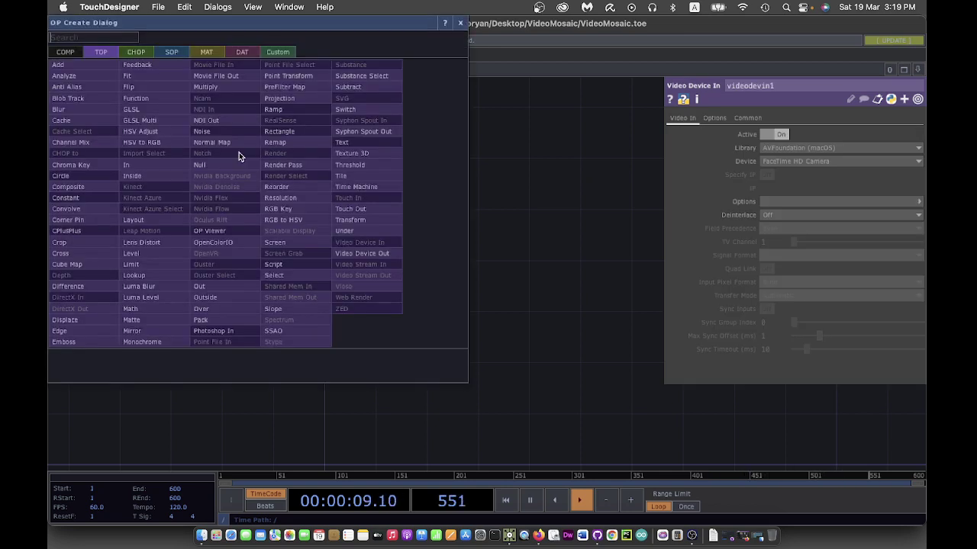
{"action": "left_click", "coordinate": [163, 86]}
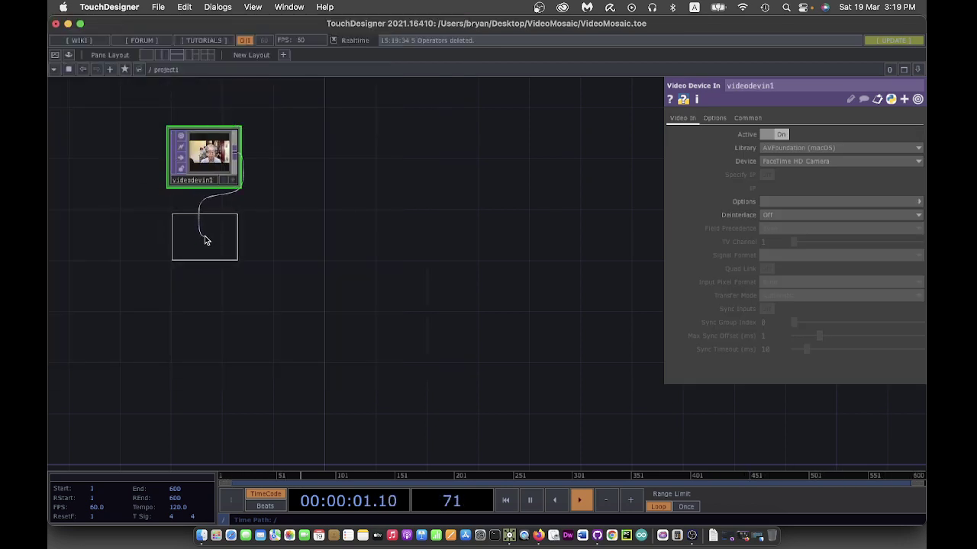
{"action": "left_click", "coordinate": [204, 240]}
{"action": "left_click", "coordinate": [769, 135]}
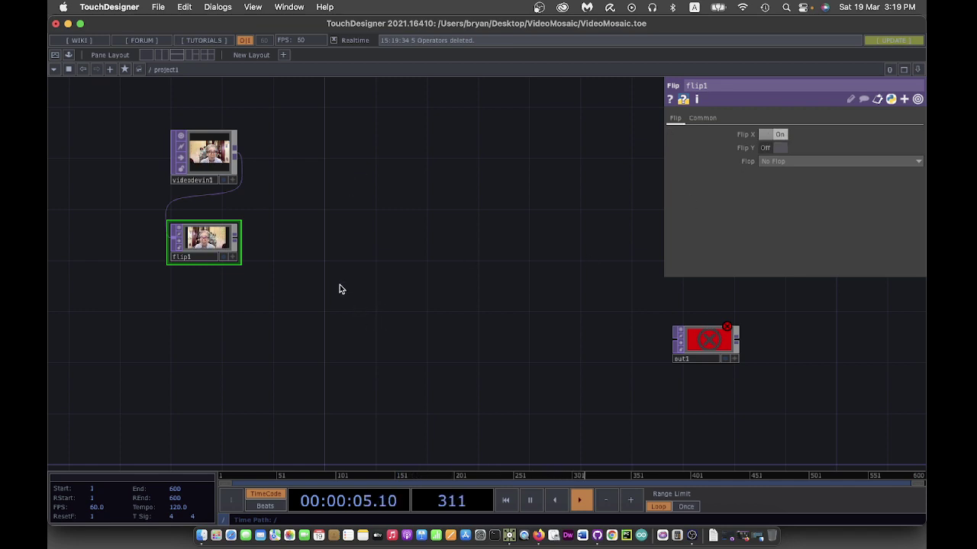
Add null1 after flip1 and stack the three operators neatly
{"action": "right_click", "coordinate": [239, 242]}
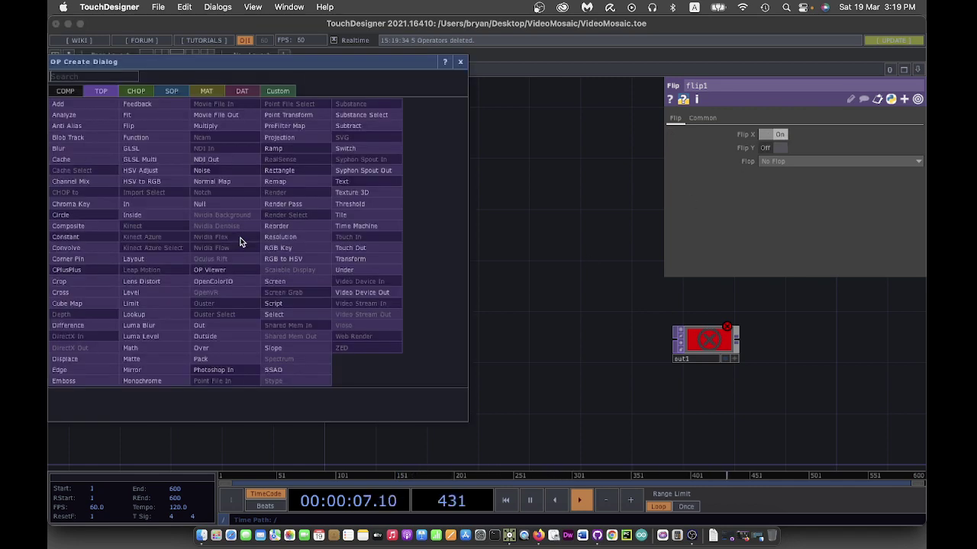
{"action": "left_click", "coordinate": [228, 204]}
{"action": "left_click", "coordinate": [203, 316]}
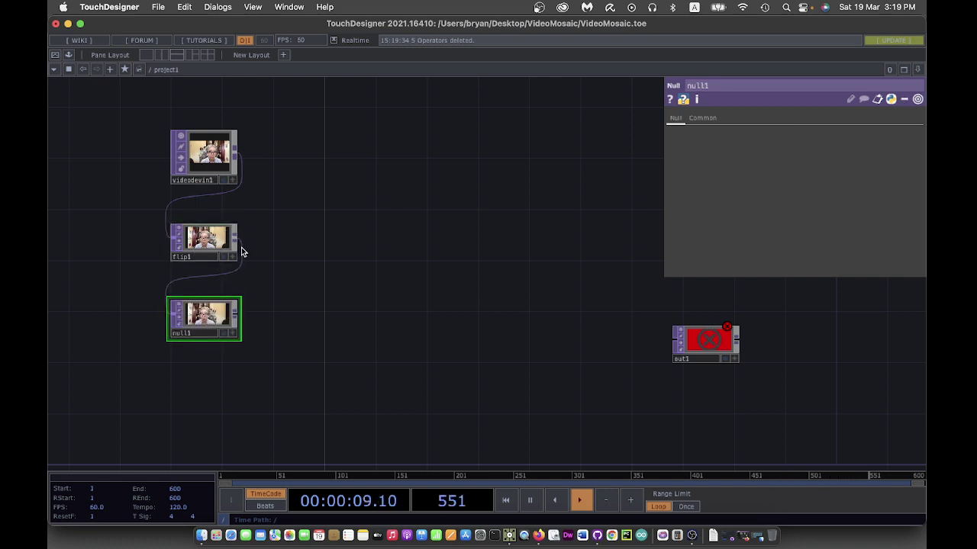
{"action": "left_click_drag", "start_coordinate": [204, 238], "coordinate": [205, 226]}
{"action": "left_click_drag", "start_coordinate": [206, 327], "coordinate": [204, 301]}
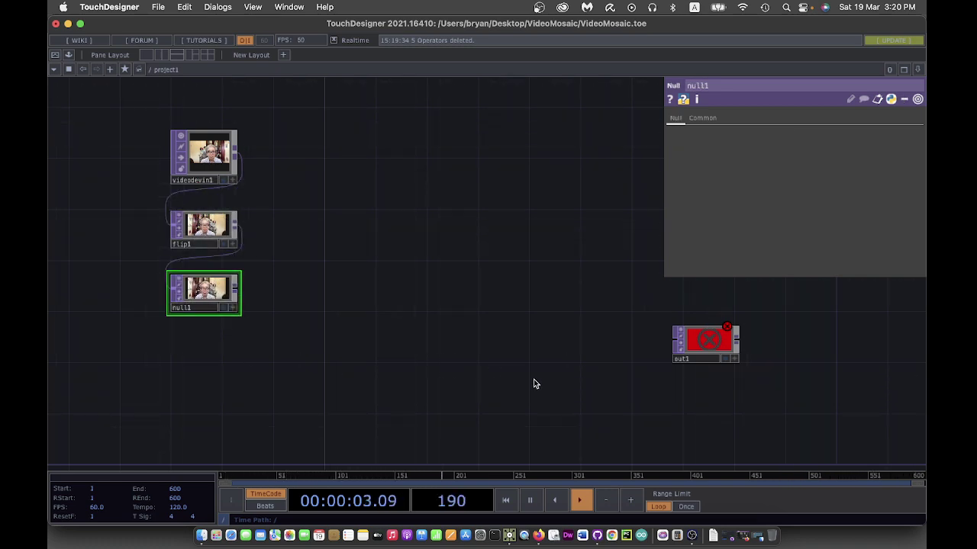
Place a Grid SOP below the webcam chain and size it 1.6 by 0.9 with 10 rows and columns
{"action": "left_click_drag", "start_coordinate": [534, 384], "coordinate": [478, 254]}
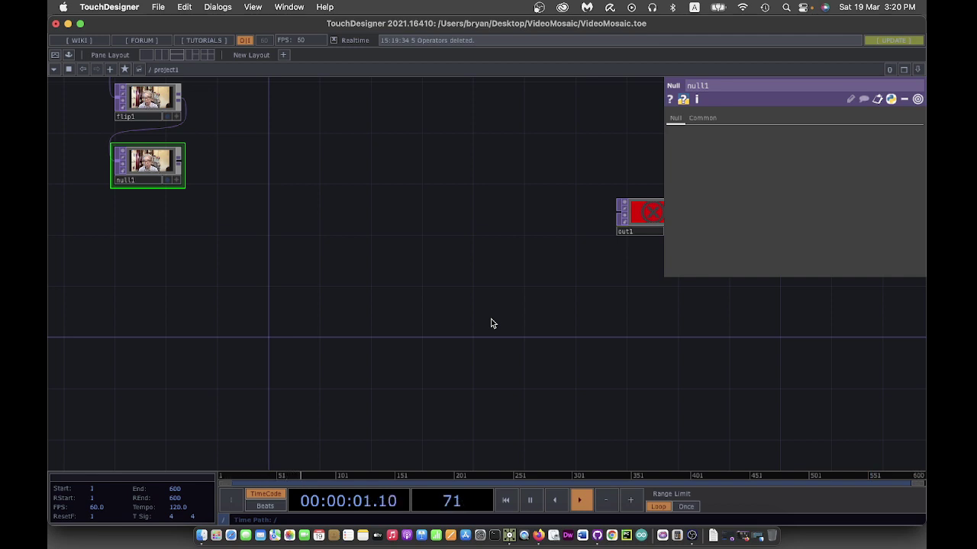
{"action": "key", "text": "Tab"}
{"action": "left_click", "coordinate": [401, 175]}
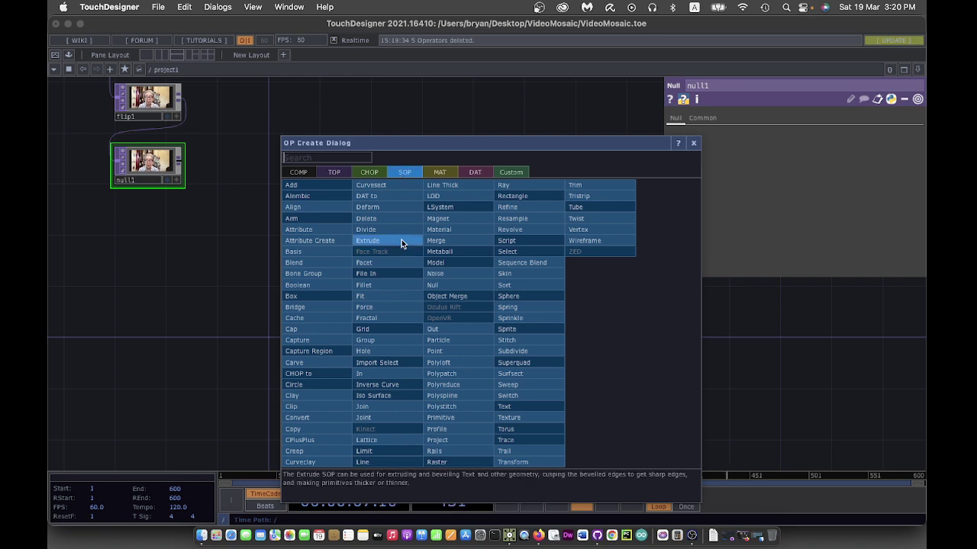
{"action": "left_click", "coordinate": [397, 330]}
{"action": "left_click", "coordinate": [231, 276]}
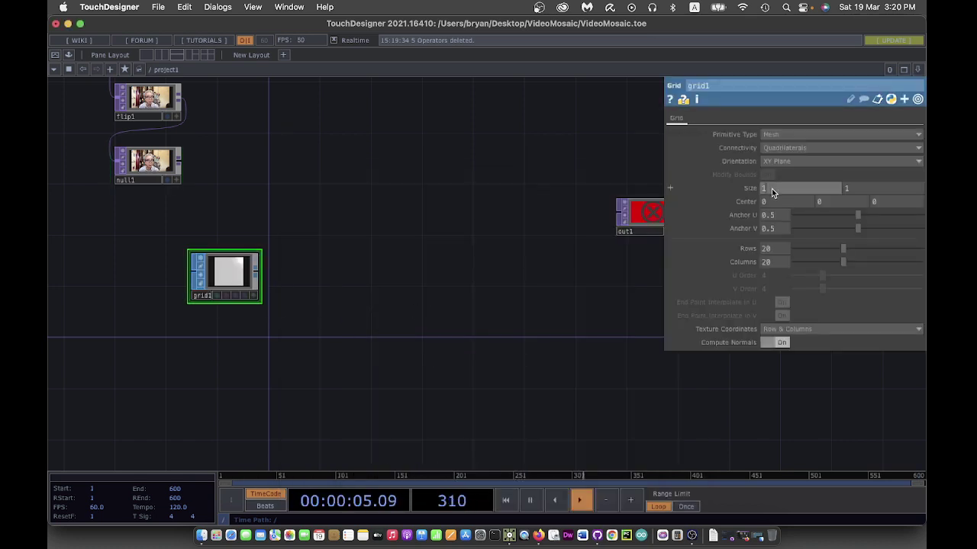
{"action": "type", "text": "5"}
{"action": "key", "text": "Return"}
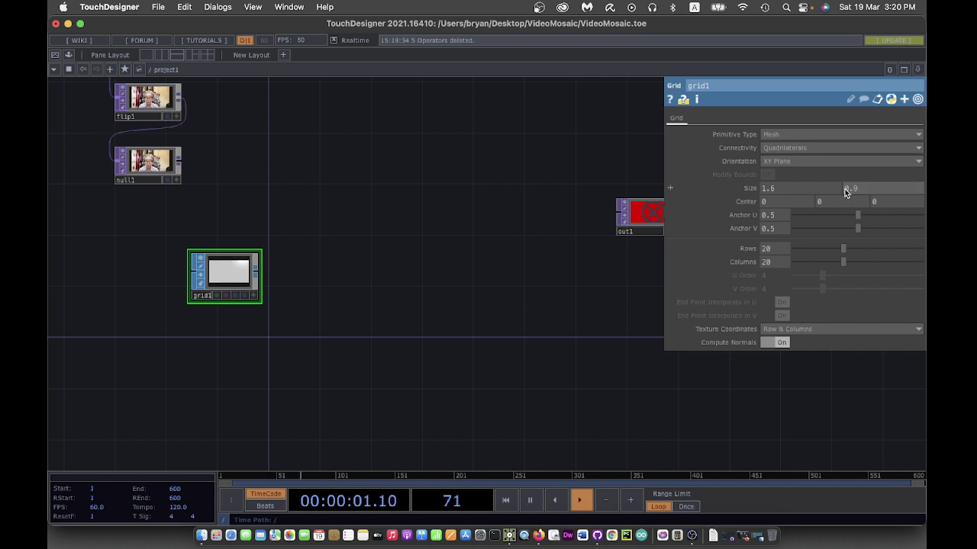
{"action": "left_click", "coordinate": [846, 191]}
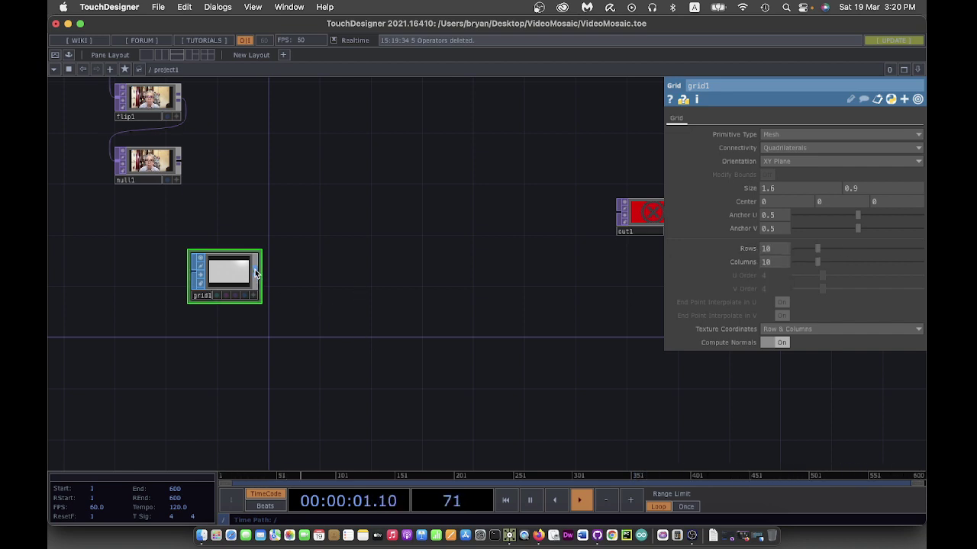
Append a Null SOP, null2, to the right of grid1
{"action": "key", "text": "Tab"}
{"action": "left_click", "coordinate": [229, 235]}
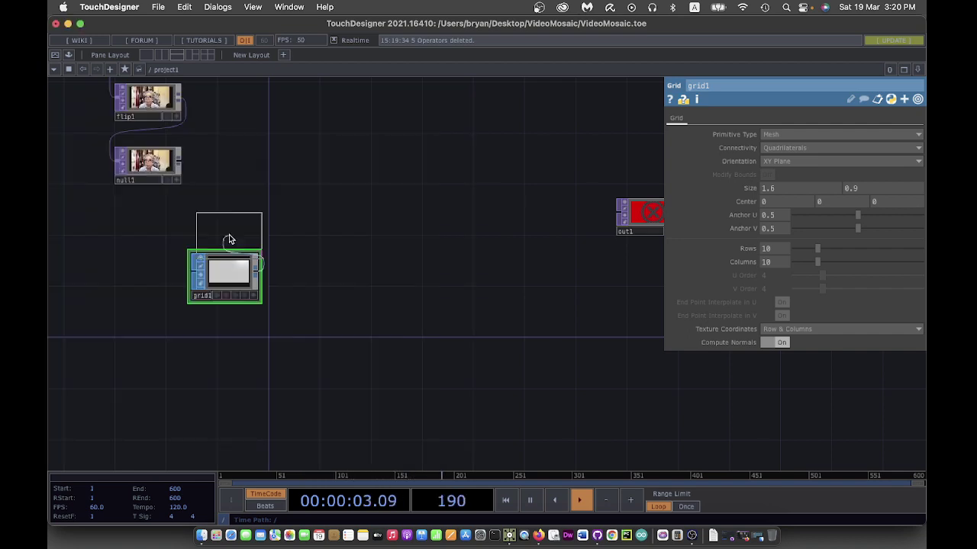
{"action": "left_click", "coordinate": [333, 277]}
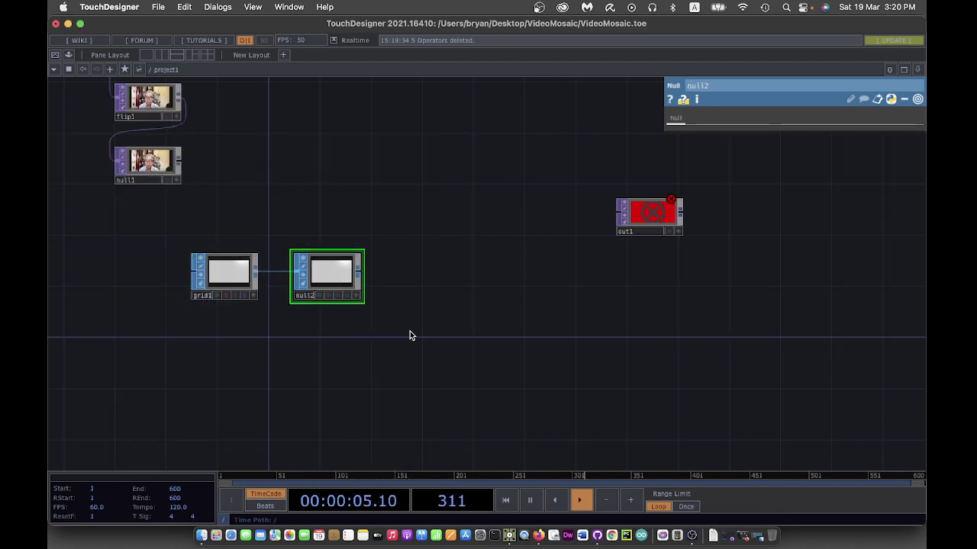
{"action": "scroll", "coordinate": [382, 343], "scroll_direction": "up", "scroll_amount": 5}
{"action": "left_click_drag", "start_coordinate": [205, 320], "coordinate": [392, 374]}
{"action": "scroll", "coordinate": [392, 374], "scroll_direction": "up", "scroll_amount": 2}
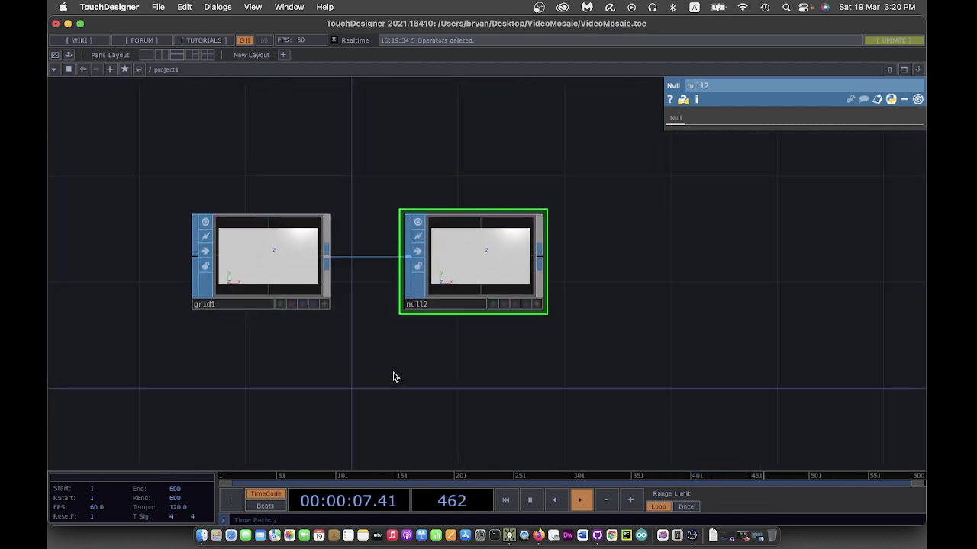
Rename null2 to 'position'
{"action": "left_click", "coordinate": [420, 303]}
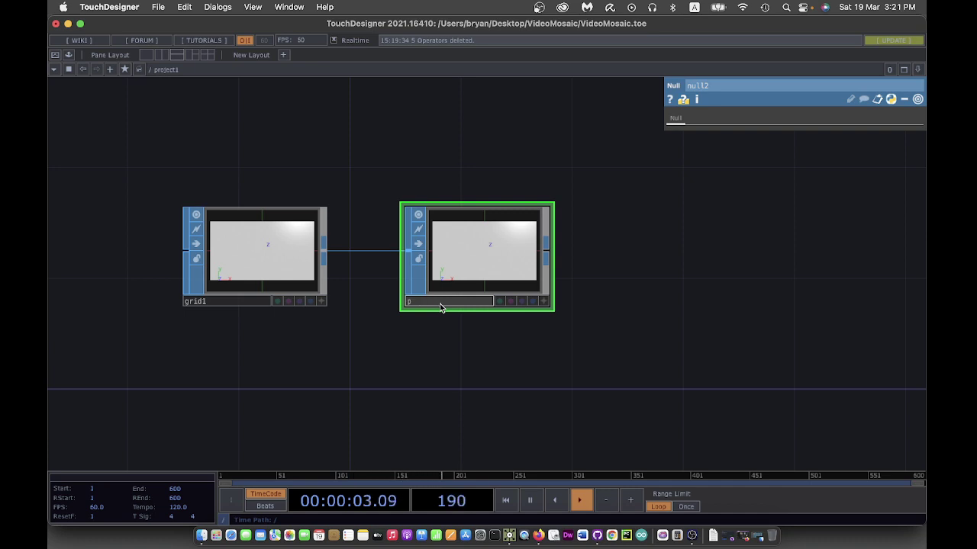
{"action": "type", "text": "position"}
{"action": "key", "text": "Return"}
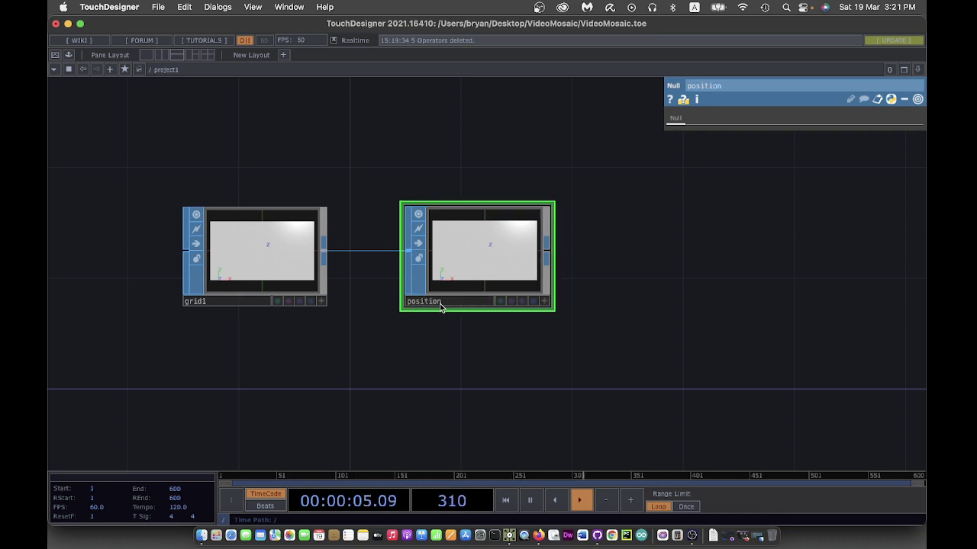
{"action": "scroll", "coordinate": [562, 333], "scroll_direction": "down", "scroll_amount": 1}
{"action": "scroll", "coordinate": [562, 334], "scroll_direction": "down", "scroll_amount": 1}
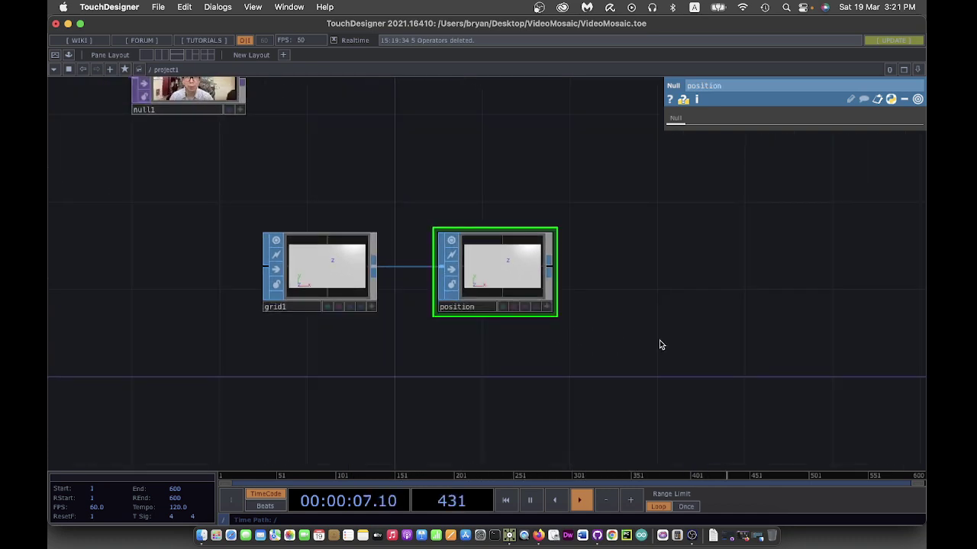
{"action": "left_click_drag", "start_coordinate": [647, 296], "coordinate": [531, 243]}
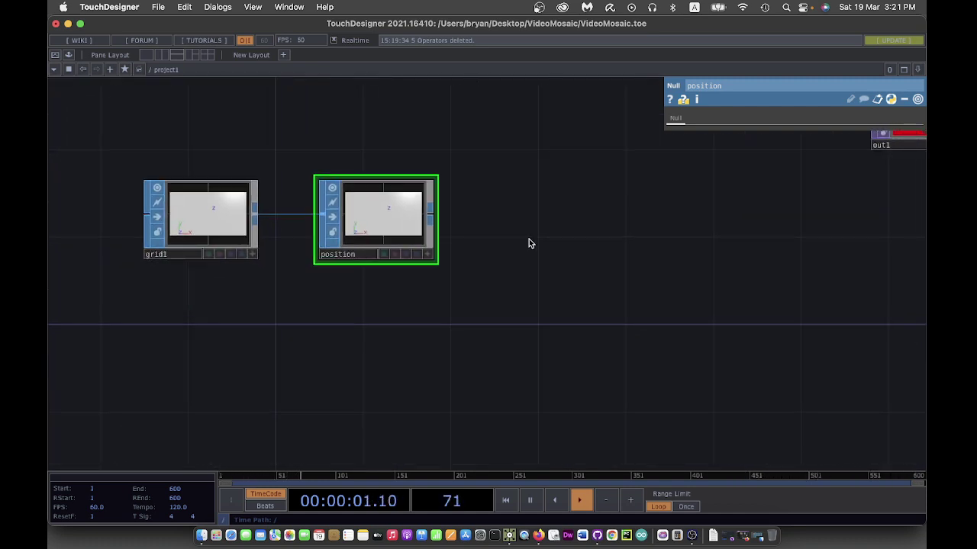
{"action": "scroll", "coordinate": [537, 305], "scroll_direction": "down", "scroll_amount": 2}
Add rectangle1 below grid1, sized 1.6 by 0.9
{"action": "key", "text": "Tab"}
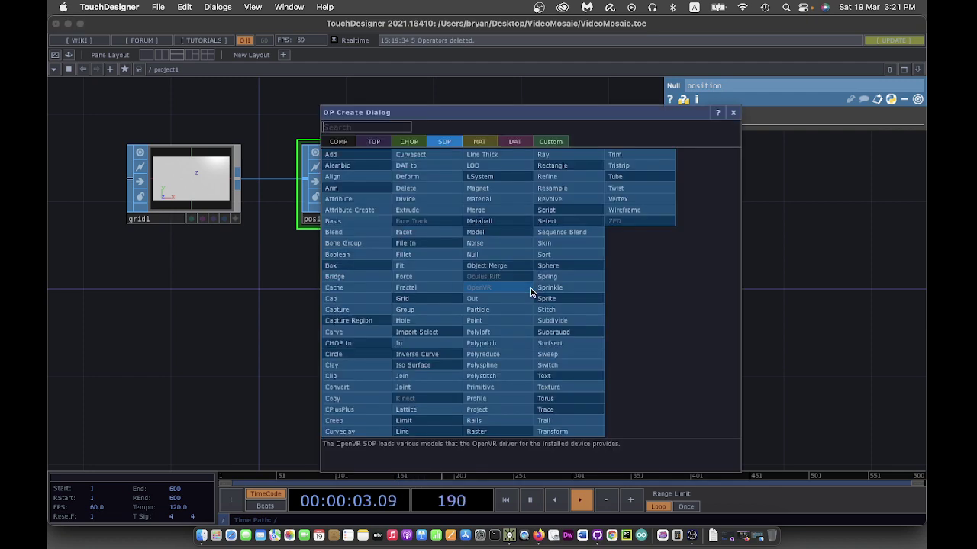
{"action": "left_click", "coordinate": [547, 166]}
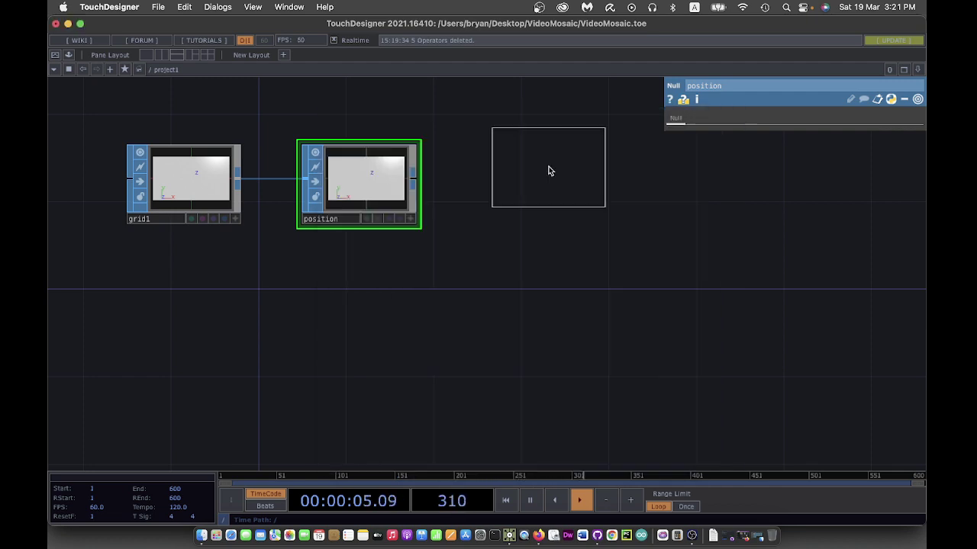
{"action": "left_click", "coordinate": [182, 305]}
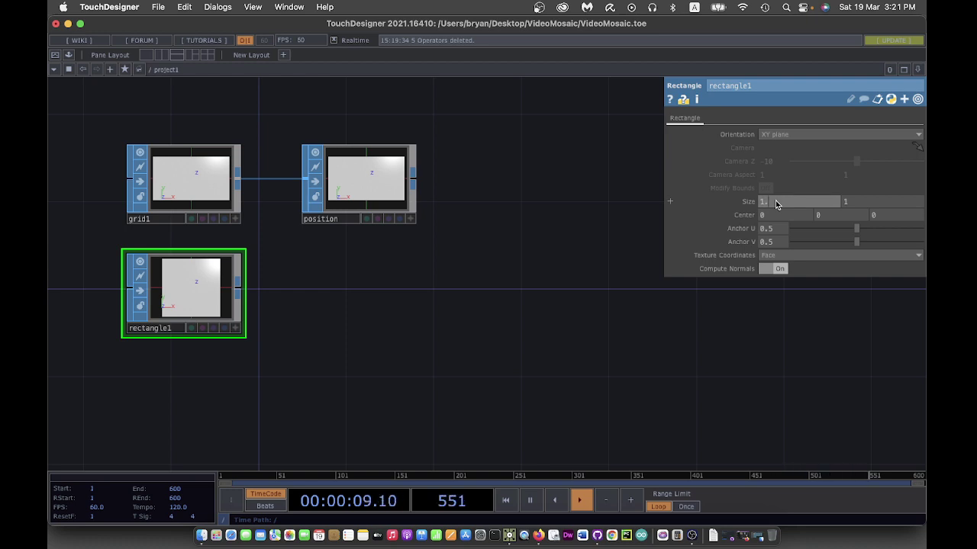
{"action": "left_click", "coordinate": [839, 203]}
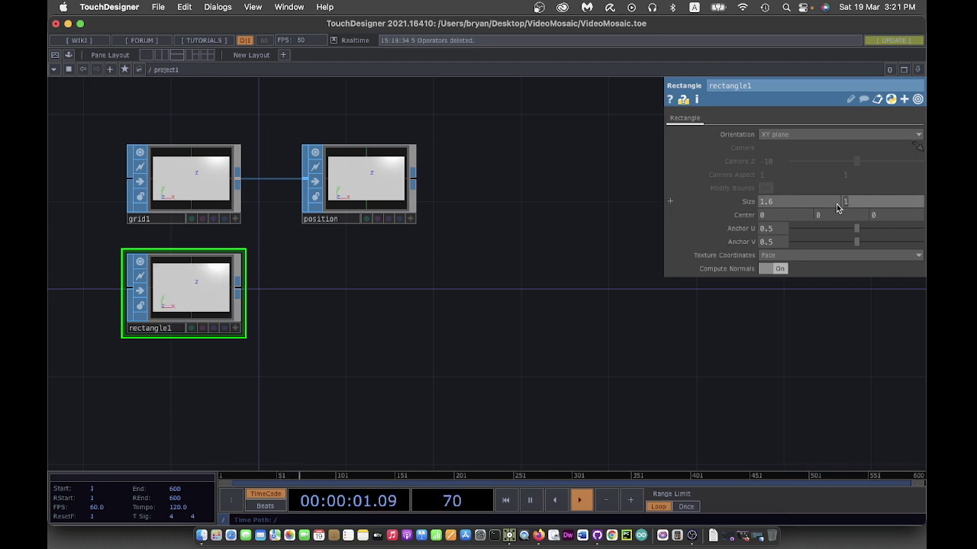
{"action": "type", "text": "0.9"}
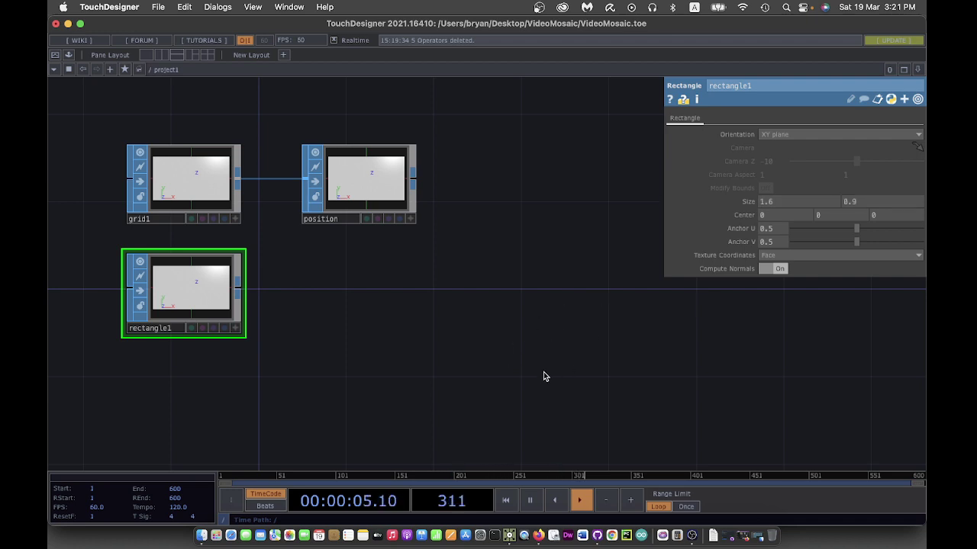
Wire a Transform SOP after rectangle1 and choose a Geometry COMP to follow transform1
{"action": "right_click", "coordinate": [242, 290]}
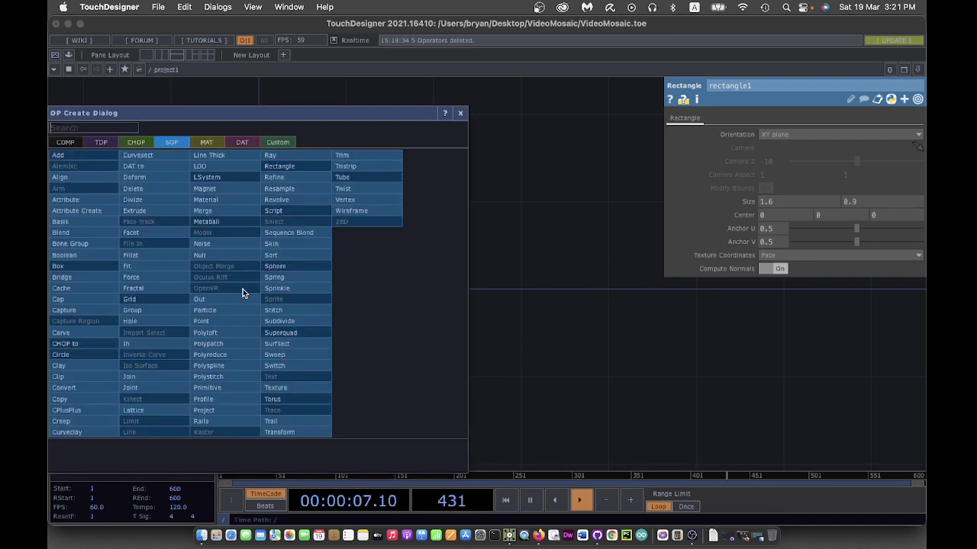
{"action": "left_click", "coordinate": [281, 432]}
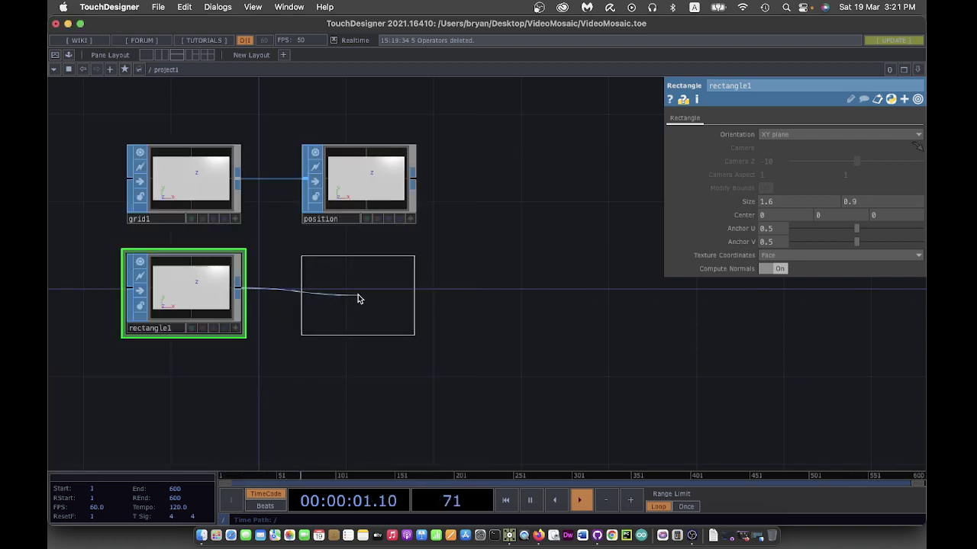
{"action": "left_click", "coordinate": [359, 296]}
{"action": "left_click_drag", "start_coordinate": [511, 374], "coordinate": [465, 360]}
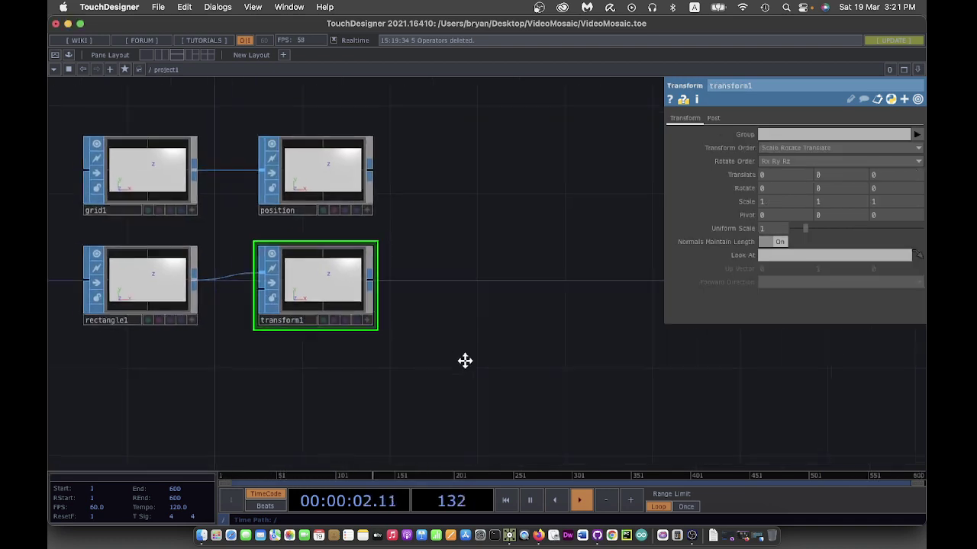
{"action": "right_click", "coordinate": [374, 288]}
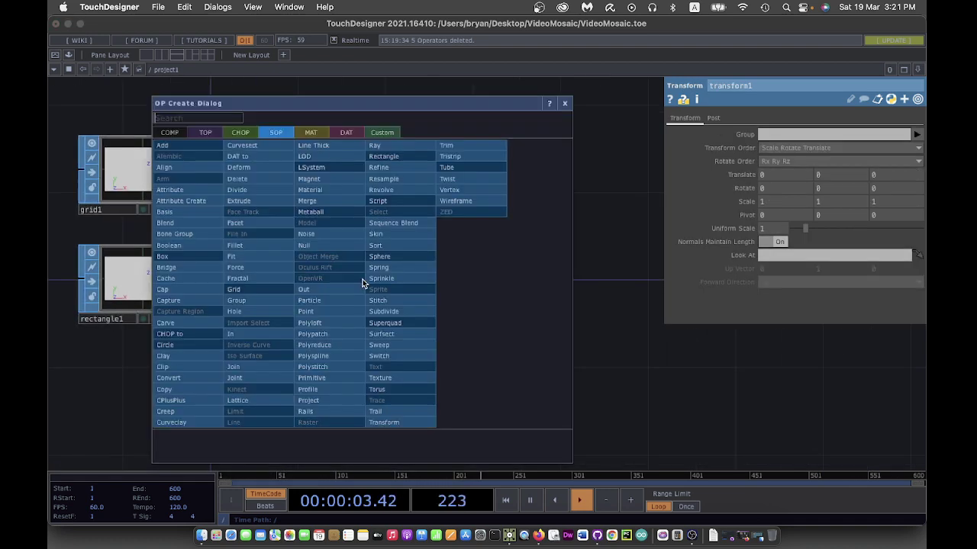
{"action": "left_click", "coordinate": [168, 133]}
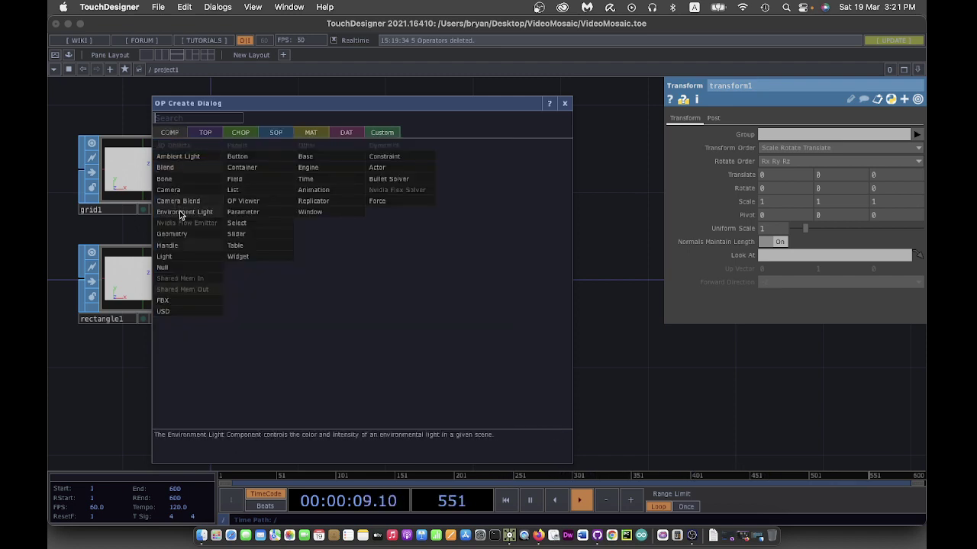
{"action": "left_click", "coordinate": [177, 234]}
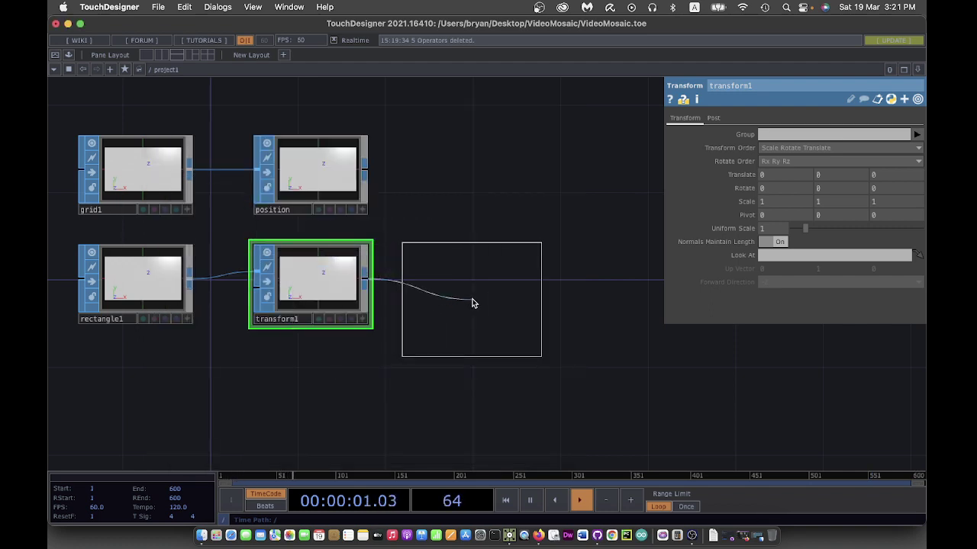
Place geo1 after transform1, then add light1 and cam1 beside it
{"action": "left_click", "coordinate": [509, 325]}
{"action": "left_click_drag", "start_coordinate": [601, 405], "coordinate": [437, 367]}
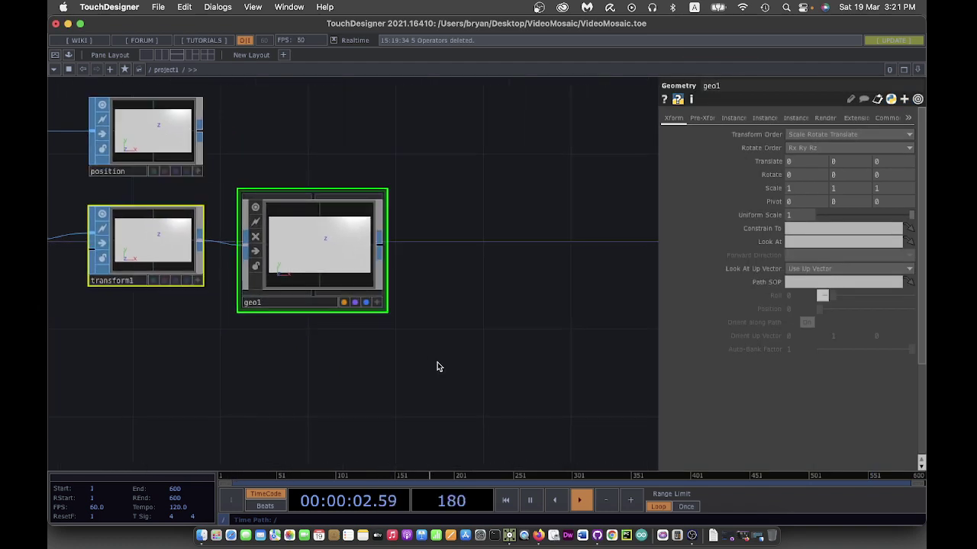
{"action": "key", "text": "Tab"}
{"action": "left_click", "coordinate": [264, 321]}
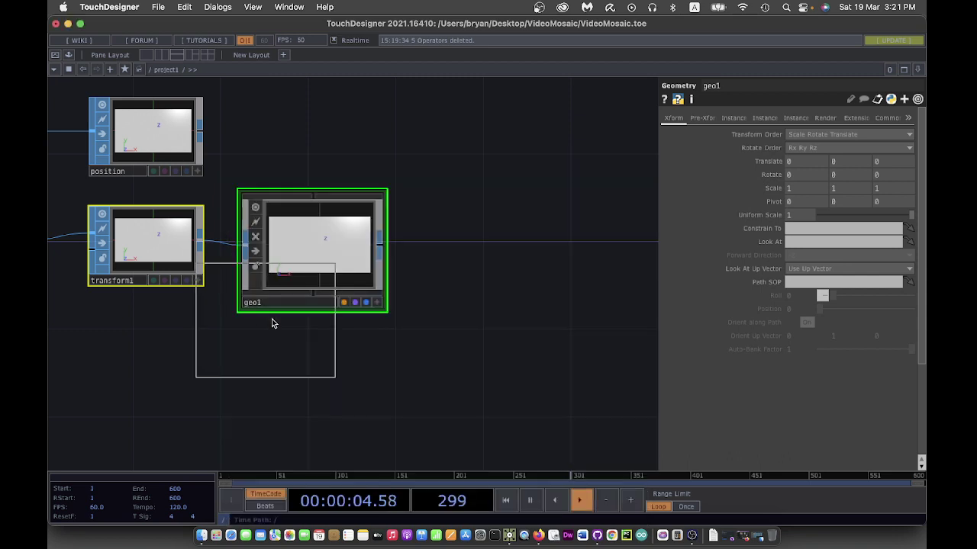
{"action": "left_click", "coordinate": [477, 262]}
{"action": "left_click_drag", "start_coordinate": [493, 384], "coordinate": [419, 374]}
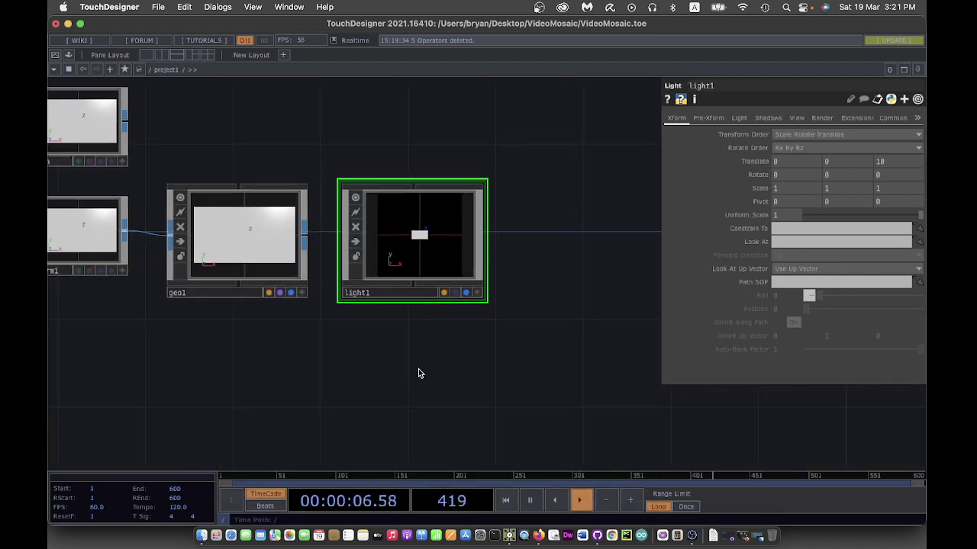
{"action": "key", "text": "Tab"}
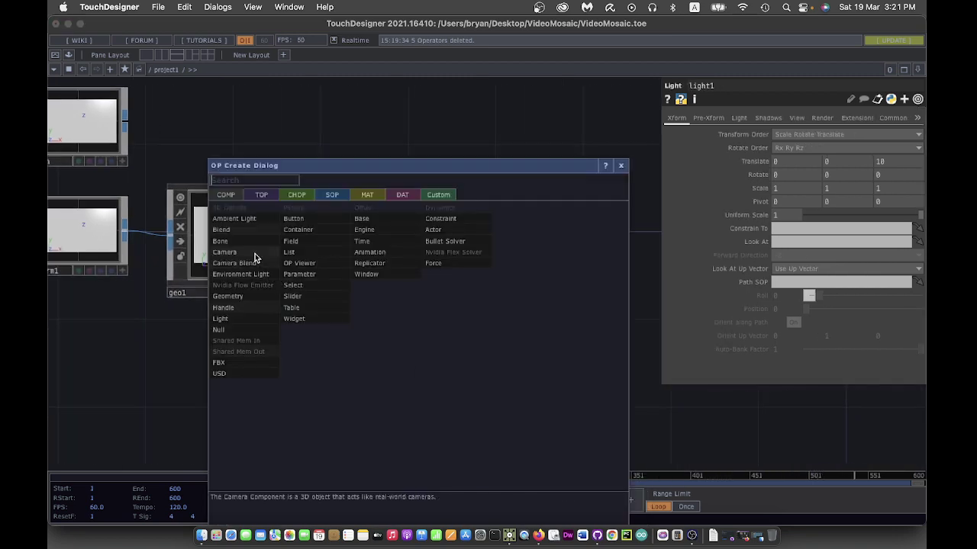
{"action": "left_click", "coordinate": [229, 253]}
{"action": "left_click", "coordinate": [575, 253]}
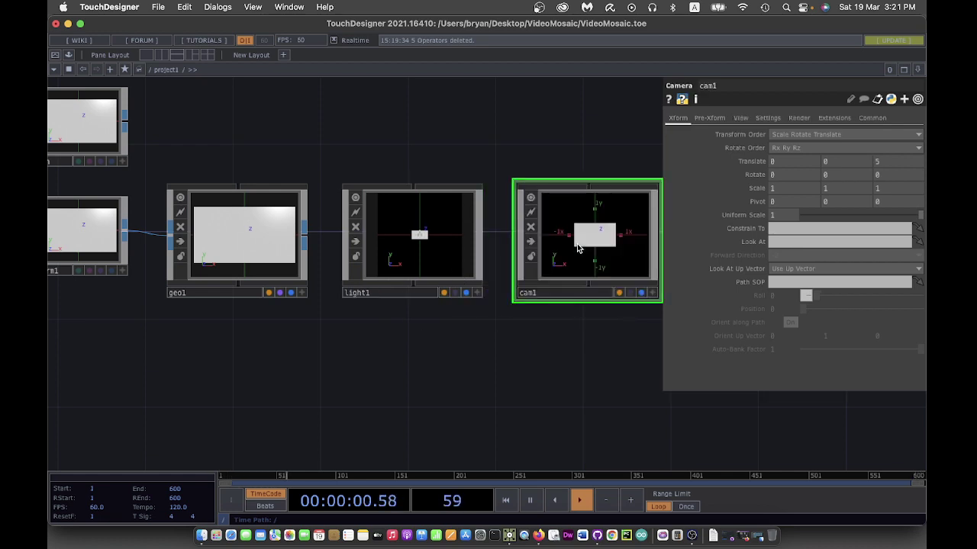
Add a Render TOP, render1, below the 3D nodes and wire it into out1
{"action": "left_click_drag", "start_coordinate": [560, 404], "coordinate": [494, 386]}
{"action": "key", "text": "Tab"}
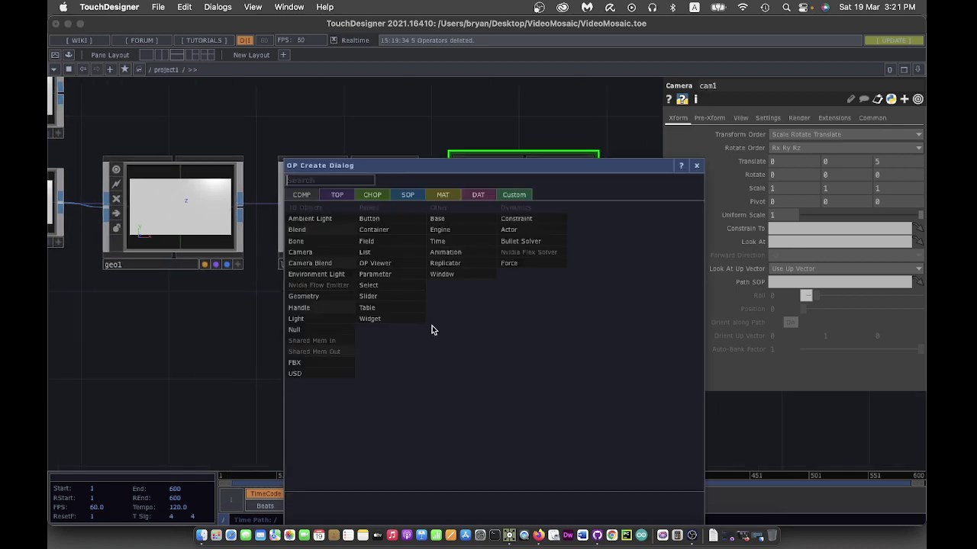
{"action": "left_click", "coordinate": [337, 198]}
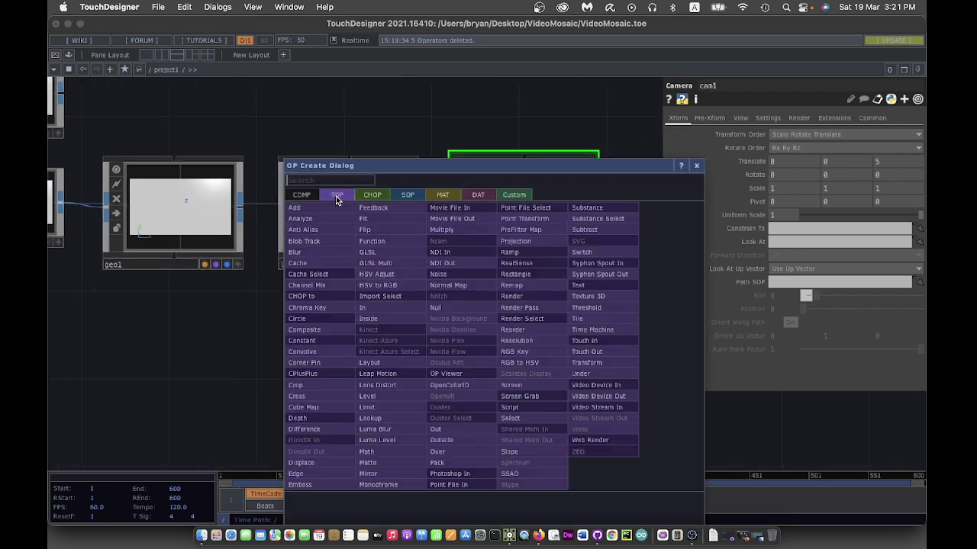
{"action": "left_click", "coordinate": [545, 296]}
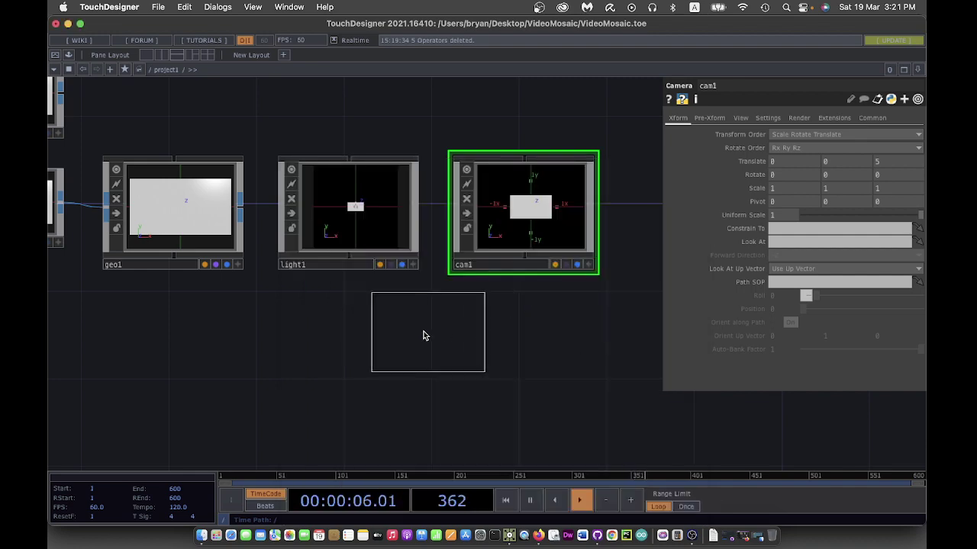
{"action": "left_click", "coordinate": [351, 353]}
{"action": "scroll", "coordinate": [560, 364], "scroll_direction": "down", "scroll_amount": 5}
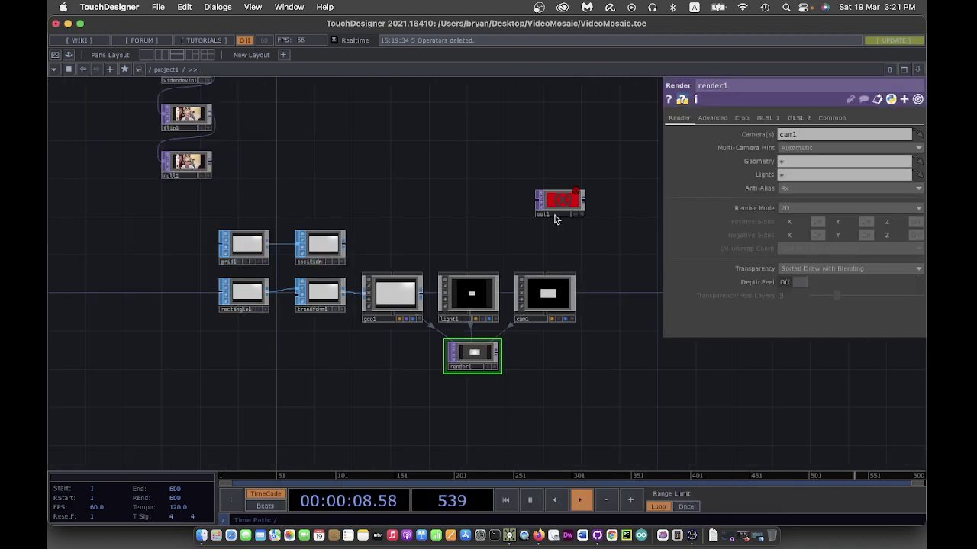
{"action": "left_click_drag", "start_coordinate": [556, 209], "coordinate": [601, 419]}
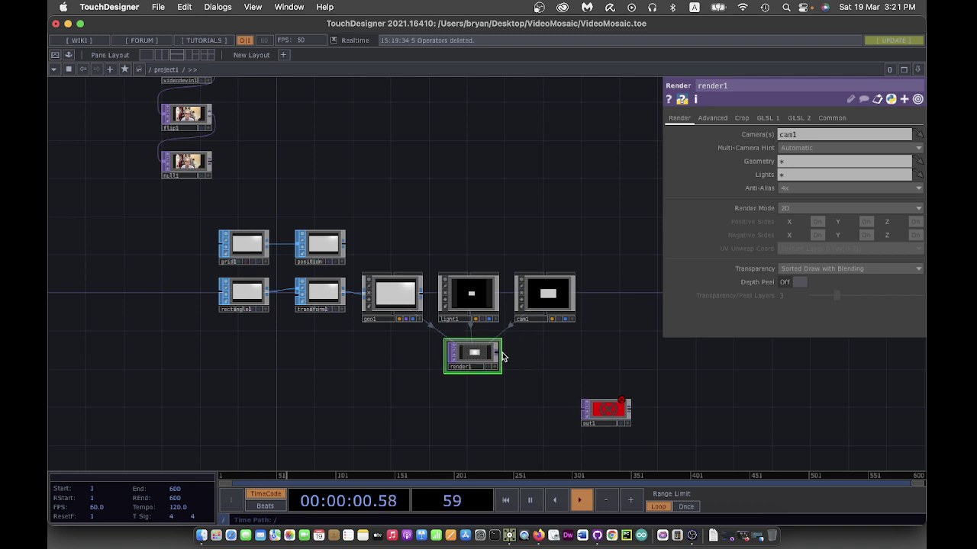
{"action": "left_click", "coordinate": [500, 355]}
{"action": "left_click", "coordinate": [583, 411]}
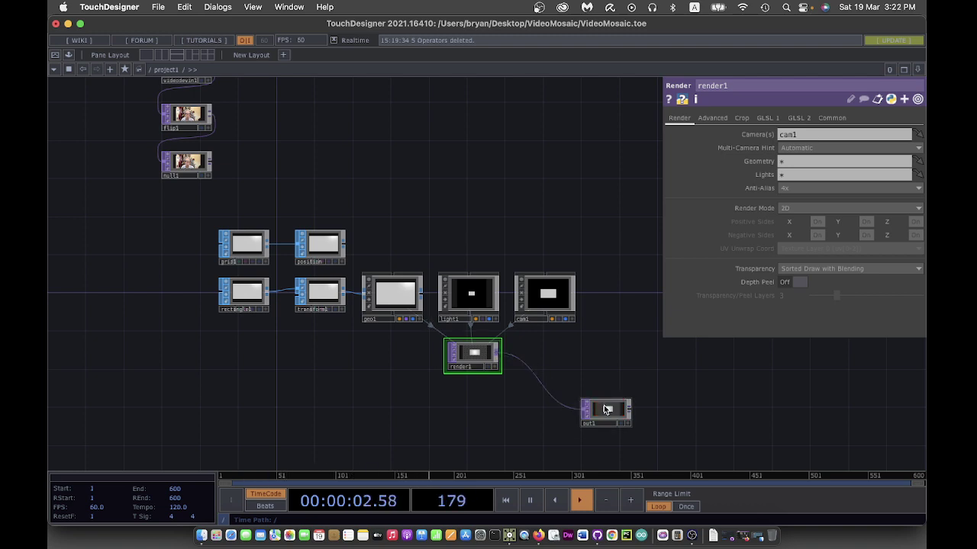
{"action": "left_click_drag", "start_coordinate": [605, 410], "coordinate": [564, 353]}
{"action": "scroll", "coordinate": [458, 234], "scroll_direction": "right", "scroll_amount": 5}
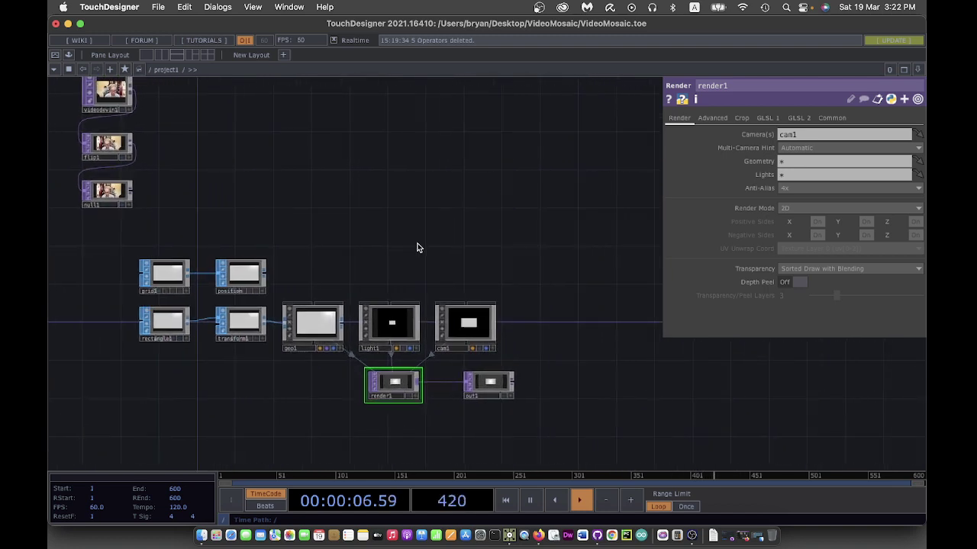
Add phong1 with a white diffuse colour and assign it as geo1's material
{"action": "key", "text": "Tab"}
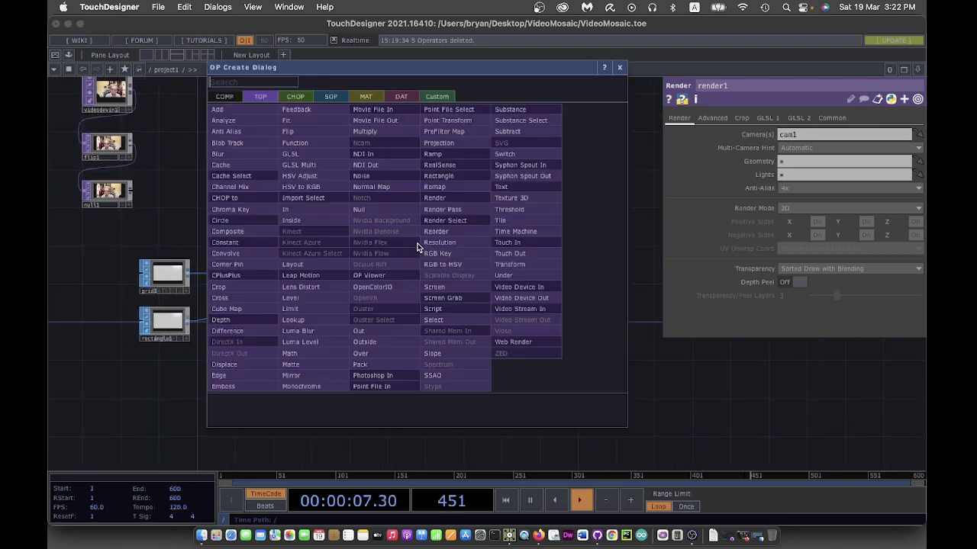
{"action": "left_click", "coordinate": [365, 97]}
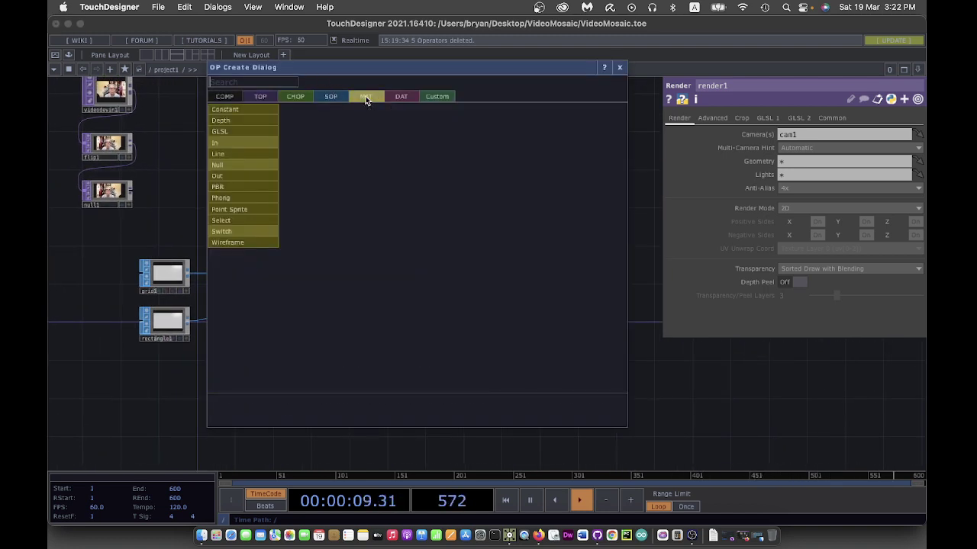
{"action": "left_click", "coordinate": [249, 198]}
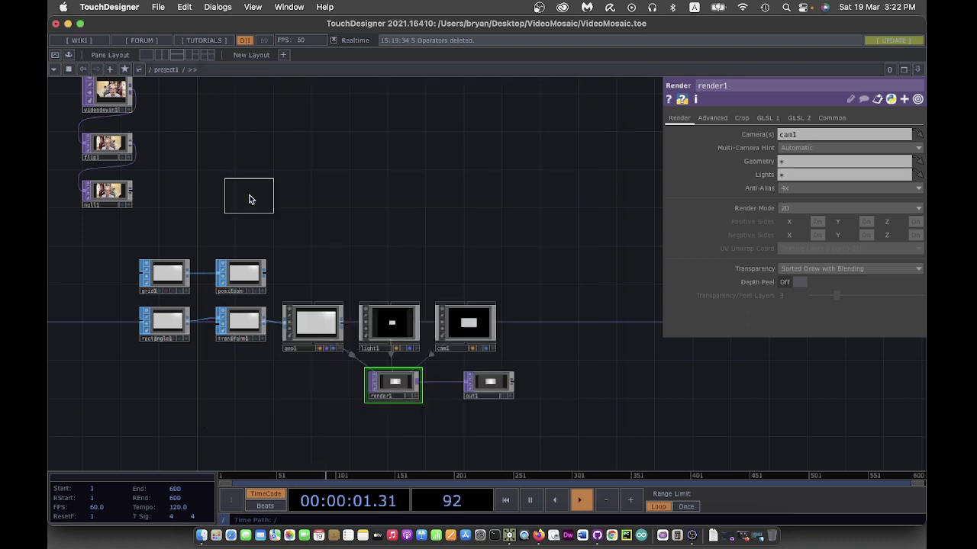
{"action": "left_click", "coordinate": [321, 253]}
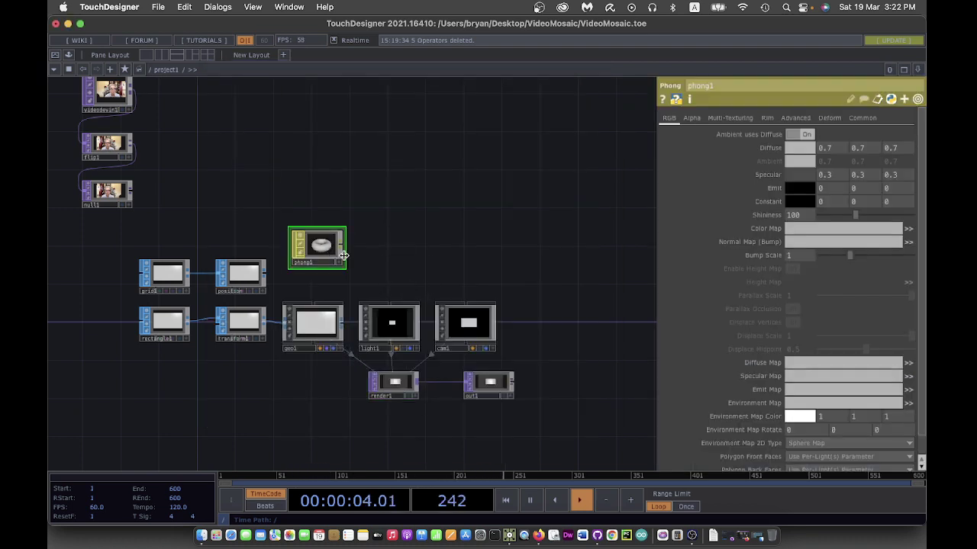
{"action": "left_click", "coordinate": [794, 147]}
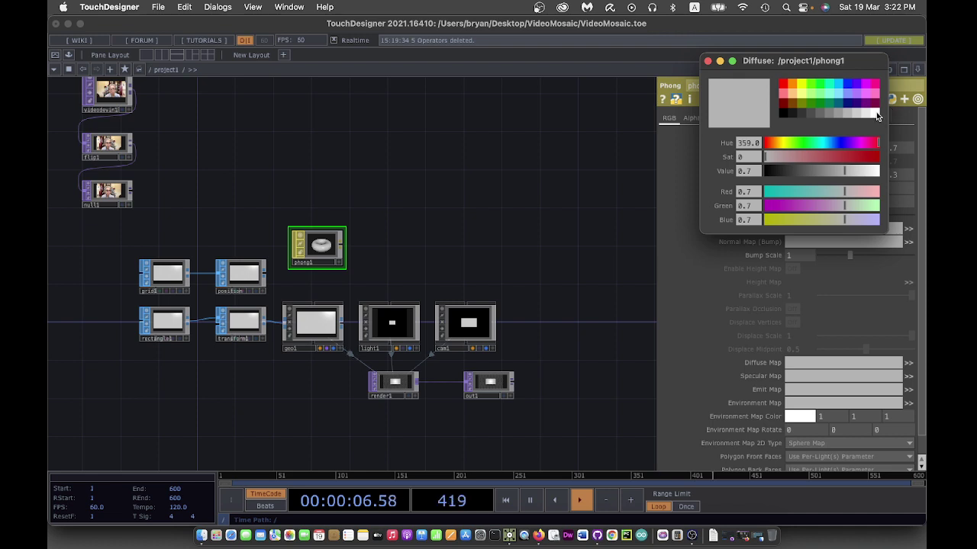
{"action": "left_click", "coordinate": [876, 114]}
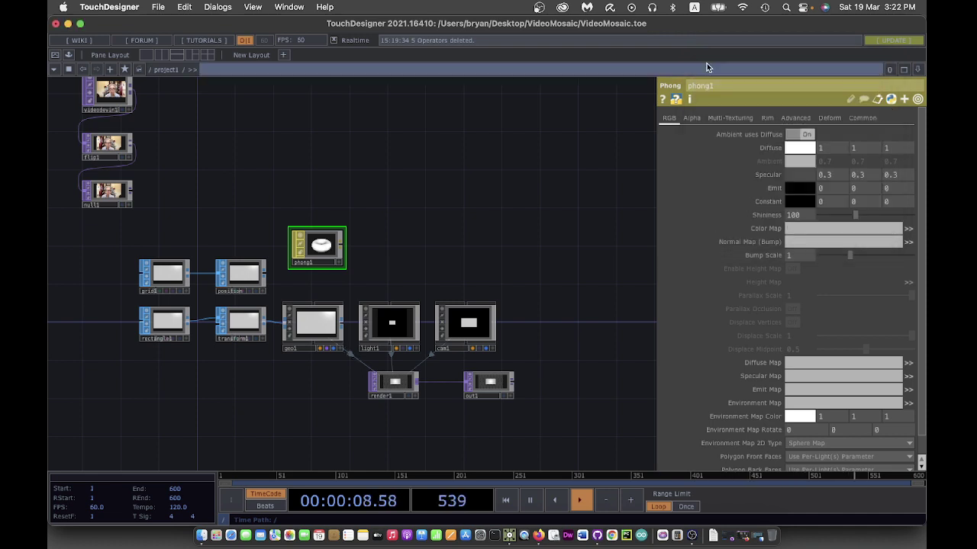
{"action": "left_click_drag", "start_coordinate": [320, 245], "coordinate": [320, 316]}
{"action": "left_click", "coordinate": [321, 314]}
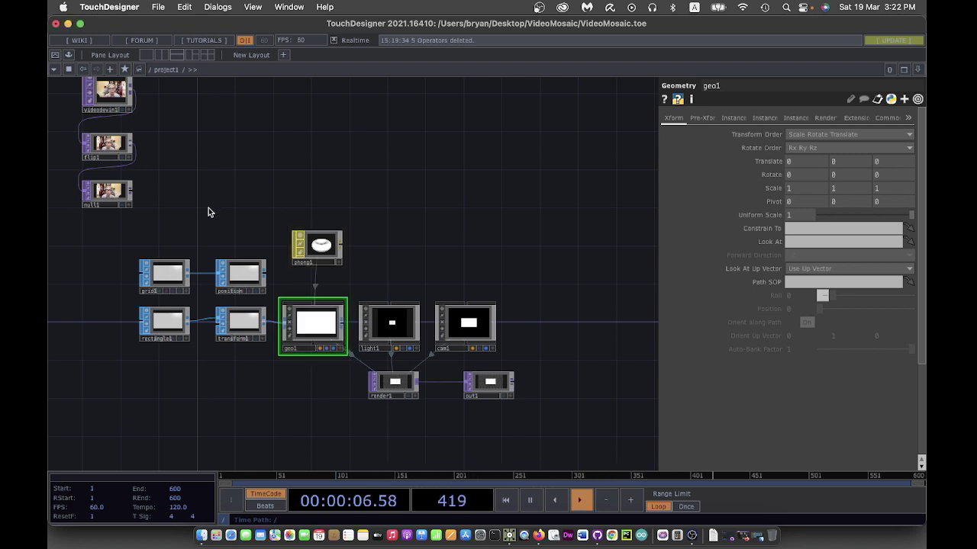
Set null1 as phong1's Color Map so the render shows the webcam image
{"action": "left_click_drag", "start_coordinate": [208, 208], "coordinate": [262, 186]}
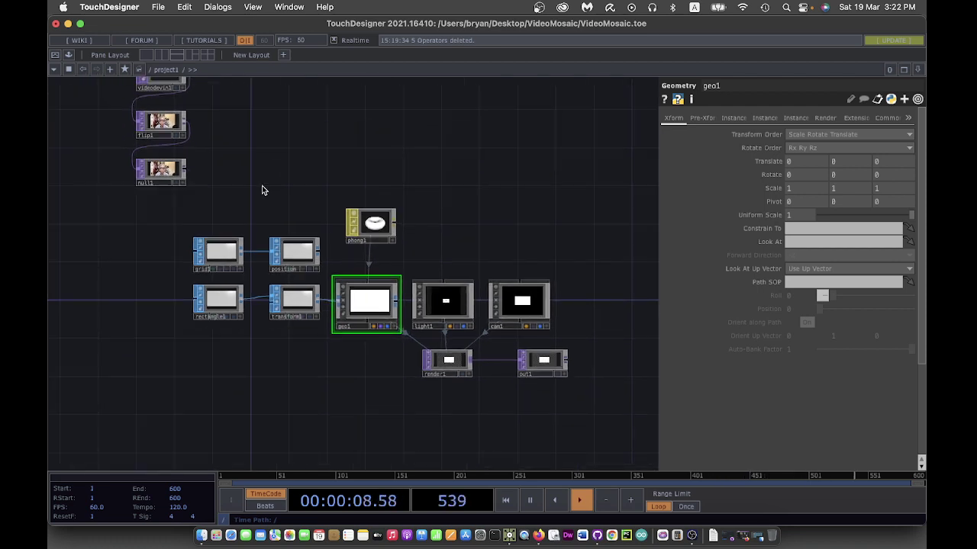
{"action": "left_click", "coordinate": [372, 226]}
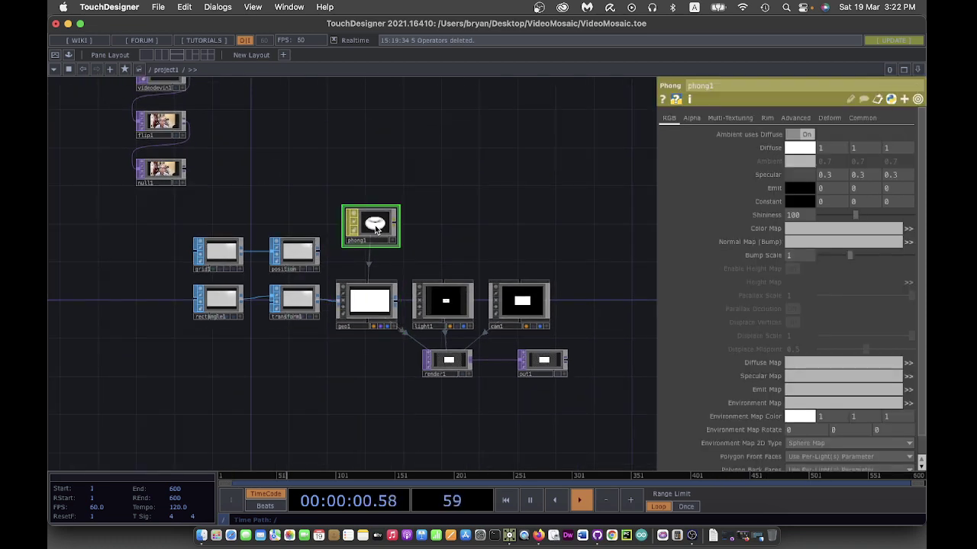
{"action": "left_click_drag", "start_coordinate": [165, 172], "coordinate": [794, 229]}
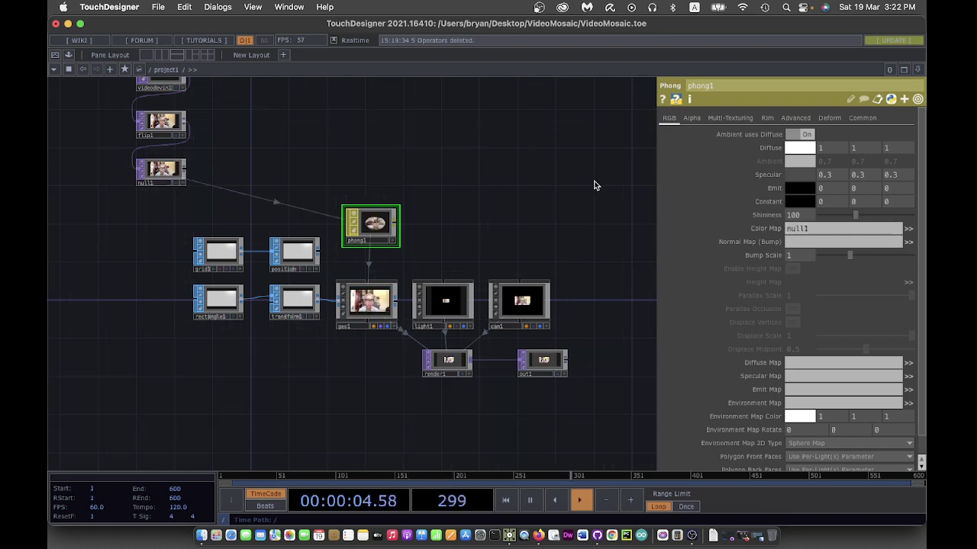
{"action": "left_click_drag", "start_coordinate": [595, 186], "coordinate": [586, 173]}
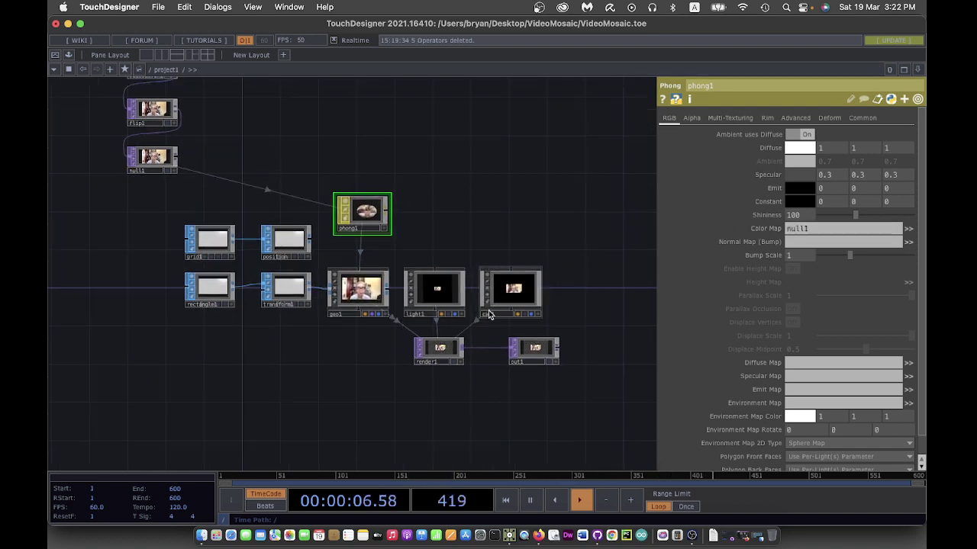
{"action": "left_click", "coordinate": [549, 363]}
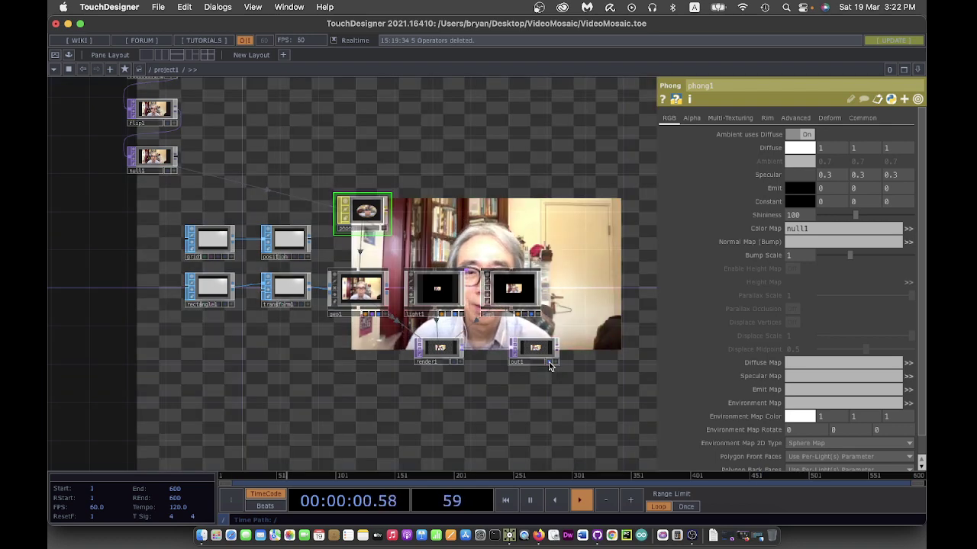
{"action": "left_click", "coordinate": [549, 364]}
{"action": "left_click_drag", "start_coordinate": [470, 138], "coordinate": [549, 183]}
At root, set the perform window's Opening Size to Fill with Borders off, then return into project1
{"action": "left_click", "coordinate": [152, 71]}
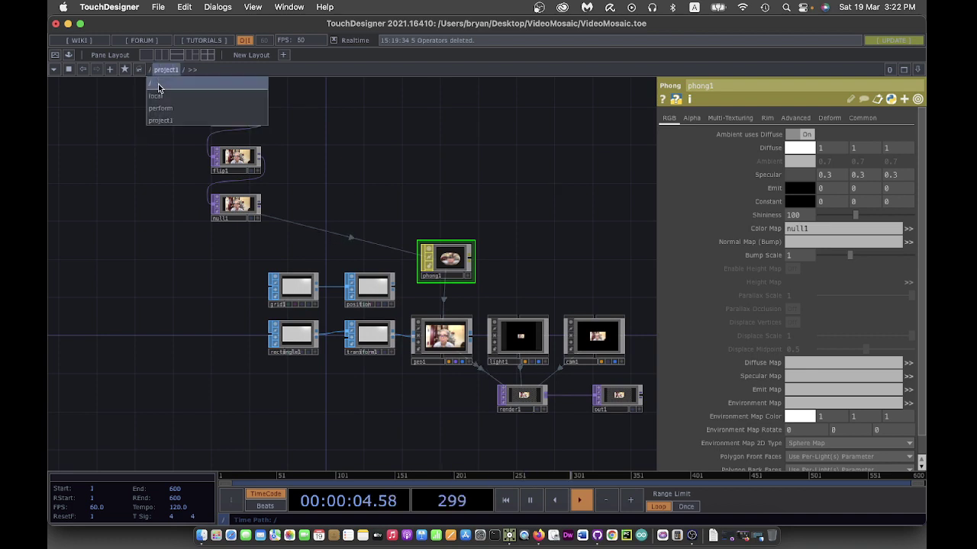
{"action": "left_click", "coordinate": [161, 86]}
{"action": "left_click", "coordinate": [253, 189]}
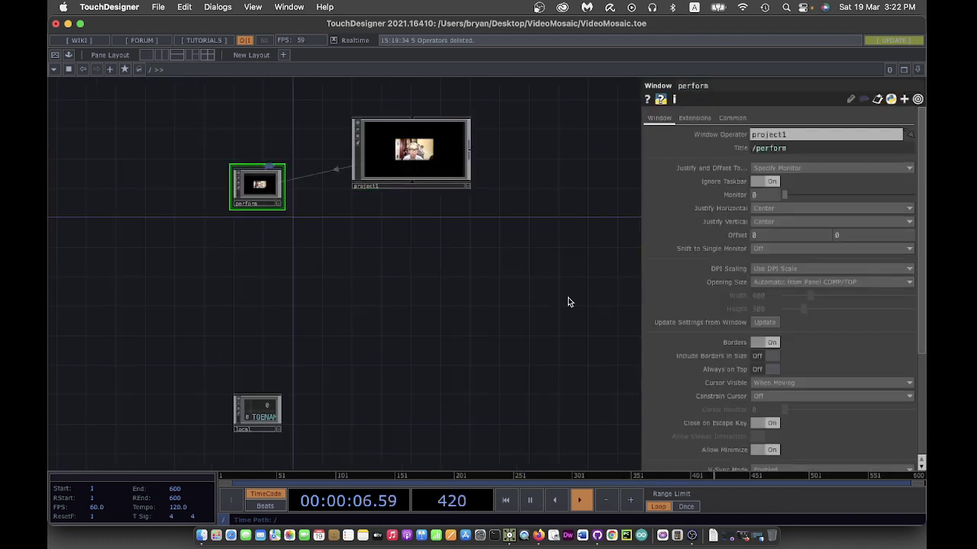
{"action": "left_click", "coordinate": [763, 283]}
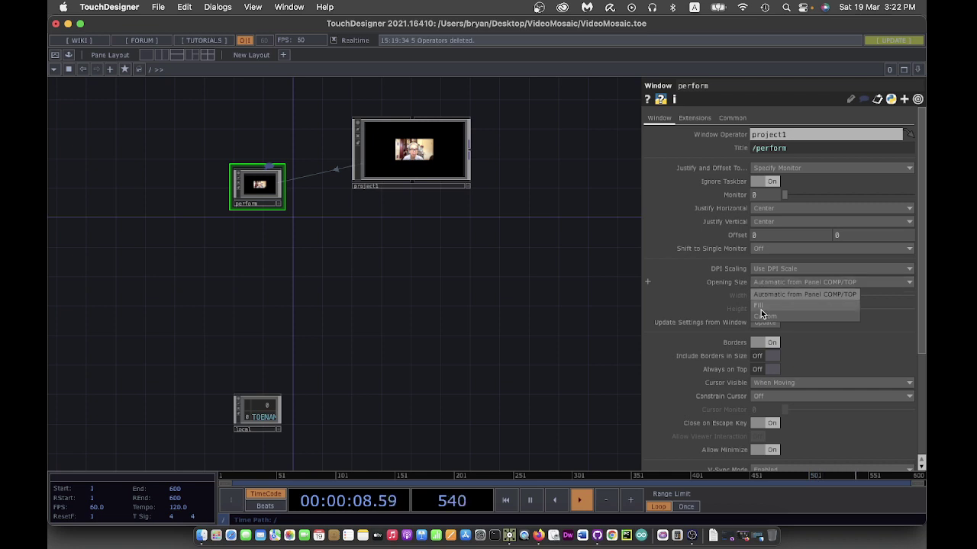
{"action": "left_click", "coordinate": [761, 306]}
{"action": "left_click", "coordinate": [761, 343]}
{"action": "double_click", "coordinate": [420, 153]}
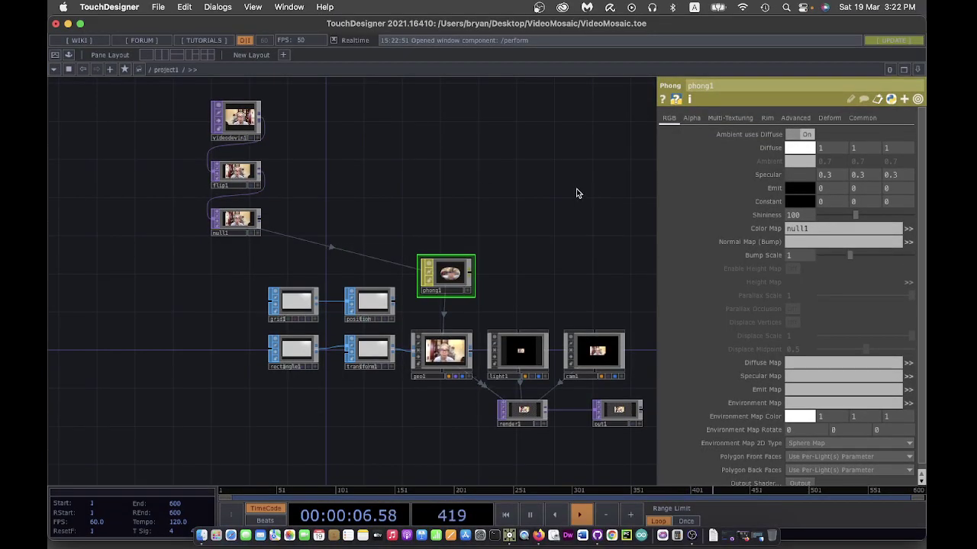
{"action": "left_click_drag", "start_coordinate": [576, 193], "coordinate": [487, 183]}
{"action": "key", "text": "p"}
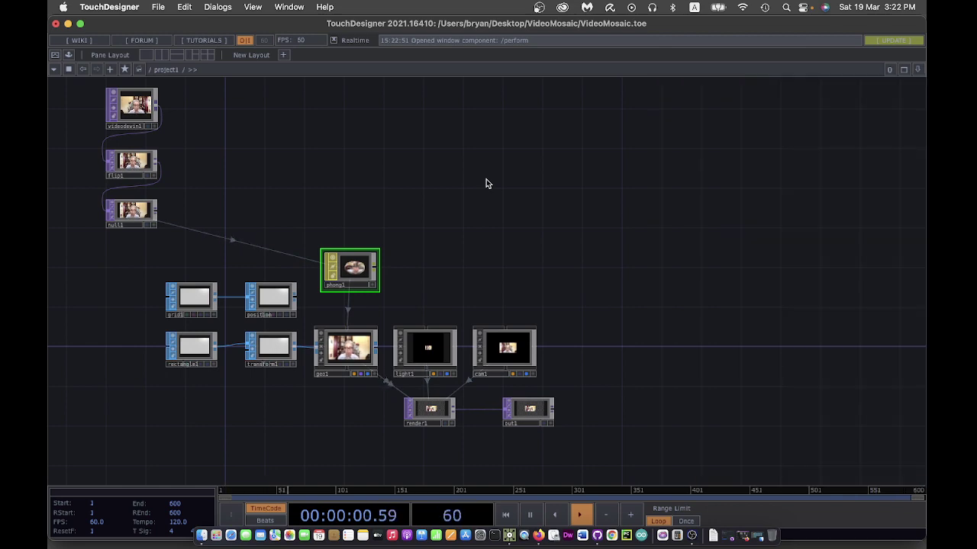
Switch cam1's View projection to Orthographic
{"action": "scroll", "coordinate": [485, 183], "scroll_direction": "up", "scroll_amount": 2}
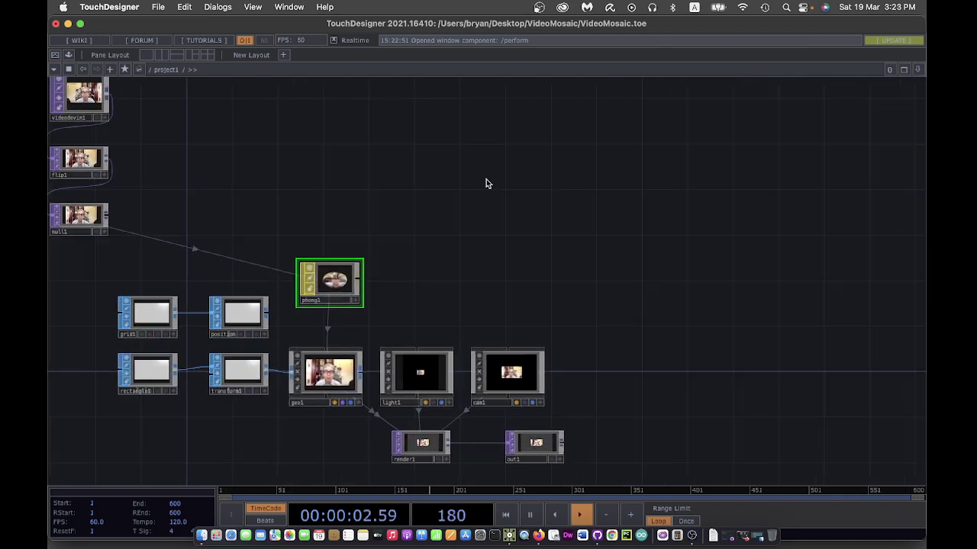
{"action": "left_click", "coordinate": [505, 379]}
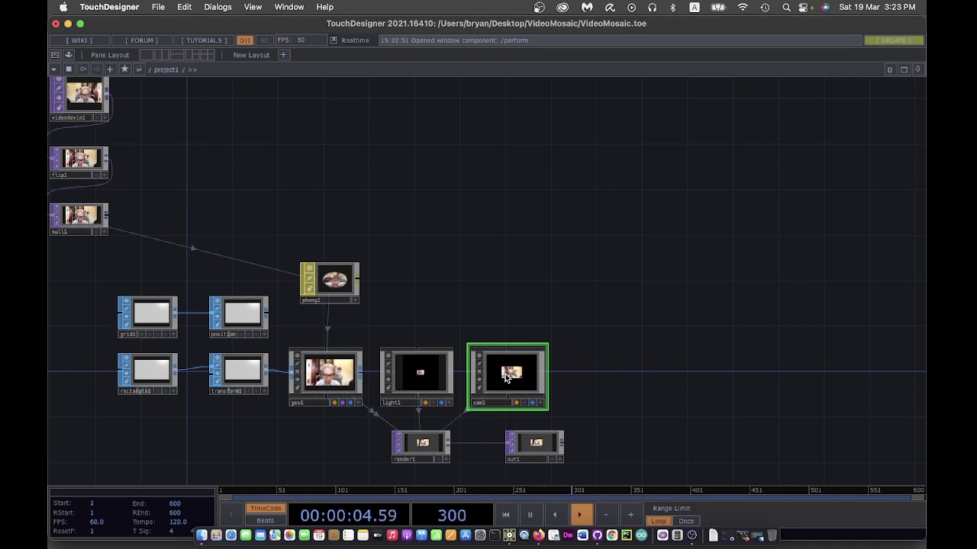
{"action": "key", "text": "p"}
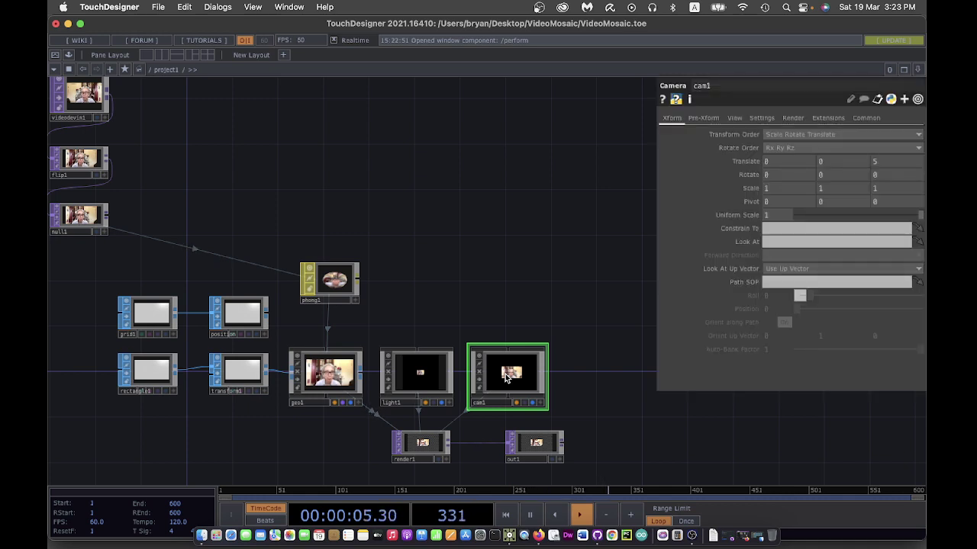
{"action": "left_click", "coordinate": [734, 118]}
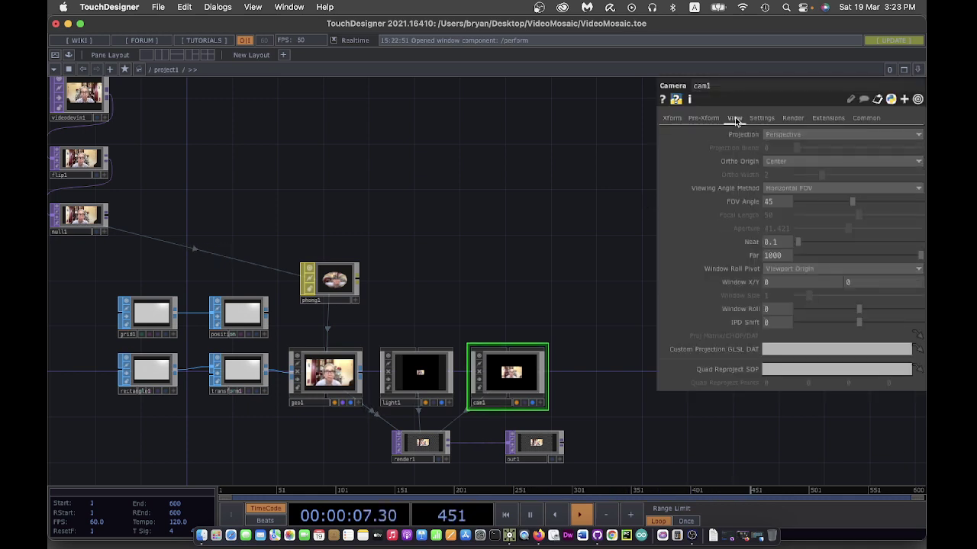
{"action": "left_click", "coordinate": [773, 135]}
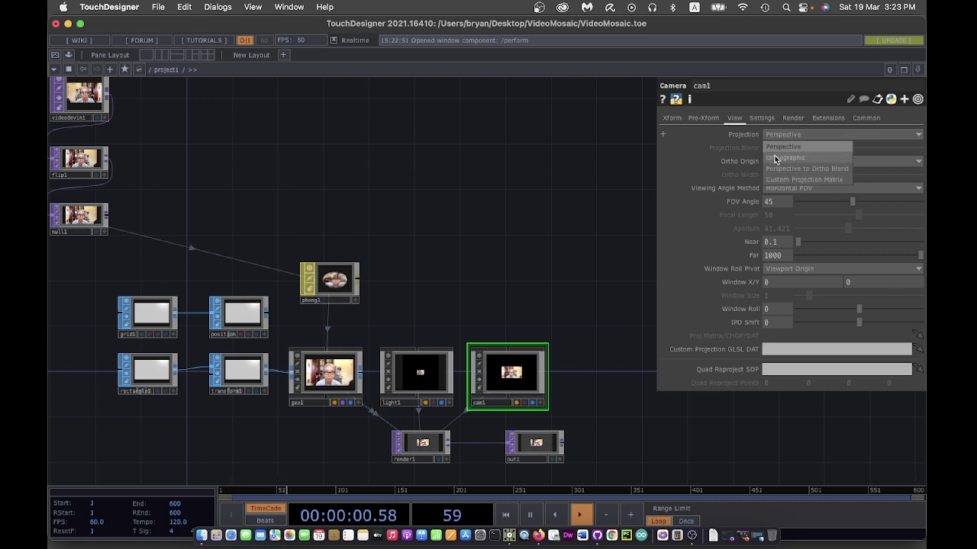
{"action": "left_click", "coordinate": [775, 156]}
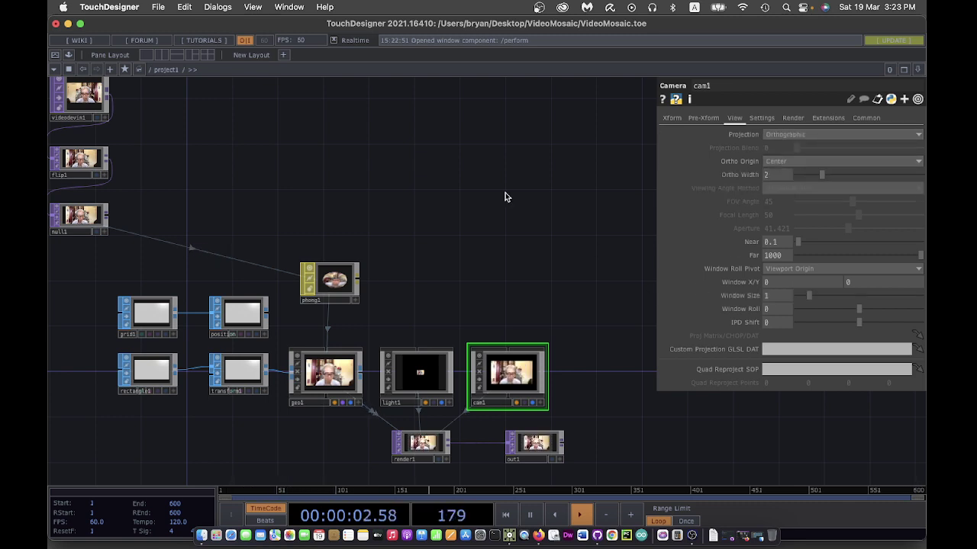
{"action": "key", "text": "p"}
{"action": "left_click_drag", "start_coordinate": [489, 246], "coordinate": [567, 244]}
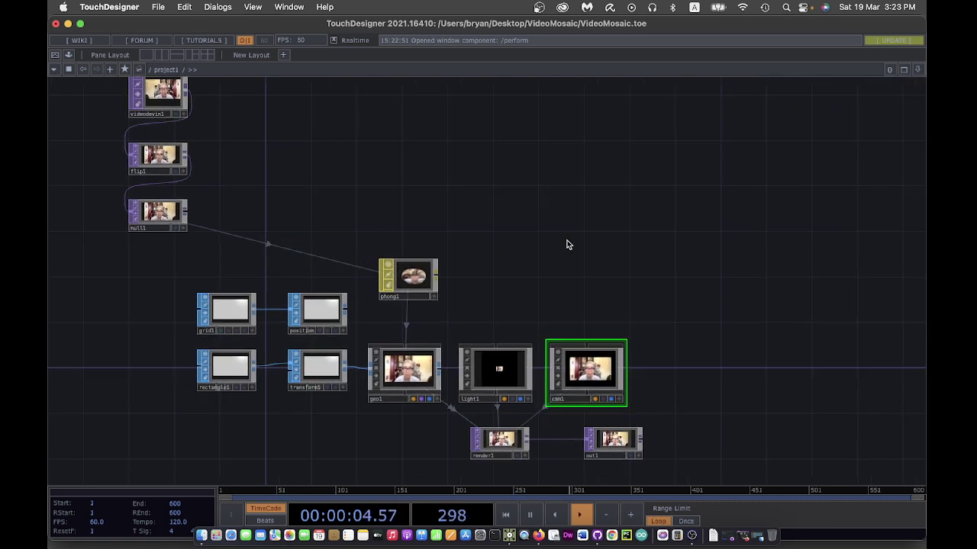
Save the project as VideoMosaic.1.toe
{"action": "left_click", "coordinate": [167, 8]}
{"action": "left_click", "coordinate": [183, 105]}
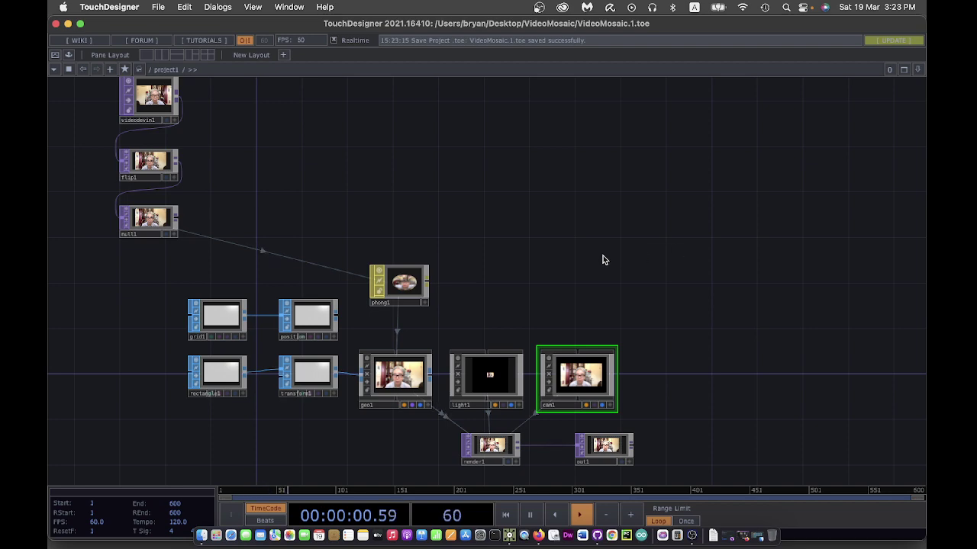
{"action": "scroll", "coordinate": [602, 258], "scroll_direction": "up", "scroll_amount": 3}
{"action": "left_click_drag", "start_coordinate": [516, 306], "coordinate": [691, 183]}
{"action": "left_click_drag", "start_coordinate": [440, 408], "coordinate": [447, 389]}
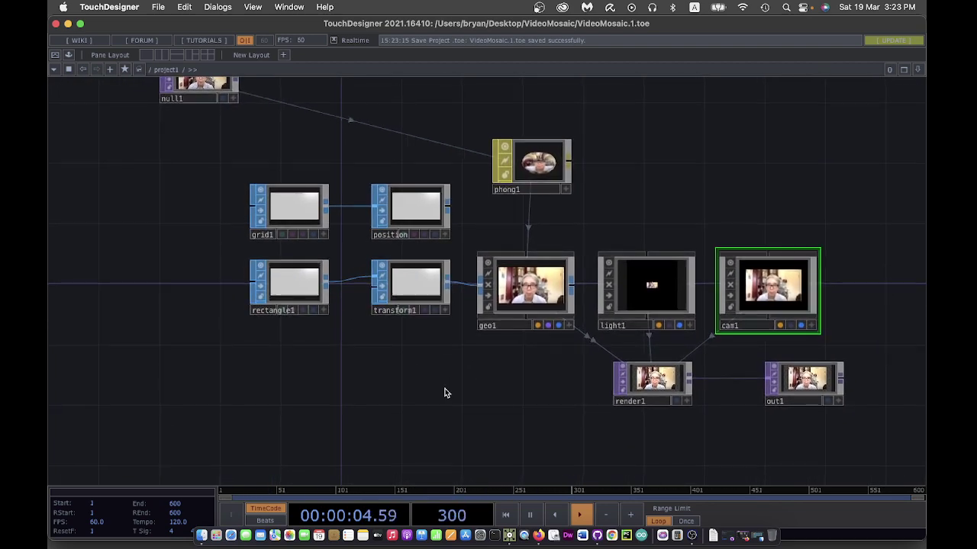
Turn on geo1's instancing and use position as its Translate OP
{"action": "left_click", "coordinate": [534, 282]}
{"action": "key", "text": "p"}
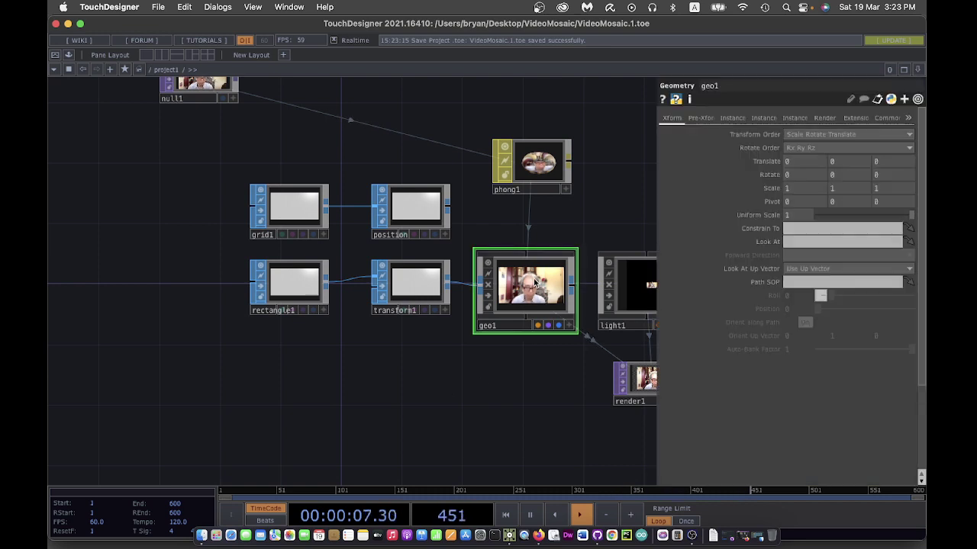
{"action": "left_click", "coordinate": [731, 118]}
{"action": "left_click", "coordinate": [790, 135]}
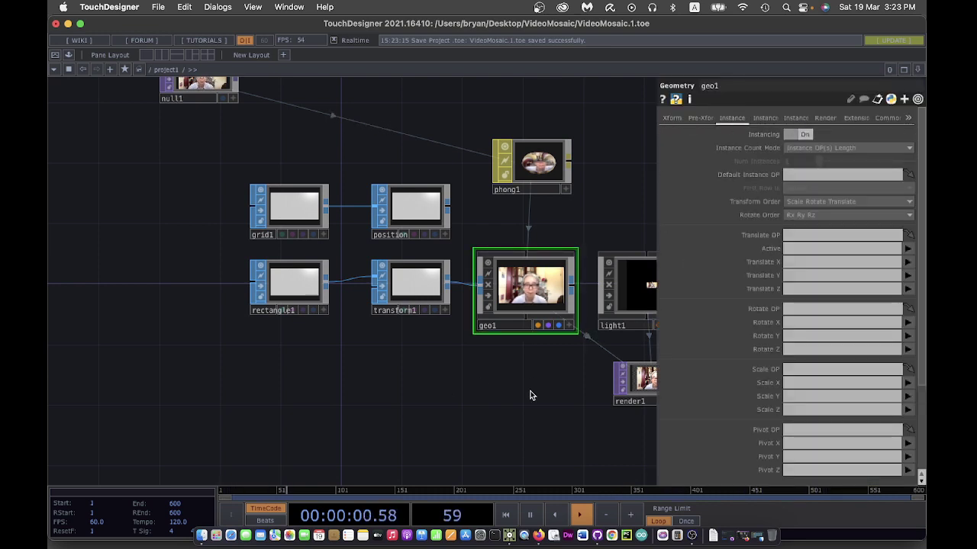
{"action": "left_click_drag", "start_coordinate": [530, 402], "coordinate": [429, 402]}
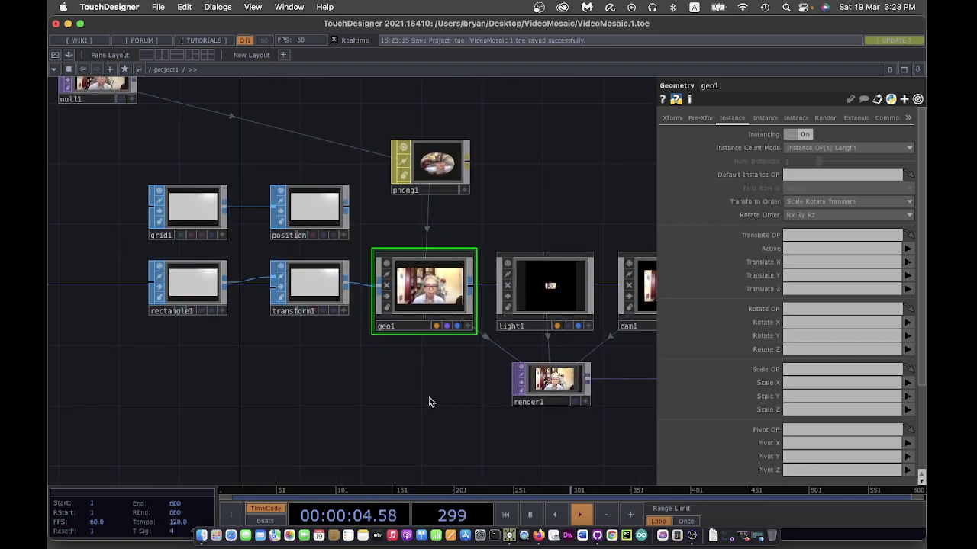
{"action": "left_click_drag", "start_coordinate": [423, 401], "coordinate": [383, 407]}
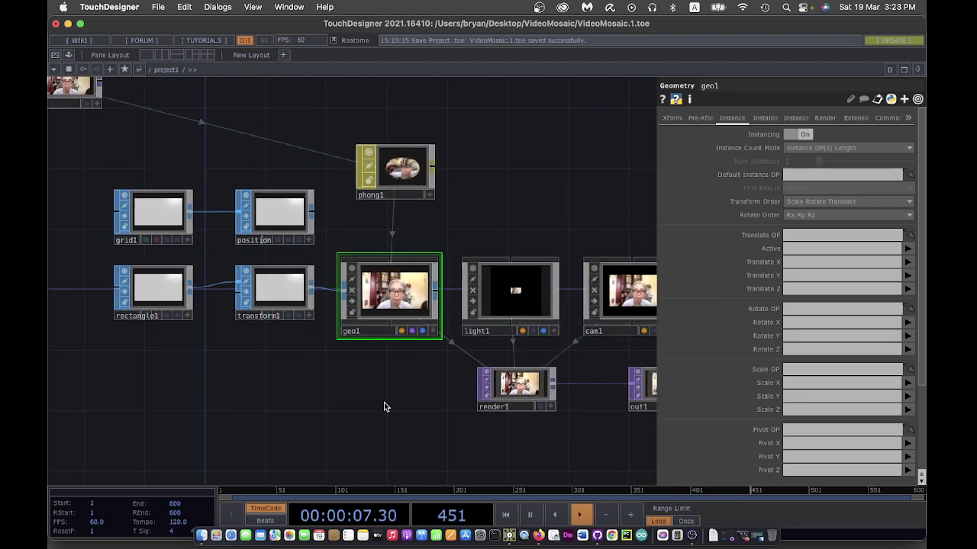
{"action": "left_click", "coordinate": [280, 213]}
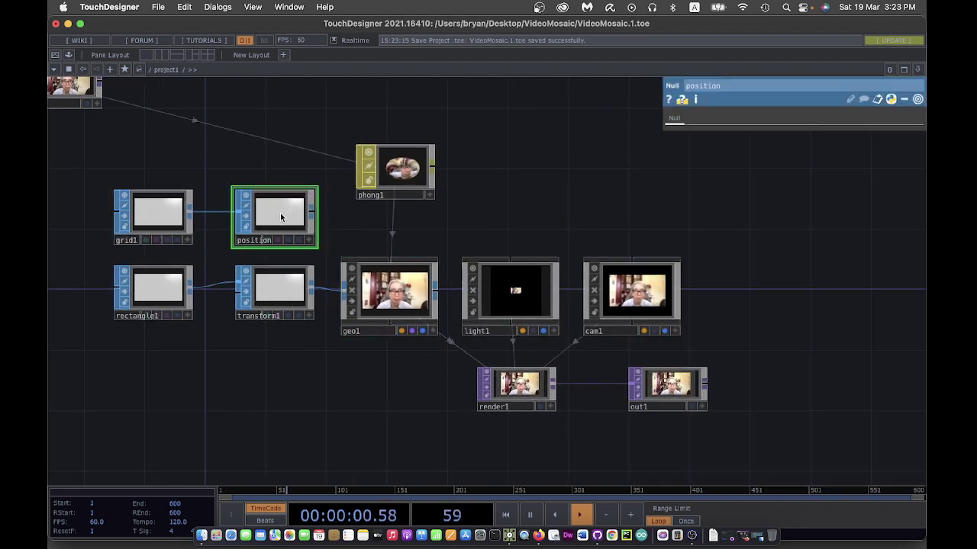
{"action": "left_click", "coordinate": [401, 294]}
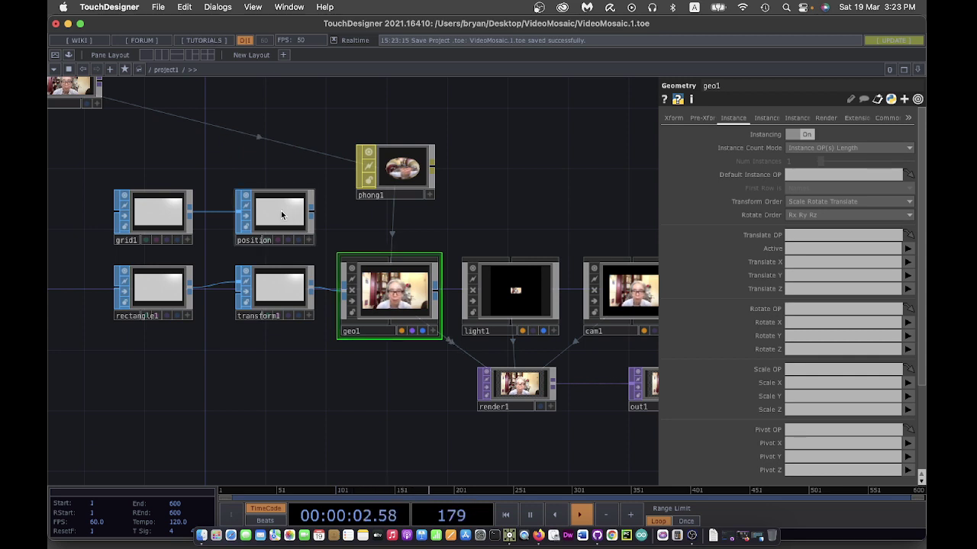
{"action": "left_click_drag", "start_coordinate": [274, 212], "coordinate": [801, 235]}
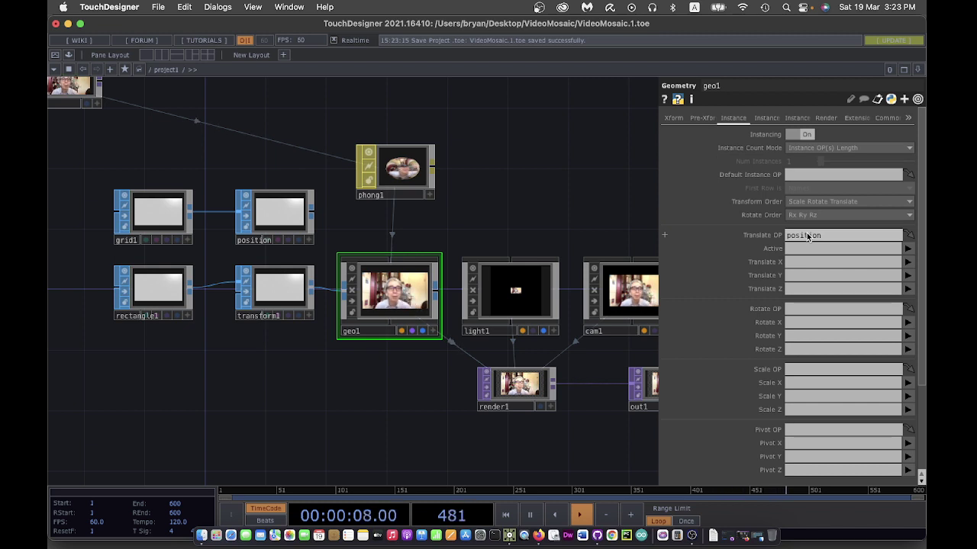
Set the instance Translate X, Y, Z to P(0), P(1), P(2)
{"action": "left_click", "coordinate": [907, 262]}
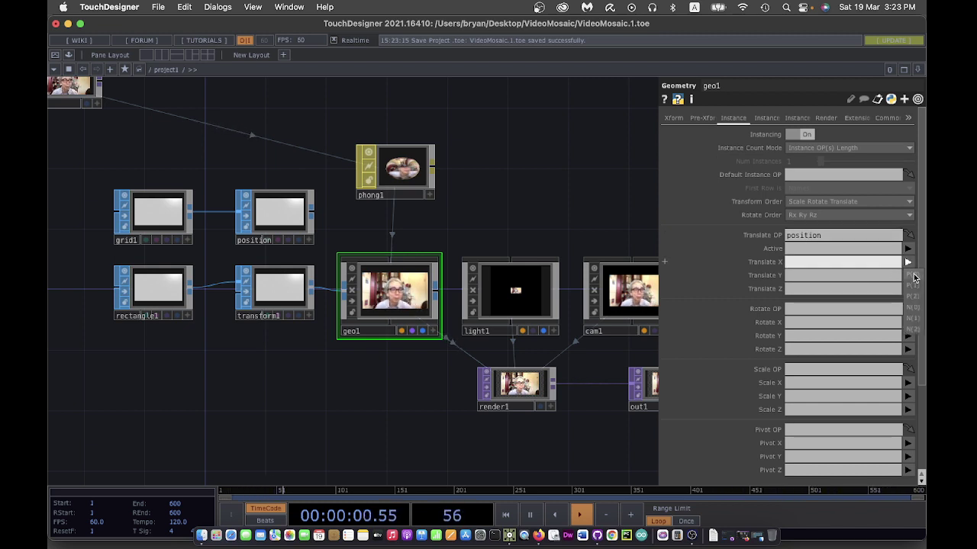
{"action": "left_click", "coordinate": [913, 276]}
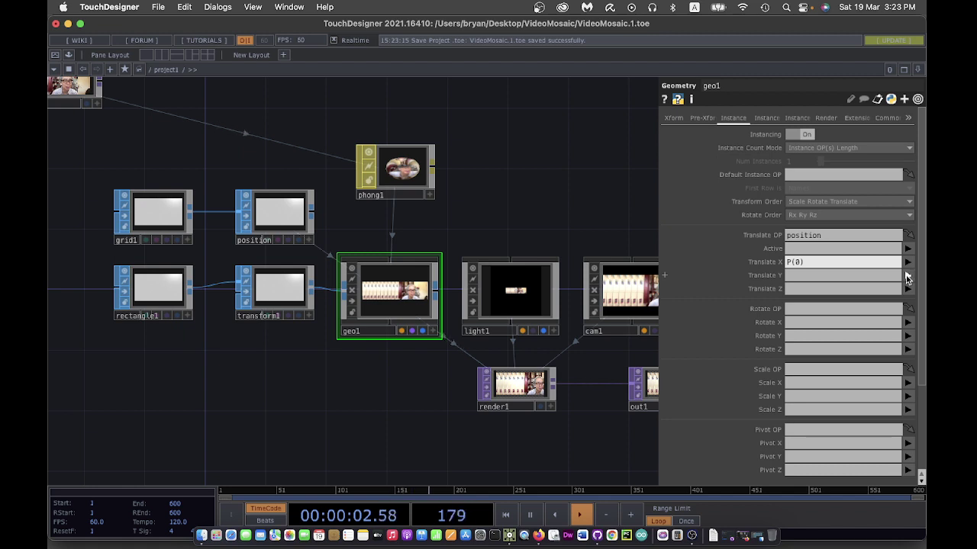
{"action": "left_click", "coordinate": [907, 277]}
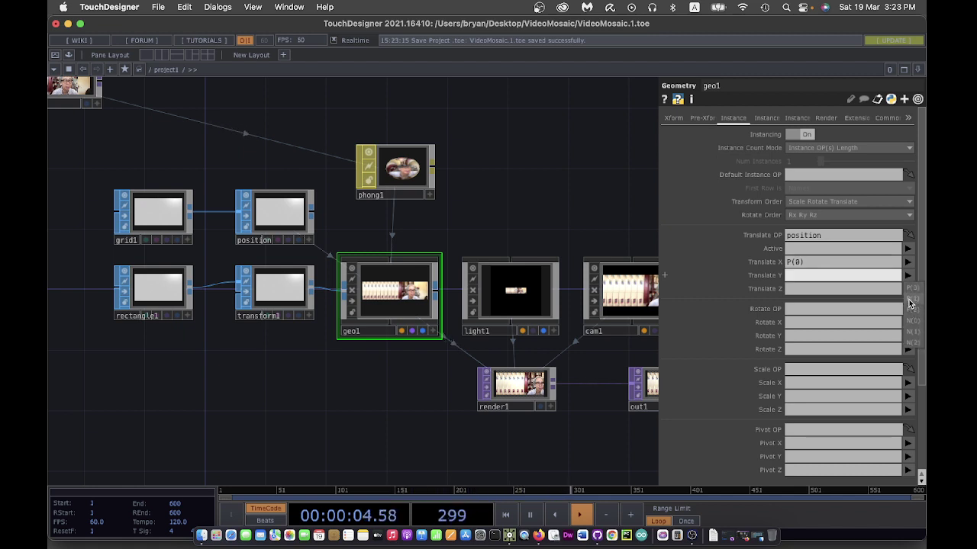
{"action": "left_click", "coordinate": [909, 301]}
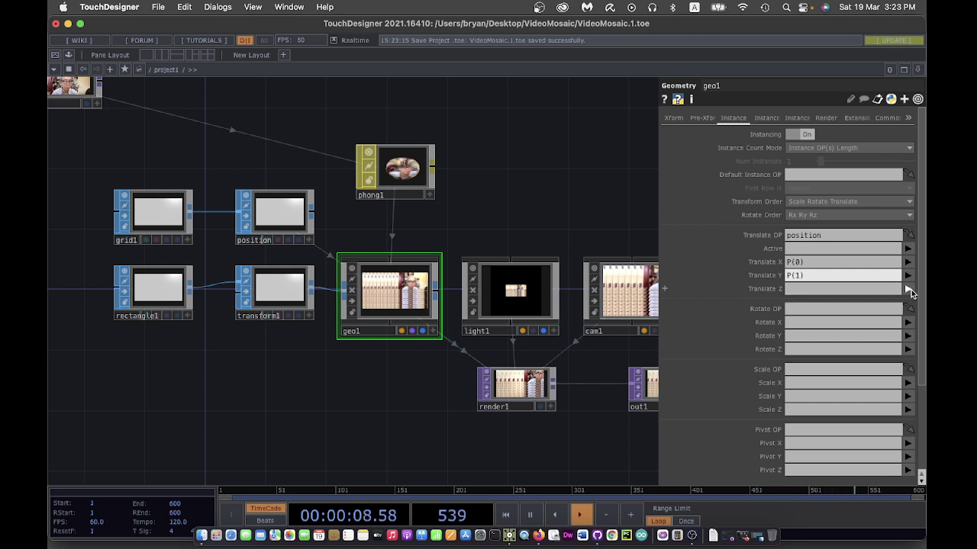
{"action": "left_click", "coordinate": [910, 288]}
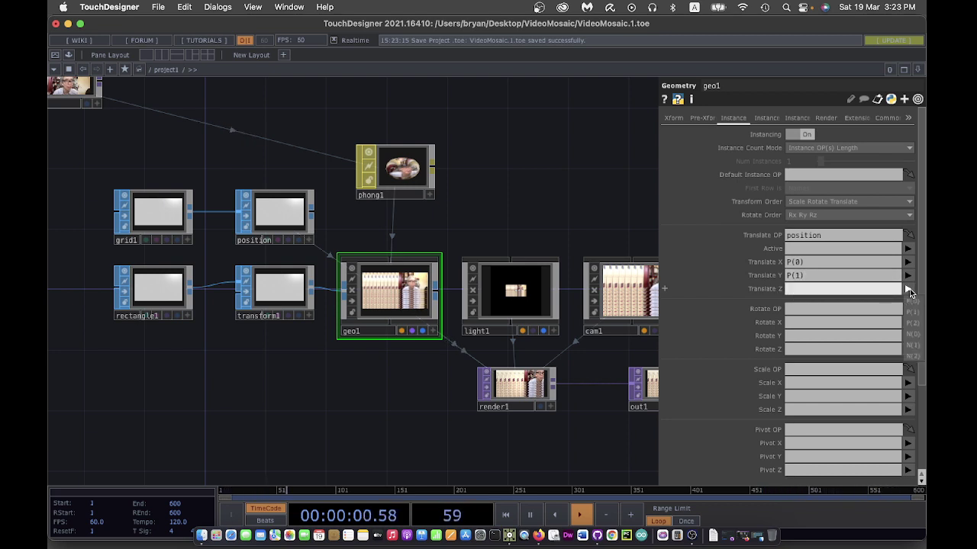
{"action": "left_click", "coordinate": [914, 323]}
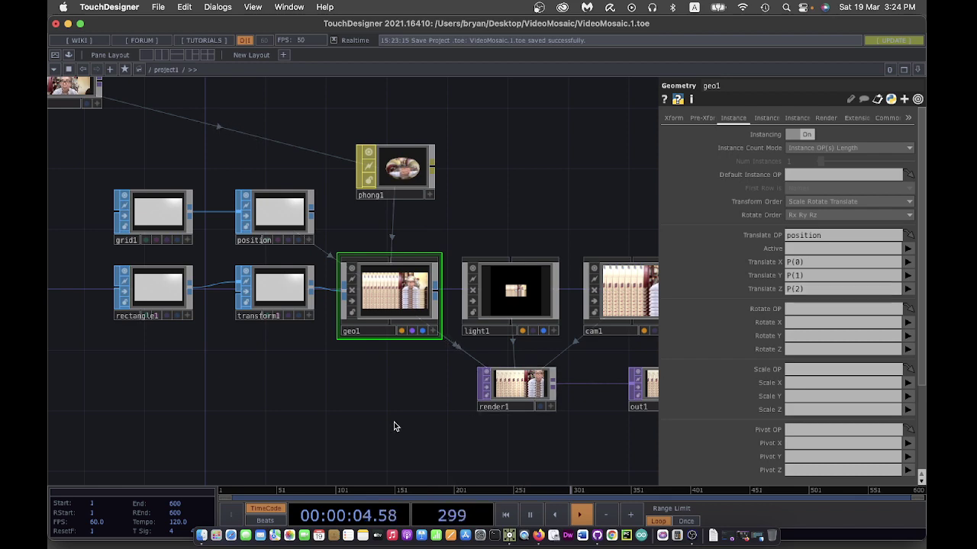
Save the project as VideoMosaic.2.toe
{"action": "left_click_drag", "start_coordinate": [394, 427], "coordinate": [353, 384]}
{"action": "left_click", "coordinate": [156, 7]}
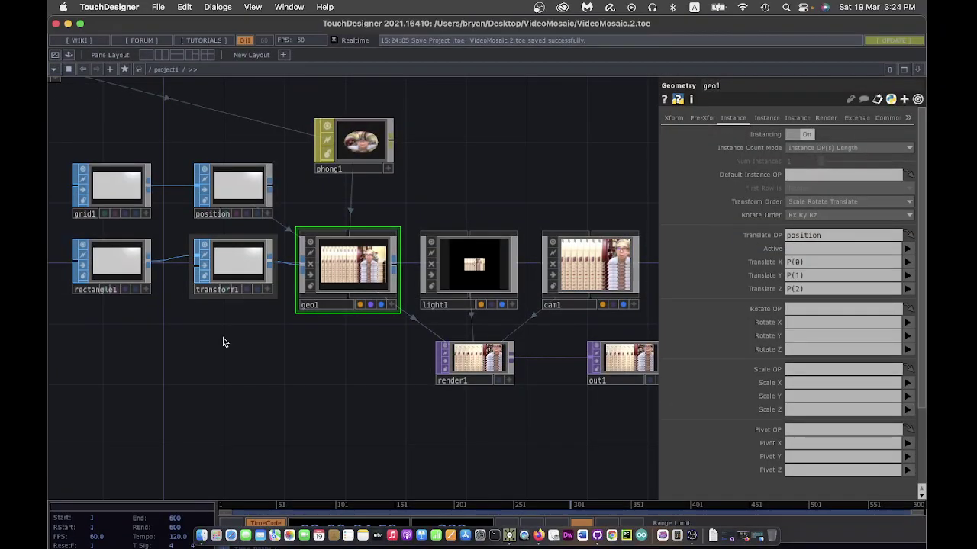
{"action": "left_click", "coordinate": [241, 262]}
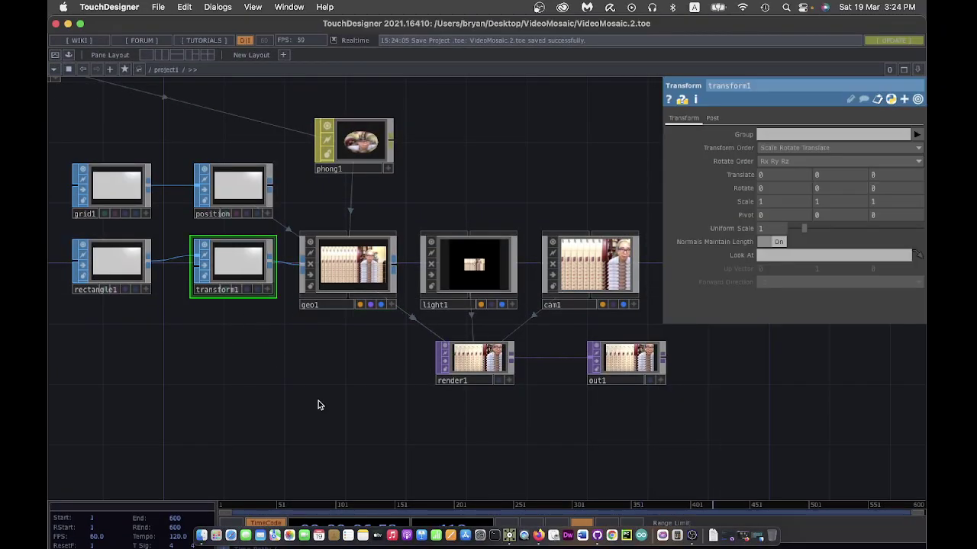
{"action": "left_click_drag", "start_coordinate": [282, 394], "coordinate": [313, 398]}
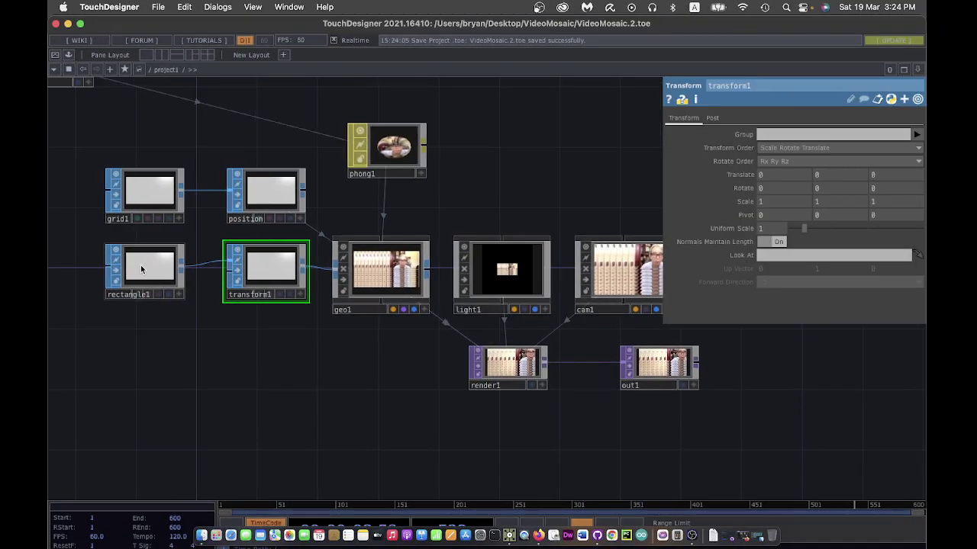
Set transform1's Uniform Scale to 0.1 and save the project as VideoMosaic.3.toe
{"action": "left_click_drag", "start_coordinate": [847, 394], "coordinate": [807, 383]}
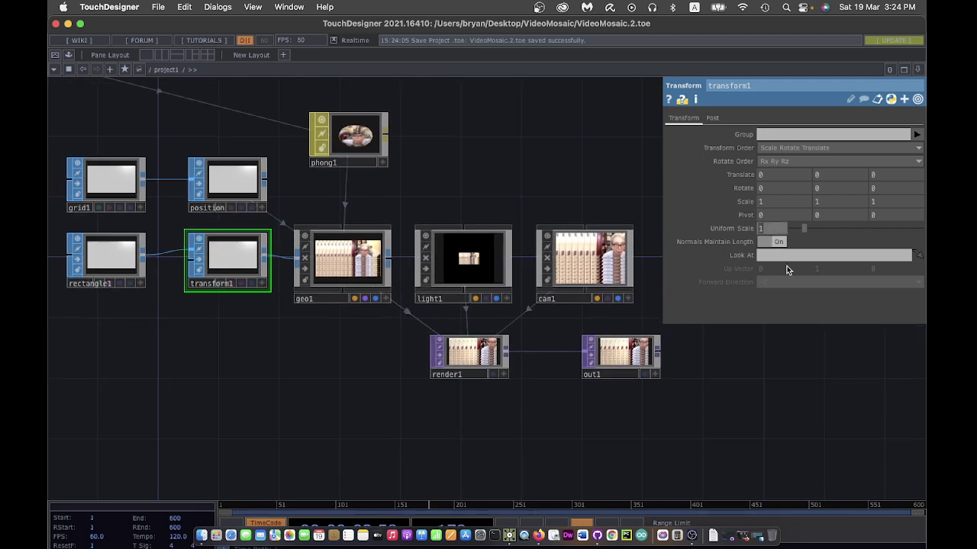
{"action": "type", "text": ".1"}
{"action": "key", "text": "Return"}
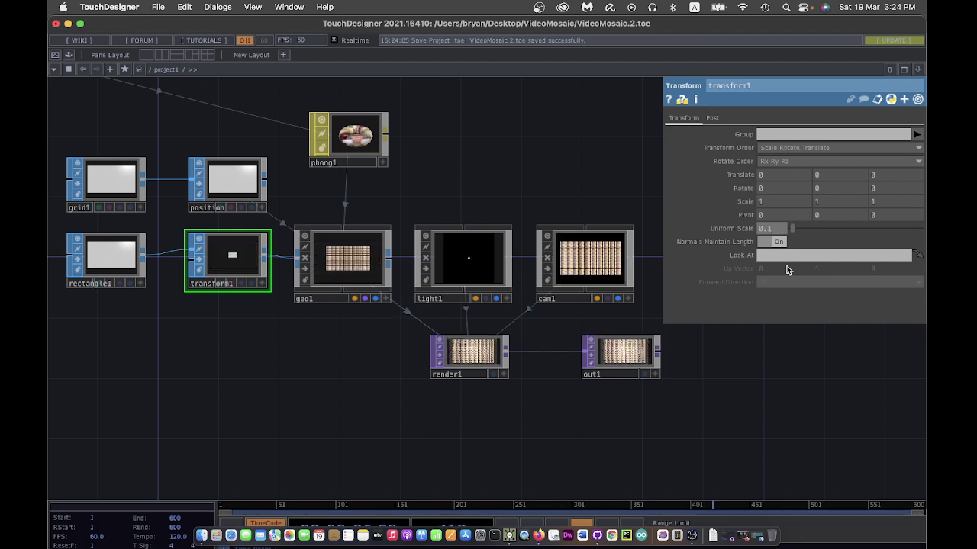
{"action": "left_click_drag", "start_coordinate": [854, 397], "coordinate": [811, 384]}
{"action": "left_click", "coordinate": [157, 6]}
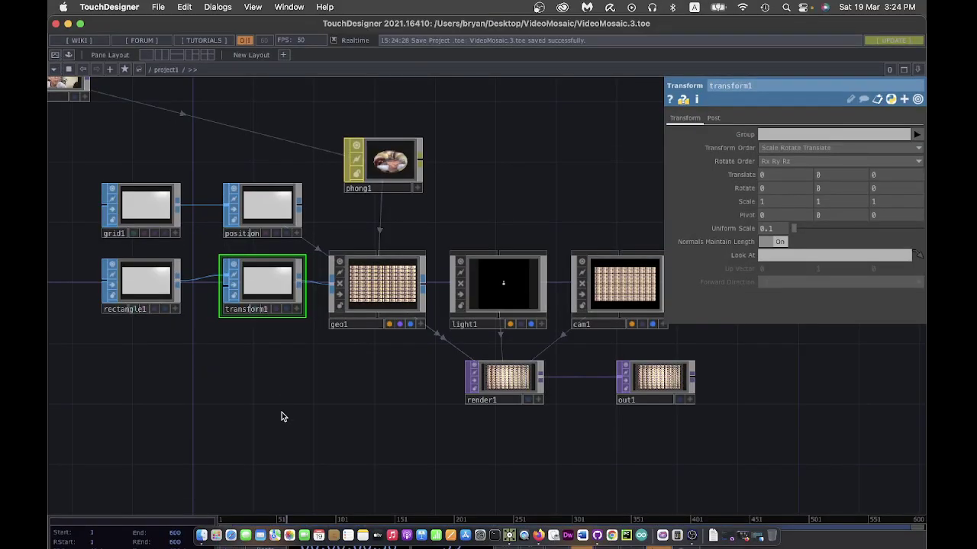
Close transform1's parameters and briefly preview out1's mosaic behind the network
{"action": "left_click_drag", "start_coordinate": [281, 416], "coordinate": [358, 425]}
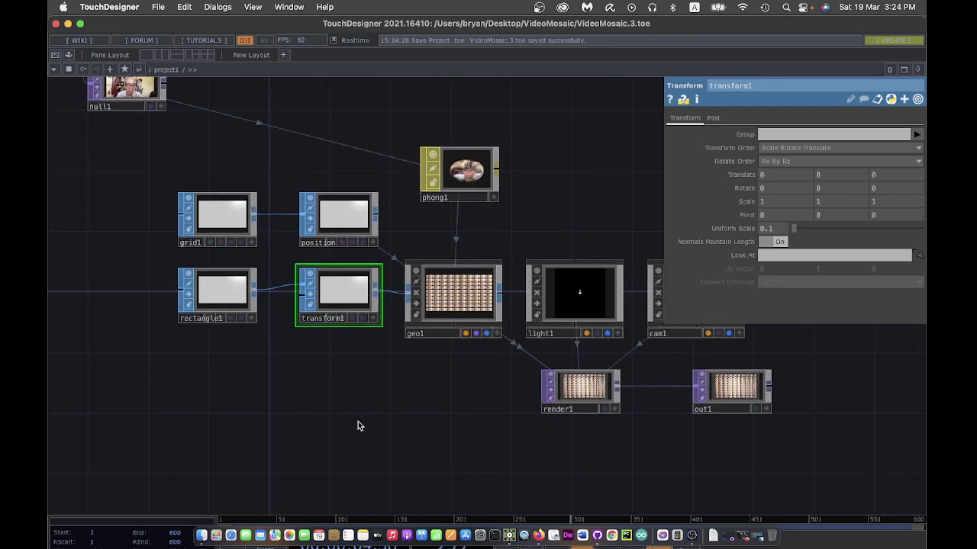
{"action": "key", "text": "p"}
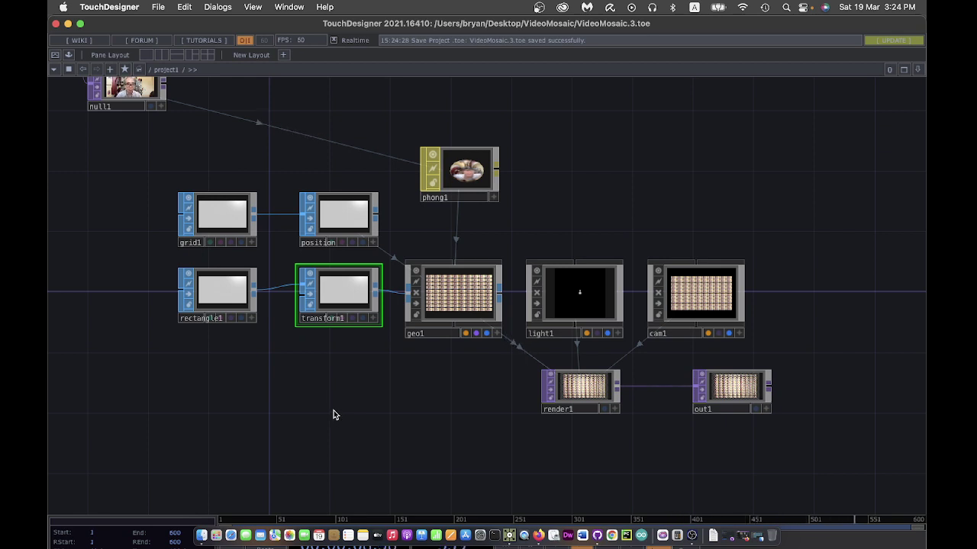
{"action": "left_click", "coordinate": [754, 412]}
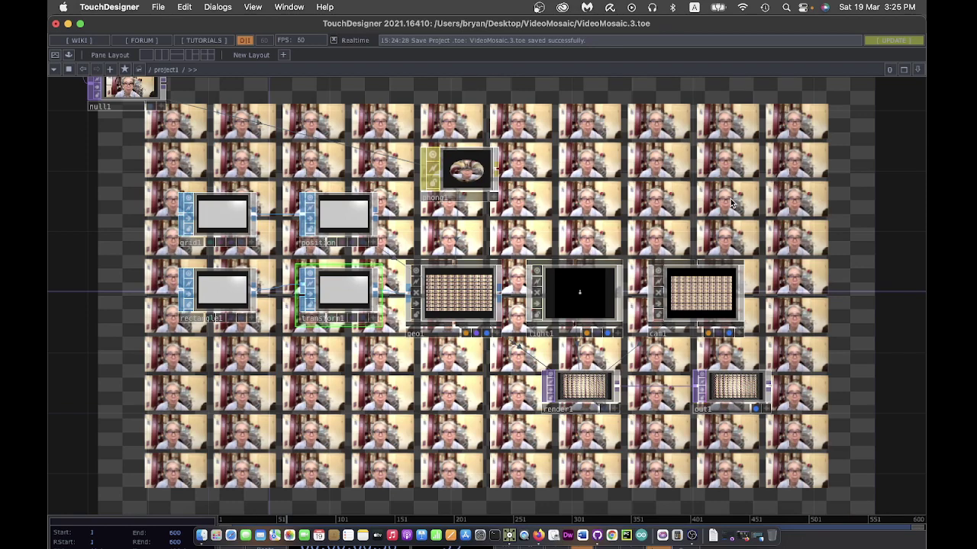
{"action": "left_click", "coordinate": [756, 409]}
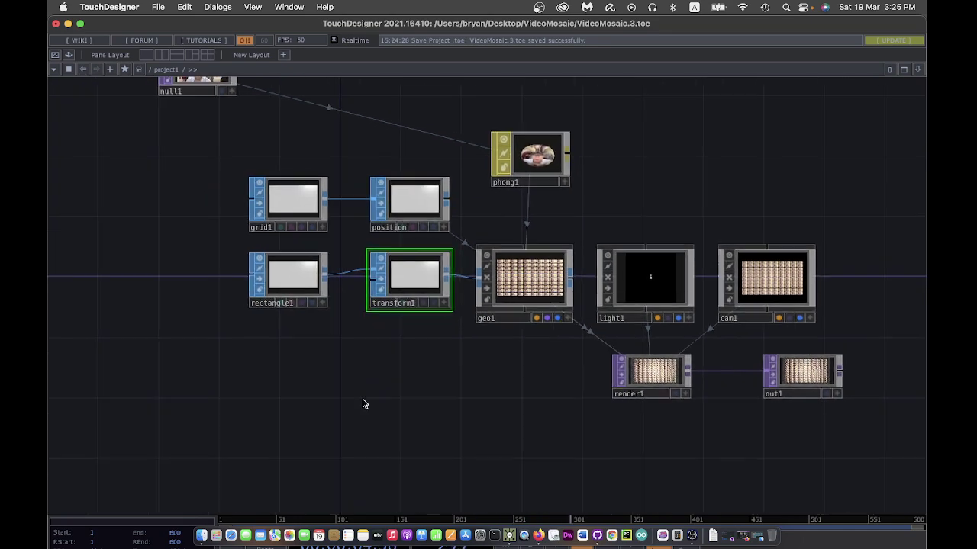
Pan up to bring the flip1 and videodevin1 webcam nodes into view
{"action": "scroll", "coordinate": [364, 416], "scroll_direction": "up", "scroll_amount": 2}
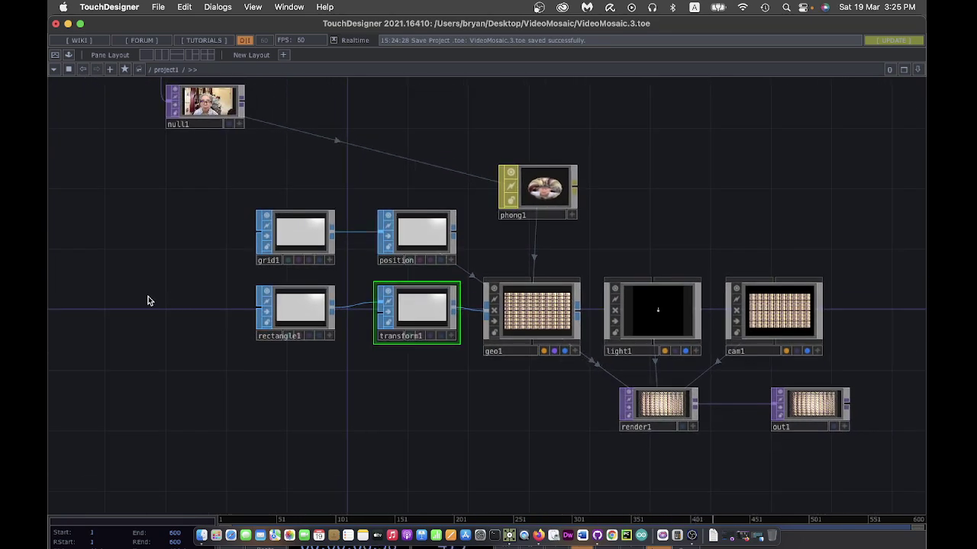
{"action": "left_click_drag", "start_coordinate": [148, 301], "coordinate": [271, 367]}
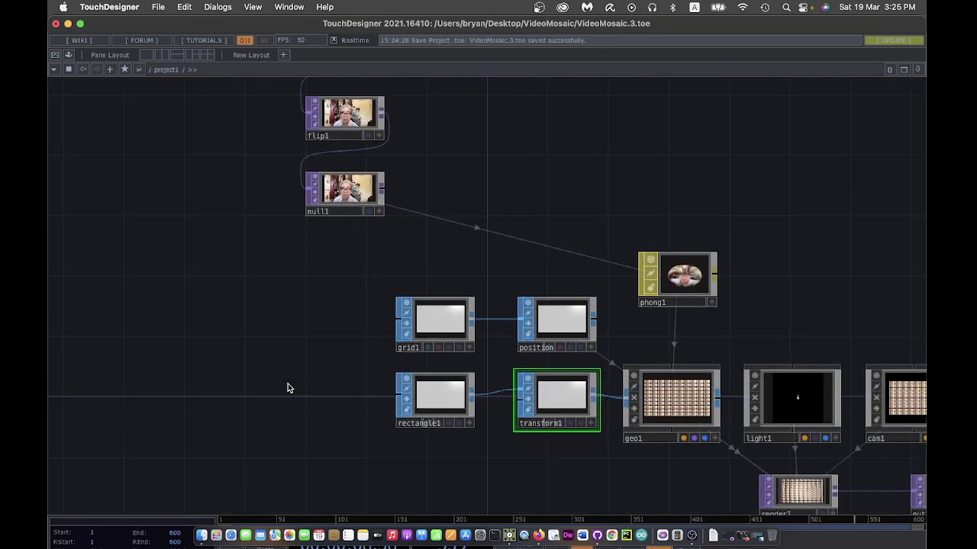
{"action": "left_click_drag", "start_coordinate": [197, 321], "coordinate": [216, 371]}
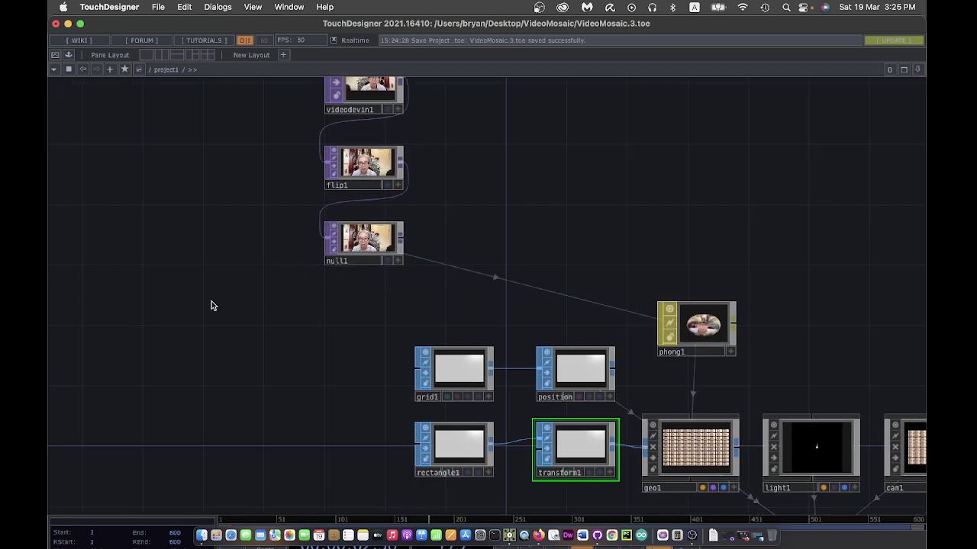
Add a Resolution TOP, res1, left of null1 and feed flip1 into it
{"action": "key", "text": "Tab"}
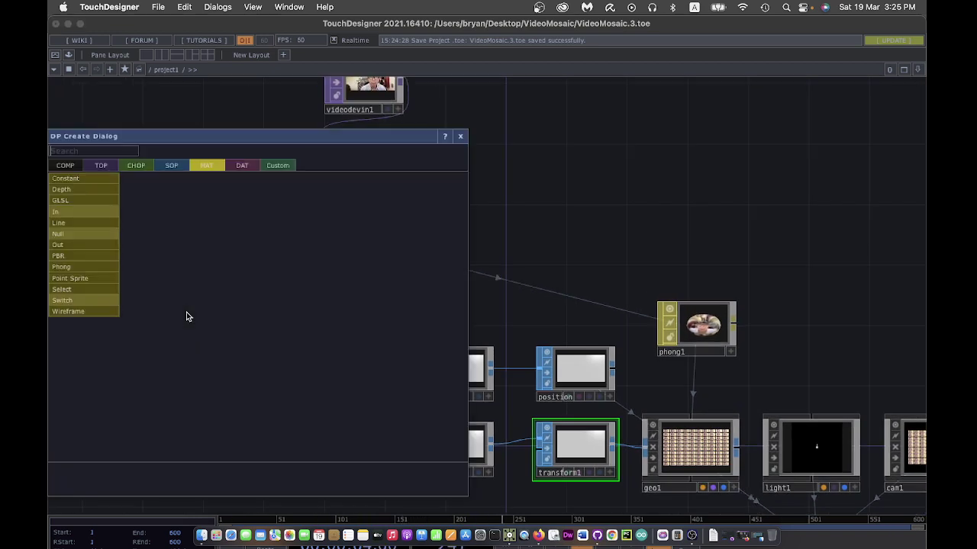
{"action": "left_click", "coordinate": [97, 169]}
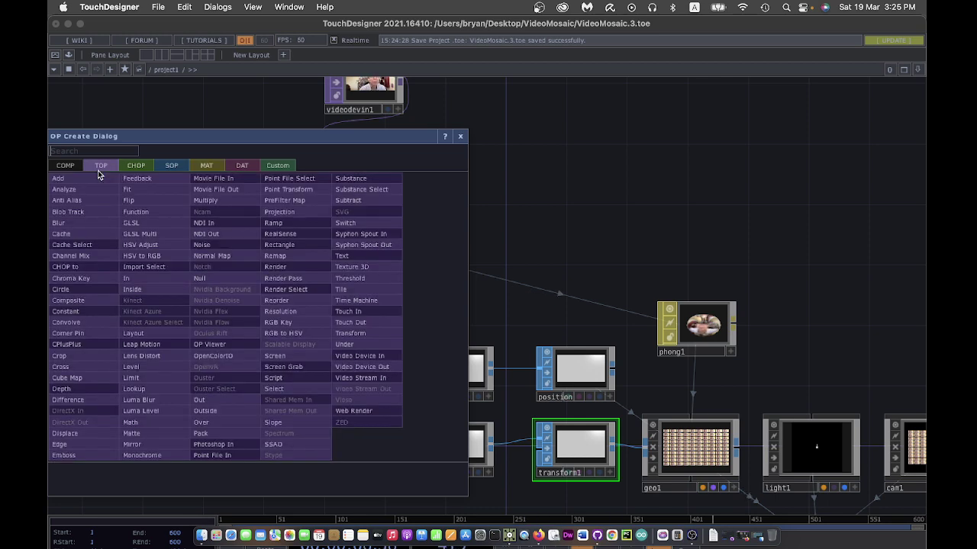
{"action": "left_click", "coordinate": [283, 312]}
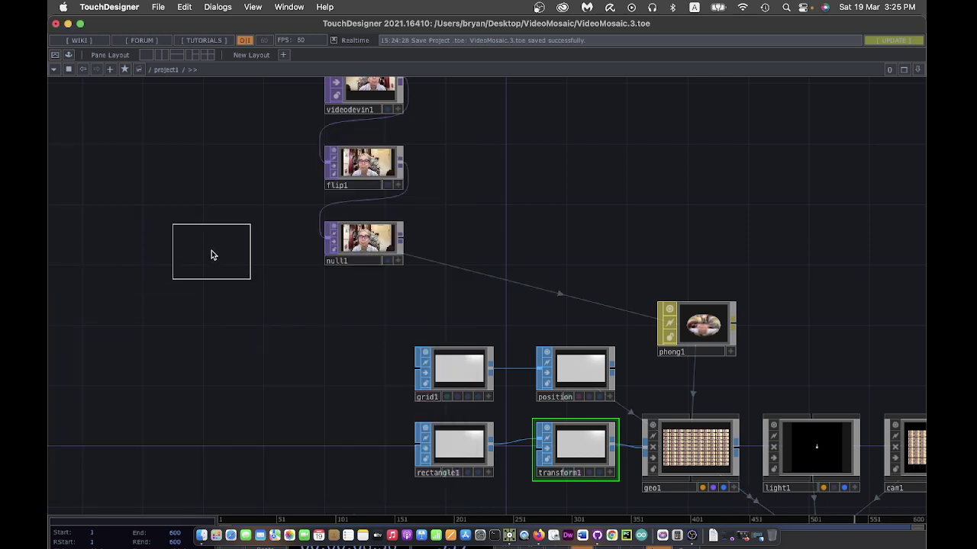
{"action": "left_click", "coordinate": [249, 254]}
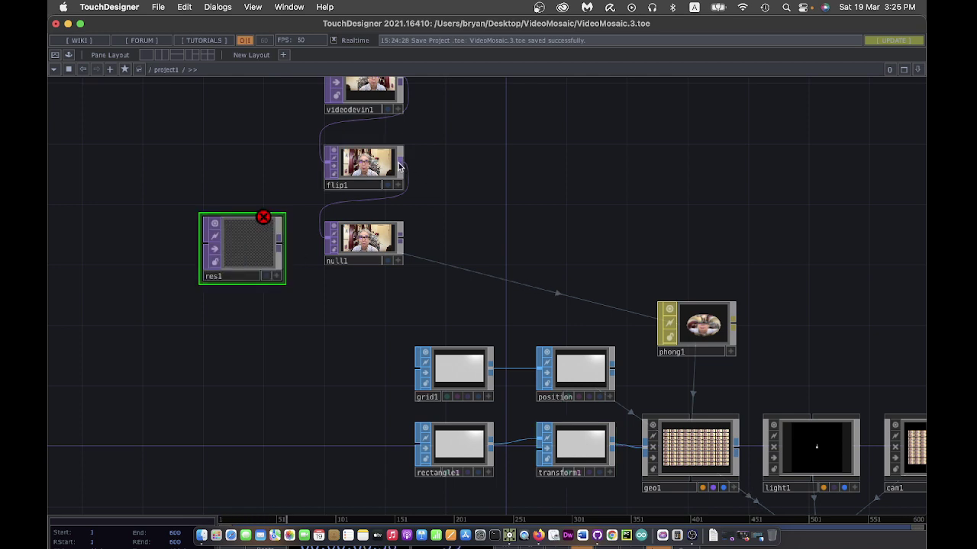
{"action": "left_click_drag", "start_coordinate": [401, 167], "coordinate": [200, 238]}
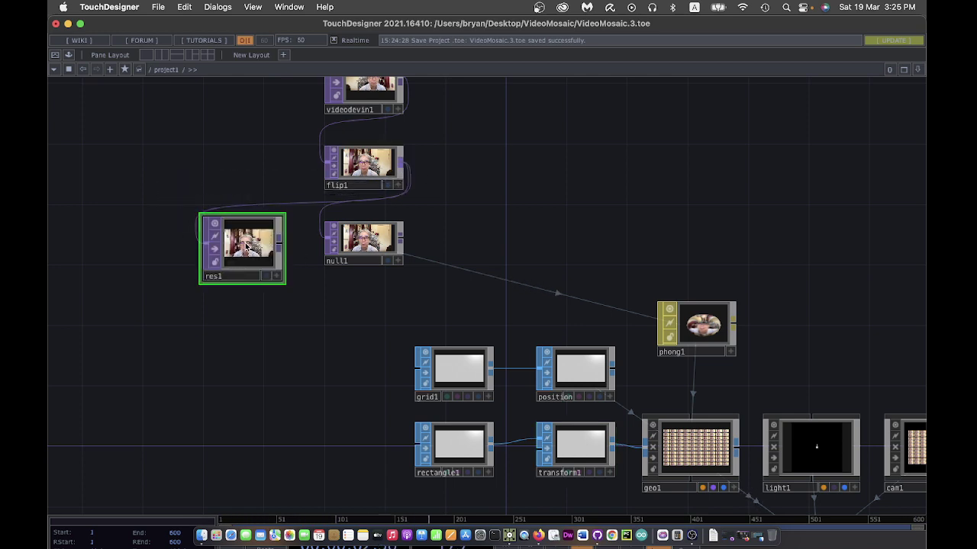
Give res1 a custom 10×10 resolution with Output Aspect set to Resolution
{"action": "key", "text": "p"}
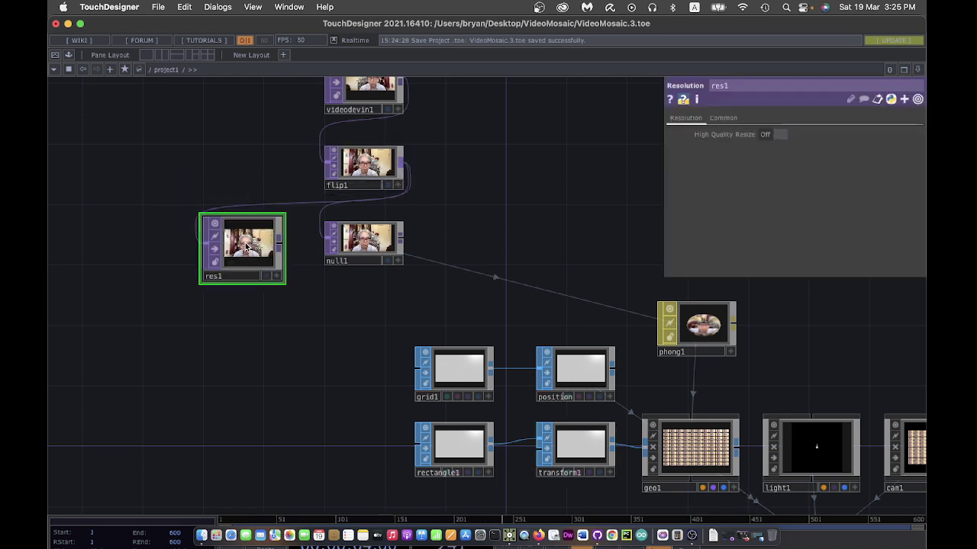
{"action": "left_click", "coordinate": [729, 119]}
{"action": "left_click", "coordinate": [918, 135]}
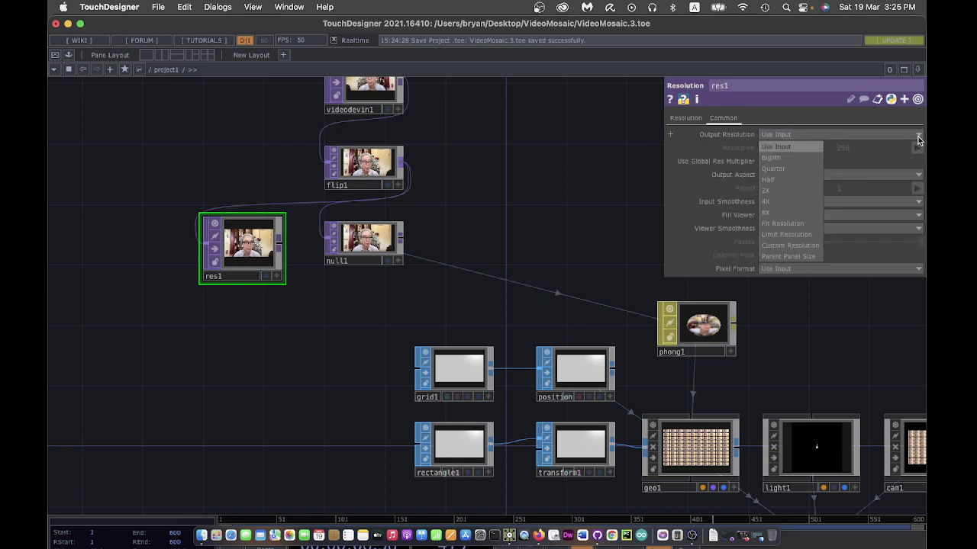
{"action": "left_click", "coordinate": [812, 247]}
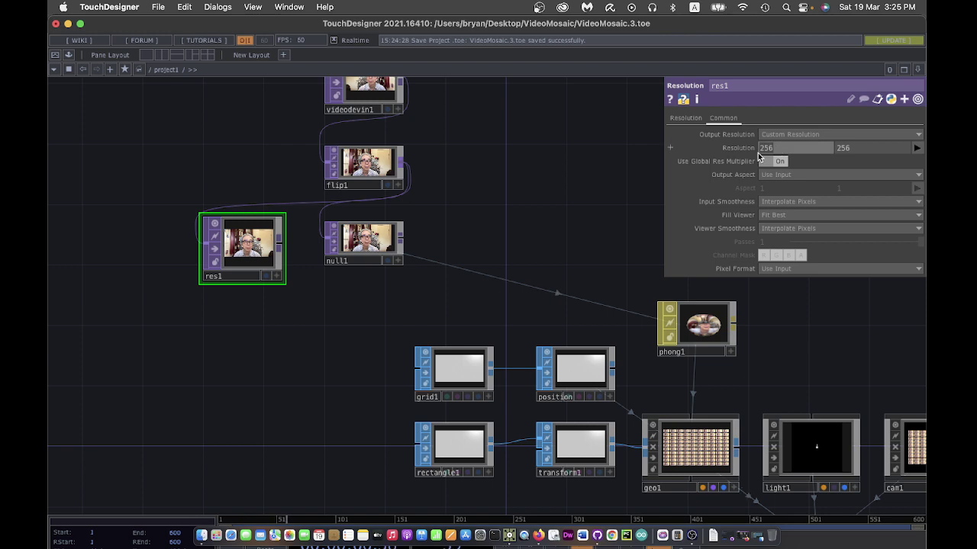
{"action": "left_click", "coordinate": [760, 148]}
{"action": "type", "text": "10"}
{"action": "left_click", "coordinate": [833, 144]}
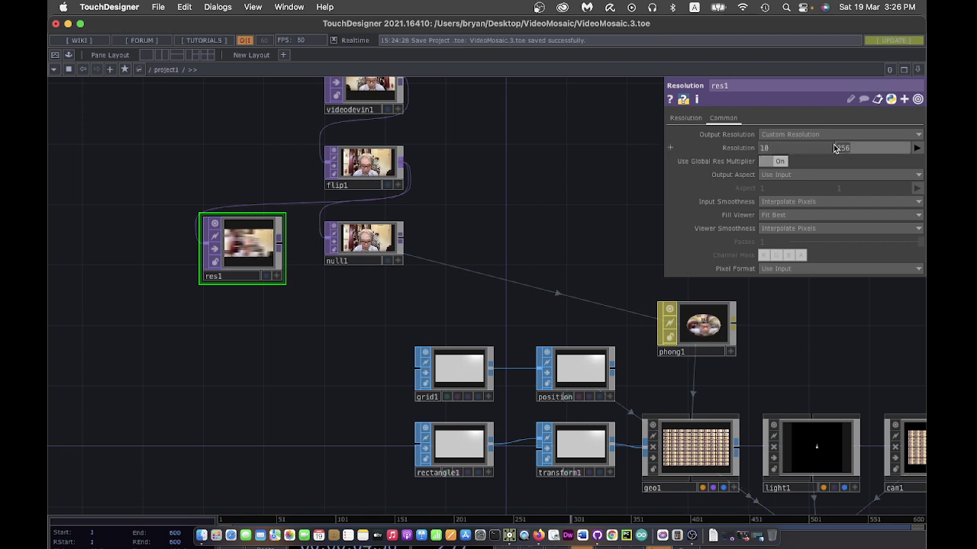
{"action": "type", "text": "10"}
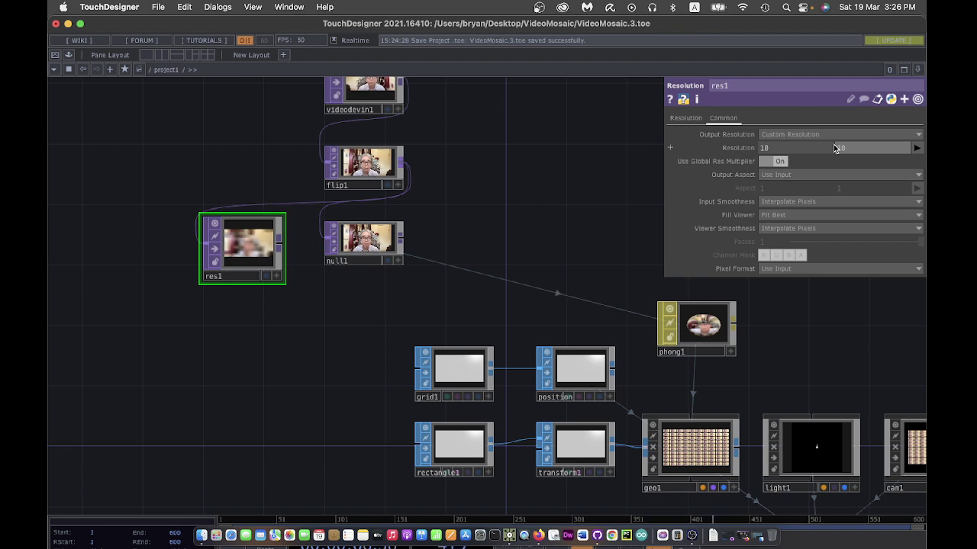
{"action": "left_click", "coordinate": [828, 174]}
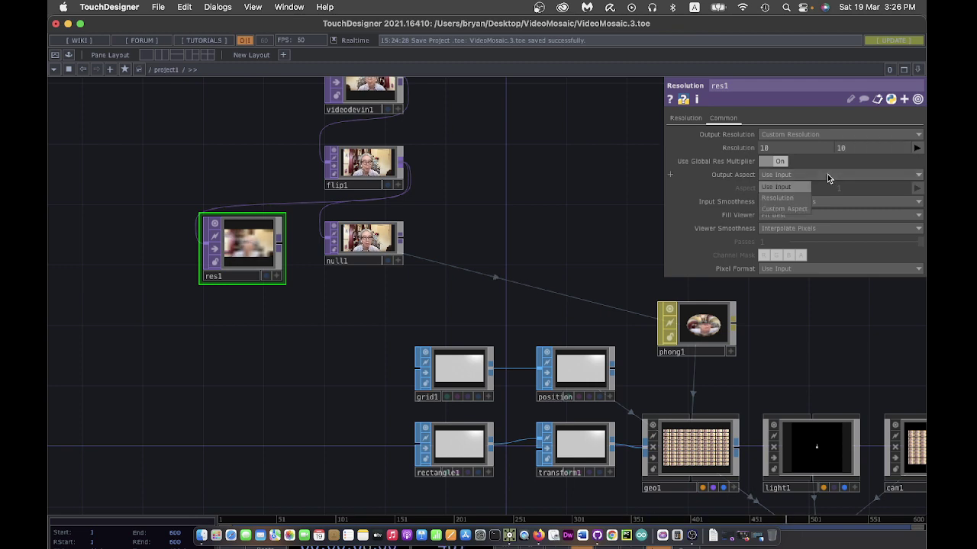
{"action": "left_click", "coordinate": [786, 196]}
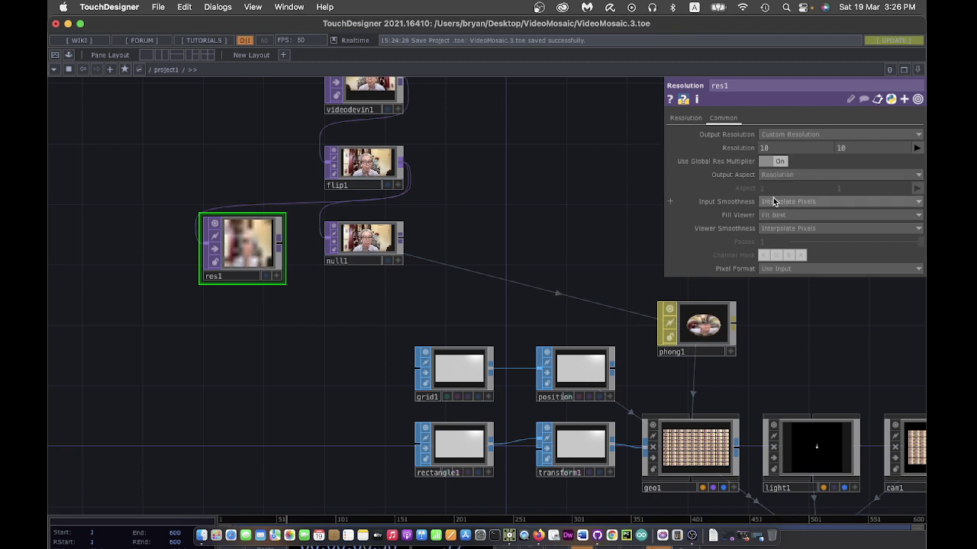
Set res1's input and viewer smoothness to Nearest Pixel and preview the pixelated output
{"action": "left_click", "coordinate": [774, 200]}
{"action": "left_click", "coordinate": [780, 212]}
{"action": "left_click", "coordinate": [784, 229]}
{"action": "left_click", "coordinate": [786, 237]}
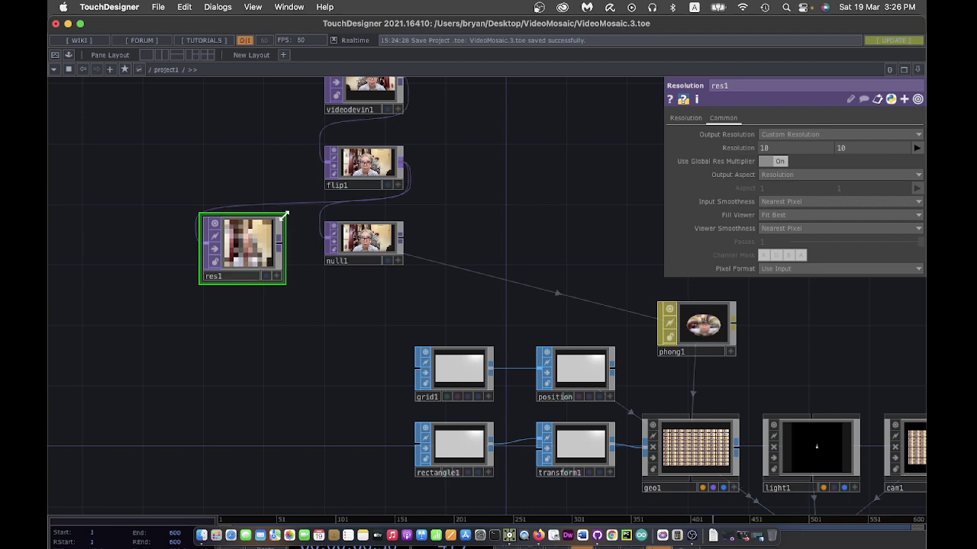
{"action": "left_click", "coordinate": [267, 277]}
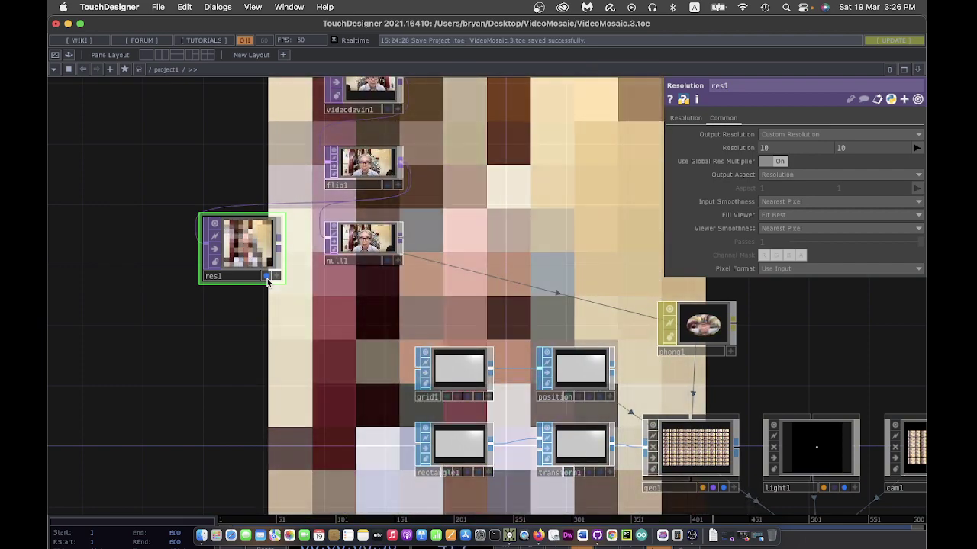
{"action": "left_click", "coordinate": [266, 277]}
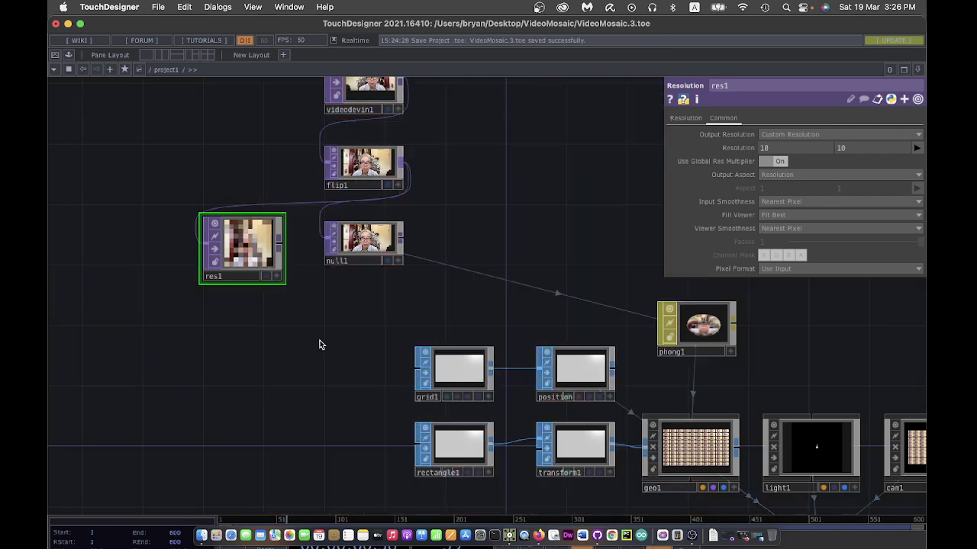
Append a Null TOP below res1 and rename it 'colour'
{"action": "scroll", "coordinate": [536, 194], "scroll_direction": "down", "scroll_amount": 2}
{"action": "scroll", "coordinate": [536, 193], "scroll_direction": "right", "scroll_amount": 2}
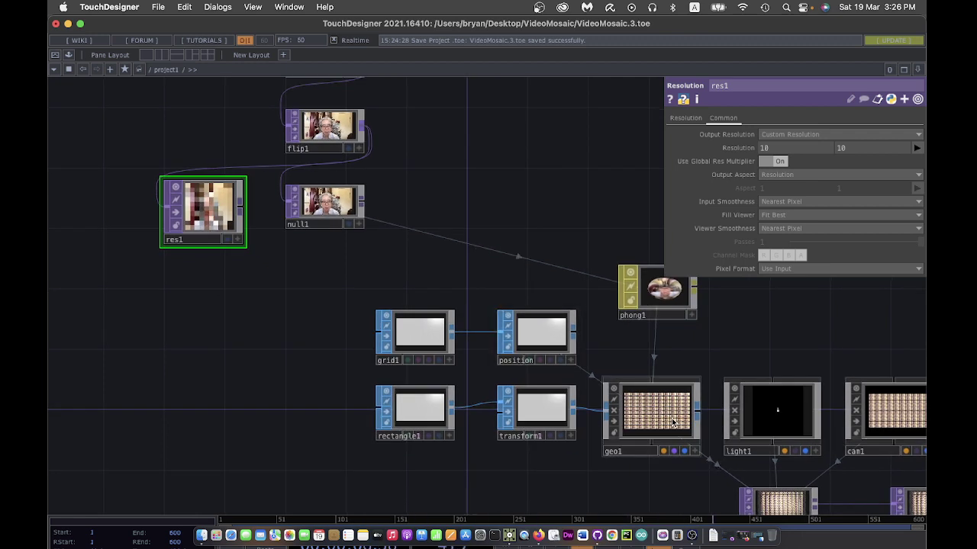
{"action": "right_click", "coordinate": [239, 210]}
{"action": "left_click", "coordinate": [222, 176]}
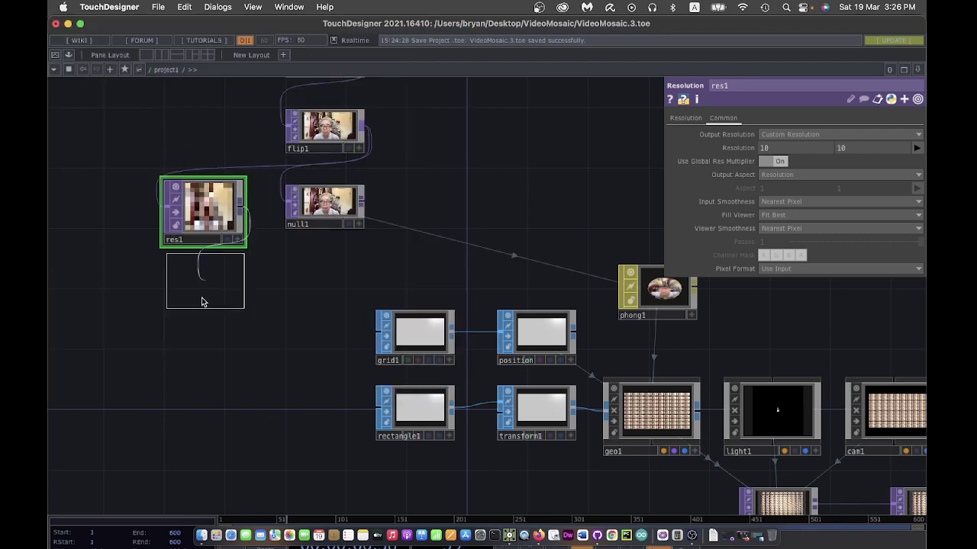
{"action": "left_click", "coordinate": [206, 308]}
{"action": "scroll", "coordinate": [192, 389], "scroll_direction": "up", "scroll_amount": 3}
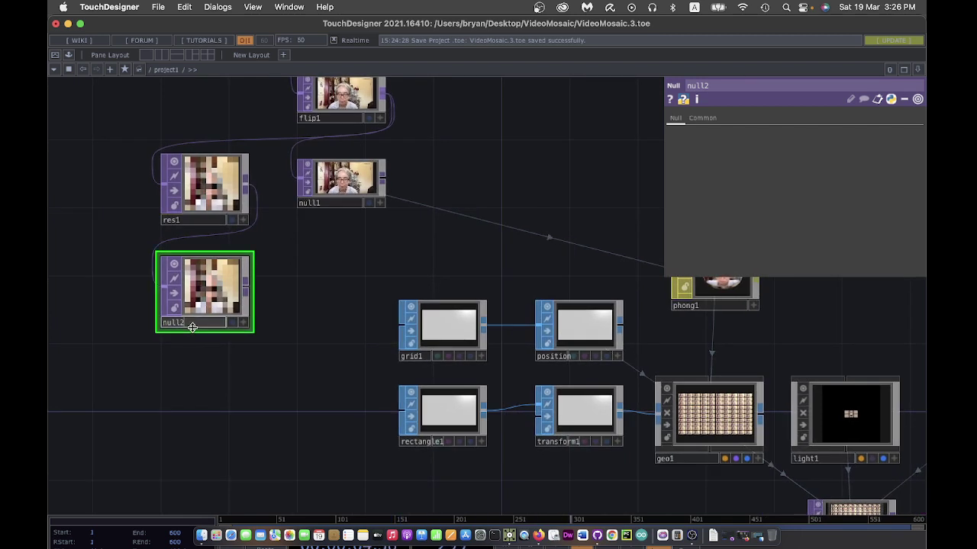
{"action": "left_click", "coordinate": [196, 323]}
{"action": "type", "text": "colour"}
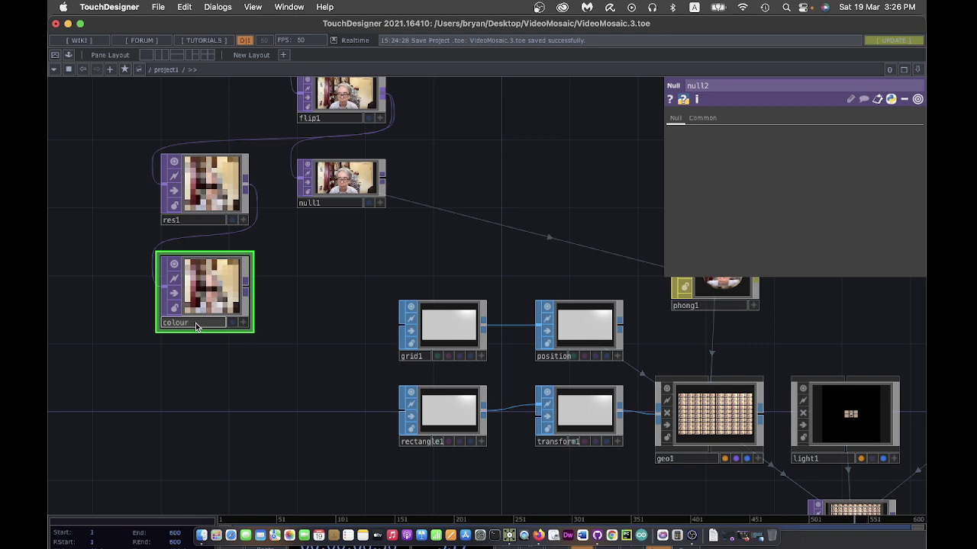
{"action": "key", "text": "Return"}
{"action": "left_click_drag", "start_coordinate": [319, 428], "coordinate": [290, 399]}
{"action": "left_click", "coordinate": [625, 434]}
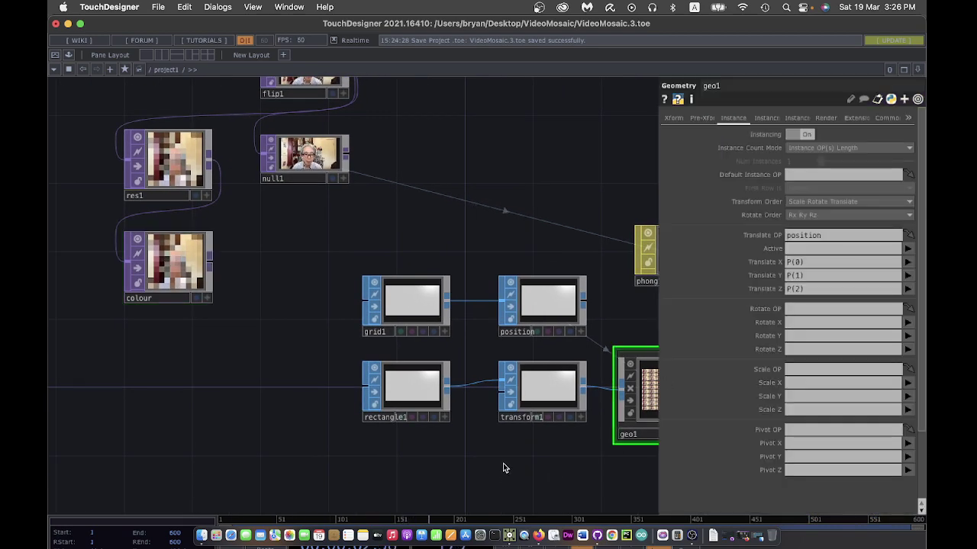
On geo1's Instance 2 page, set Color OP to the colour node
{"action": "left_click_drag", "start_coordinate": [501, 465], "coordinate": [472, 452]}
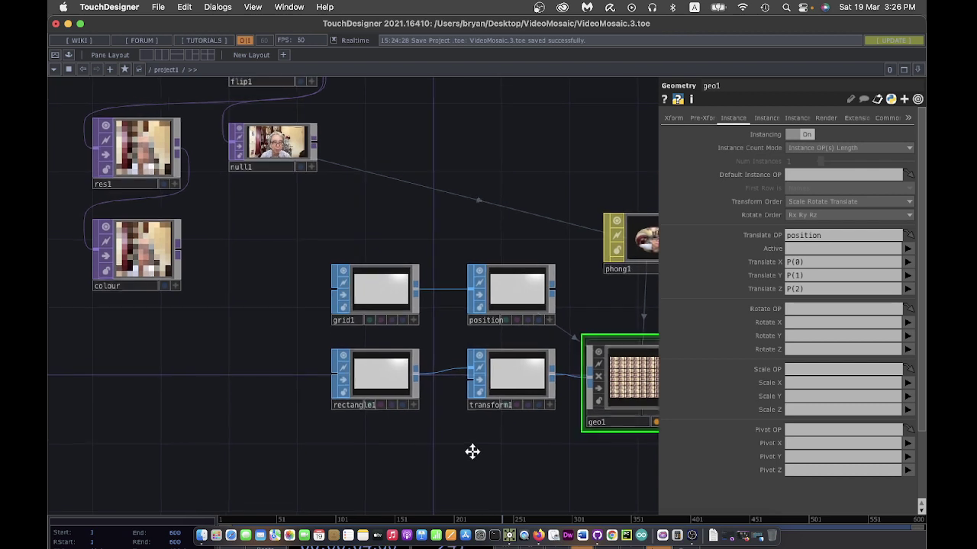
{"action": "left_click", "coordinate": [764, 118]}
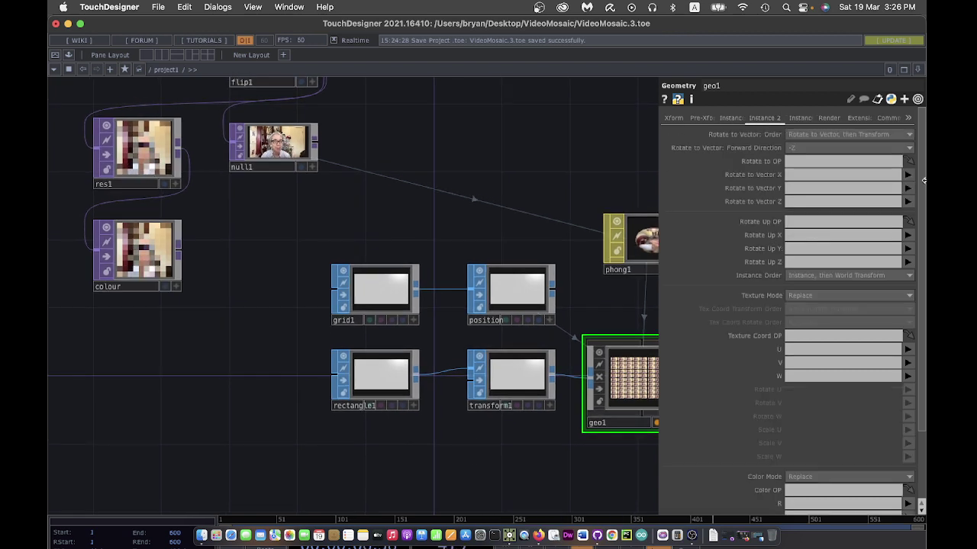
{"action": "scroll", "coordinate": [920, 174], "scroll_direction": "down", "scroll_amount": 3}
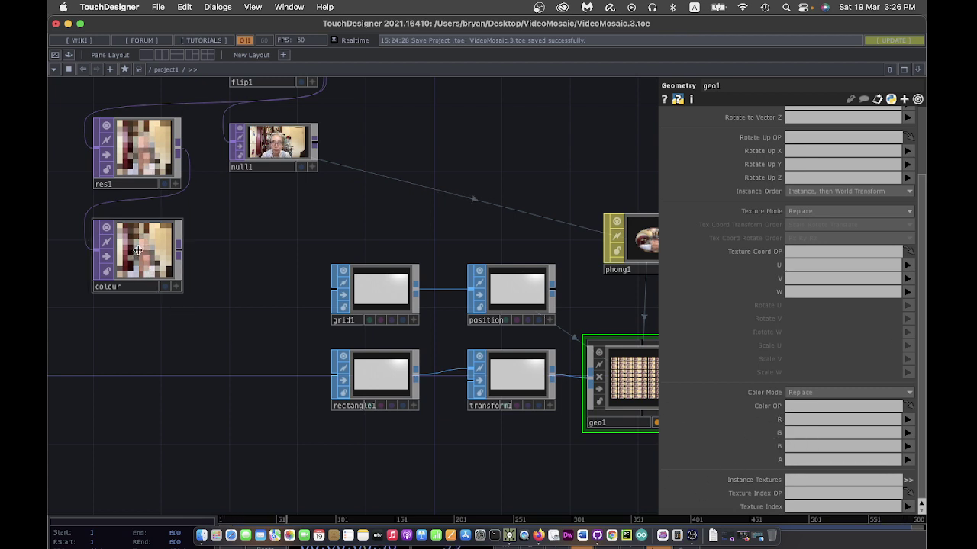
{"action": "left_click_drag", "start_coordinate": [145, 252], "coordinate": [786, 405]}
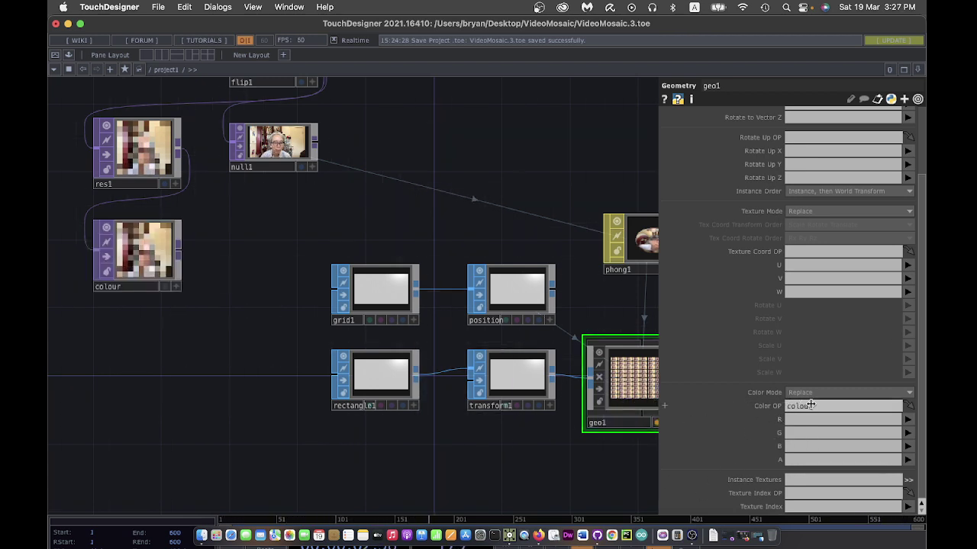
Map the instance colour channels R to r, G to g and B to r
{"action": "left_click", "coordinate": [909, 421]}
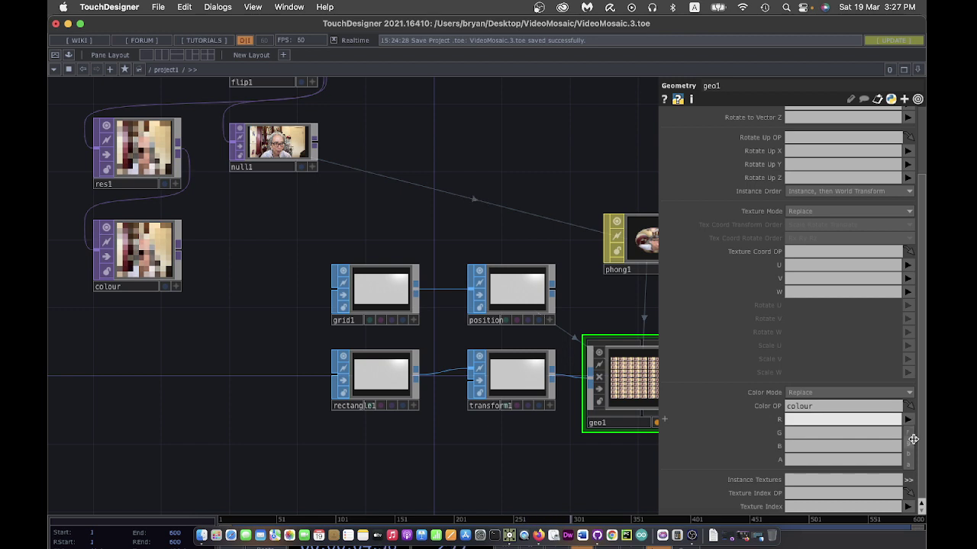
{"action": "left_click", "coordinate": [909, 433]}
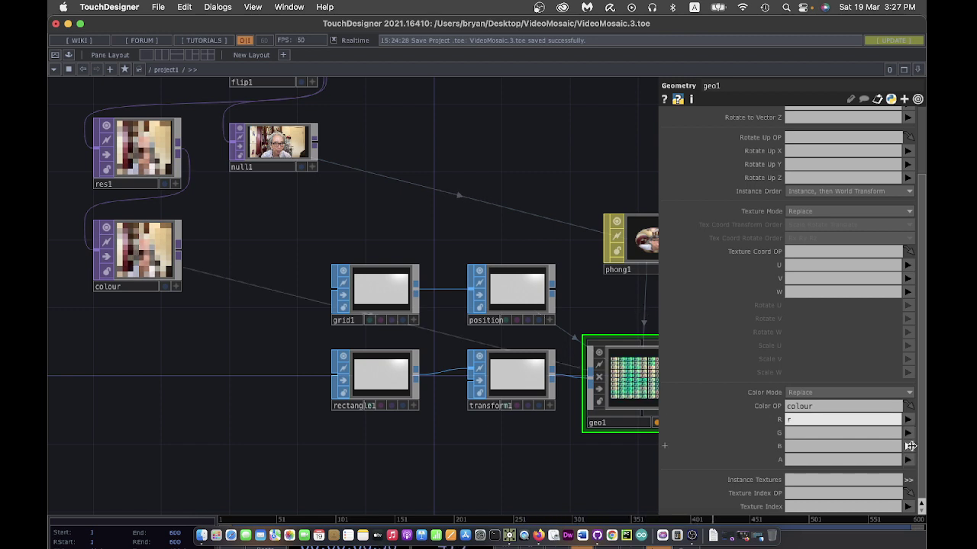
{"action": "left_click", "coordinate": [908, 434]}
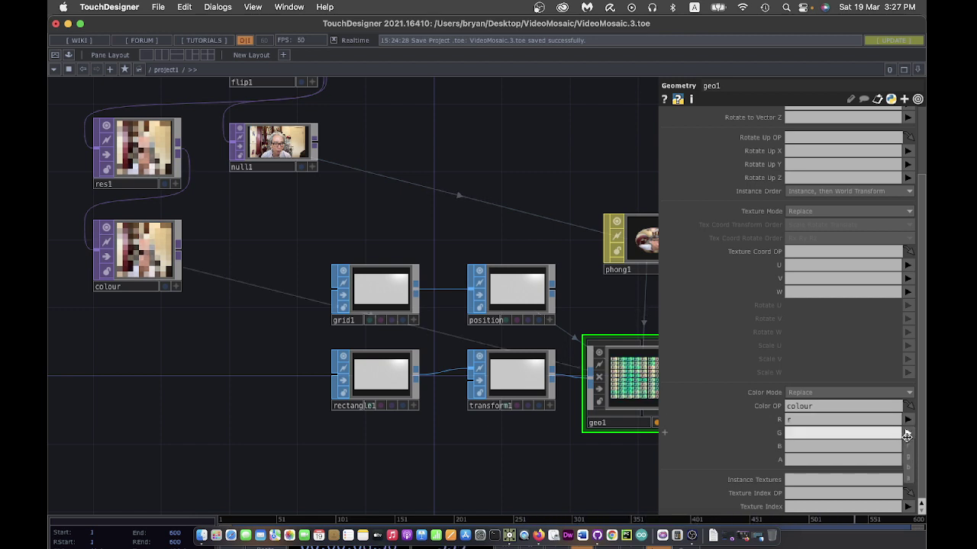
{"action": "left_click", "coordinate": [911, 459]}
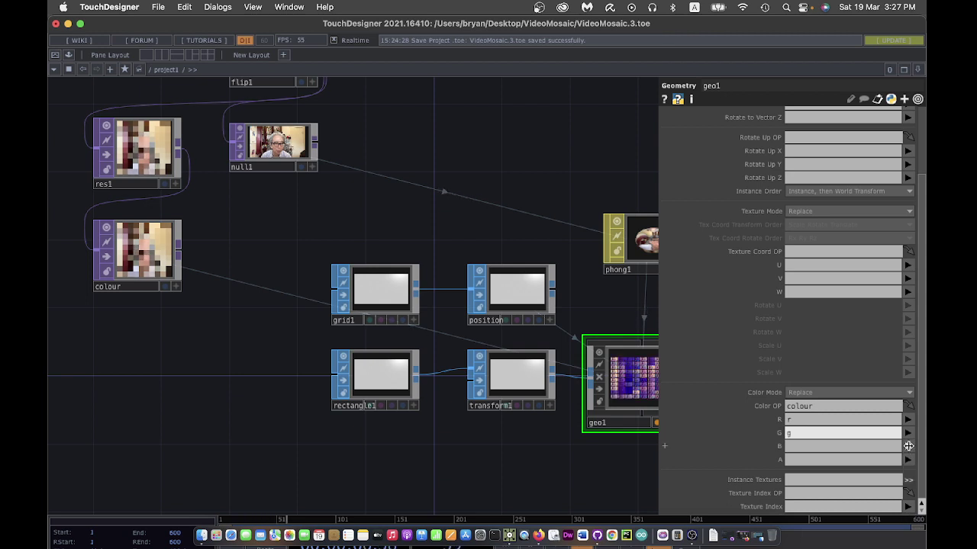
{"action": "left_click", "coordinate": [908, 445]}
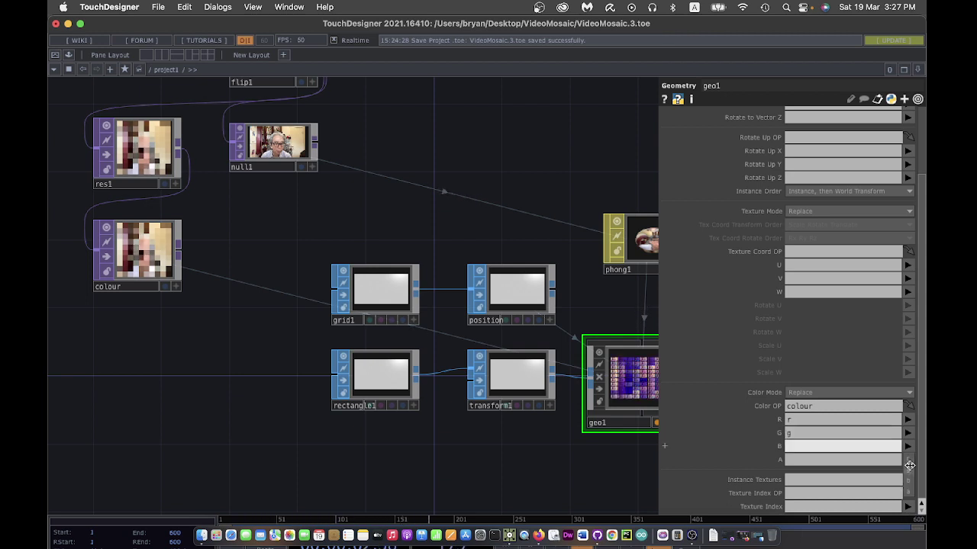
{"action": "left_click", "coordinate": [909, 458]}
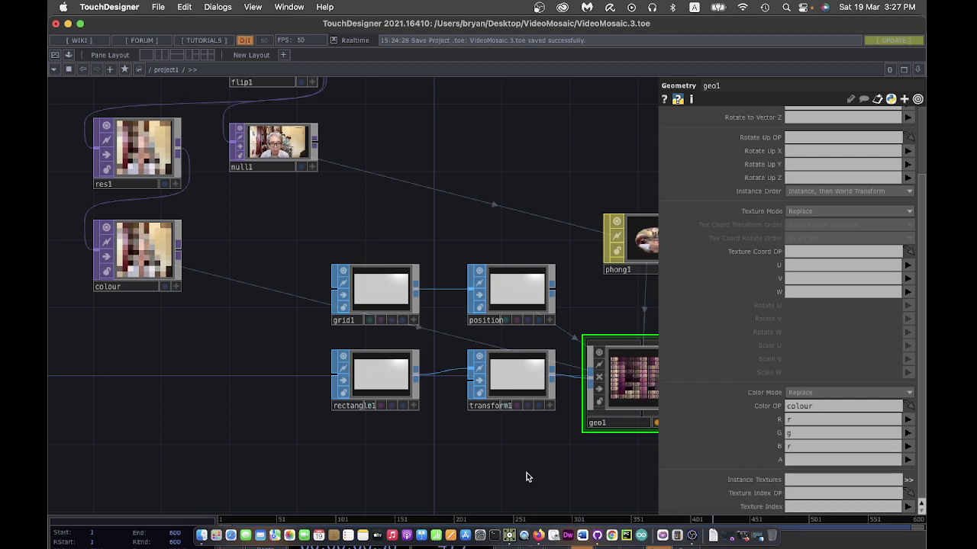
{"action": "key", "text": "p"}
{"action": "scroll", "coordinate": [781, 209], "scroll_direction": "down", "scroll_amount": 5}
Pan and zoom the network to show flip1, res1, colour, null1 and out1 together
{"action": "scroll", "coordinate": [809, 474], "scroll_direction": "down", "scroll_amount": 3}
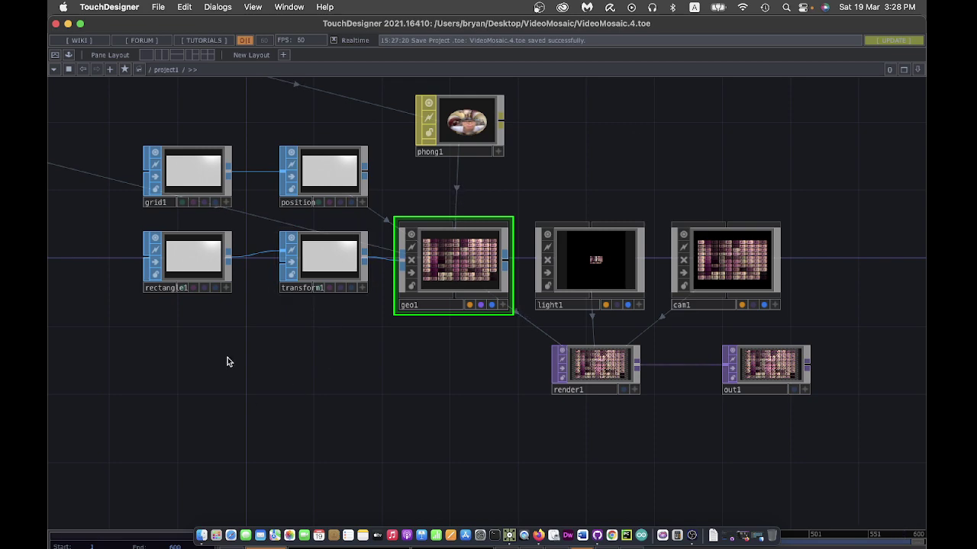
{"action": "left_click_drag", "start_coordinate": [261, 376], "coordinate": [334, 417]}
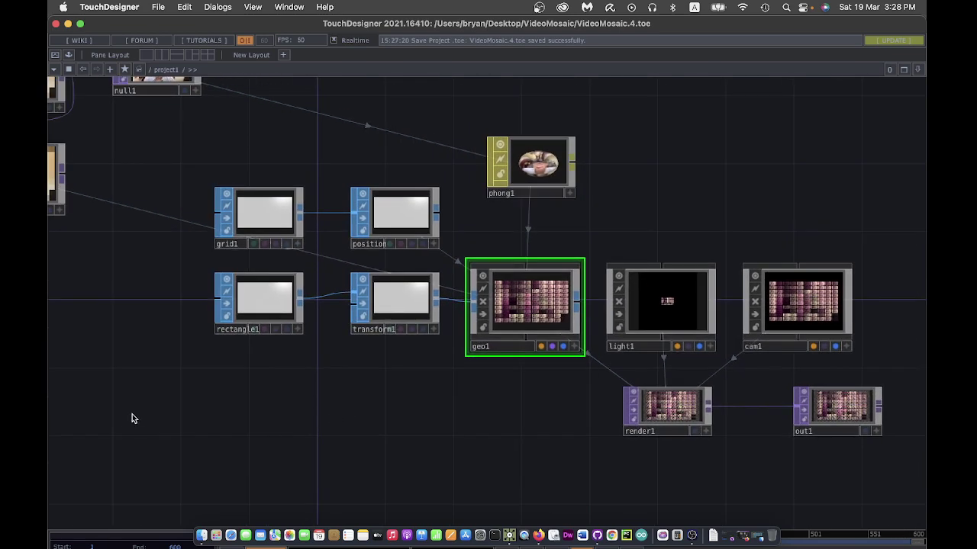
{"action": "left_click_drag", "start_coordinate": [144, 412], "coordinate": [247, 420]}
{"action": "scroll", "coordinate": [247, 407], "scroll_direction": "down", "scroll_amount": 3}
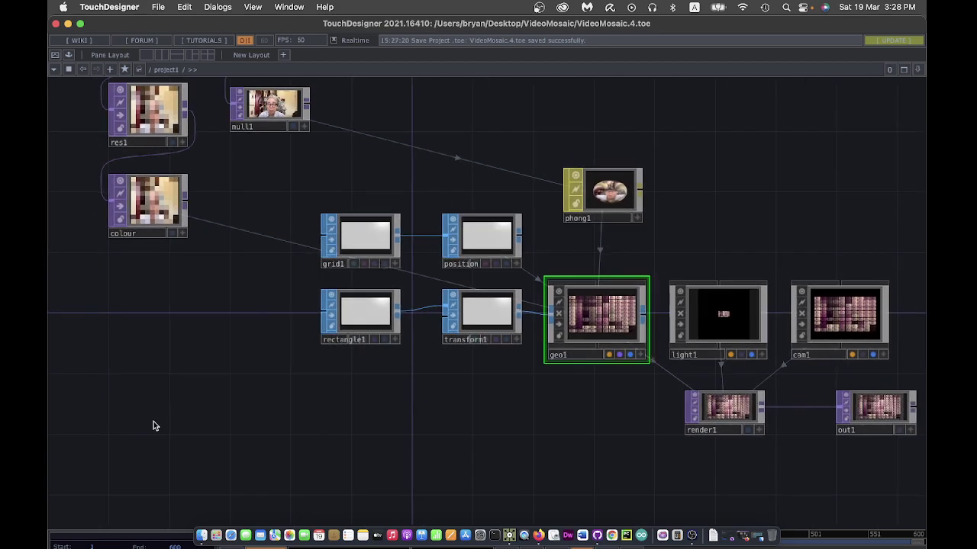
{"action": "left_click_drag", "start_coordinate": [155, 425], "coordinate": [234, 436]}
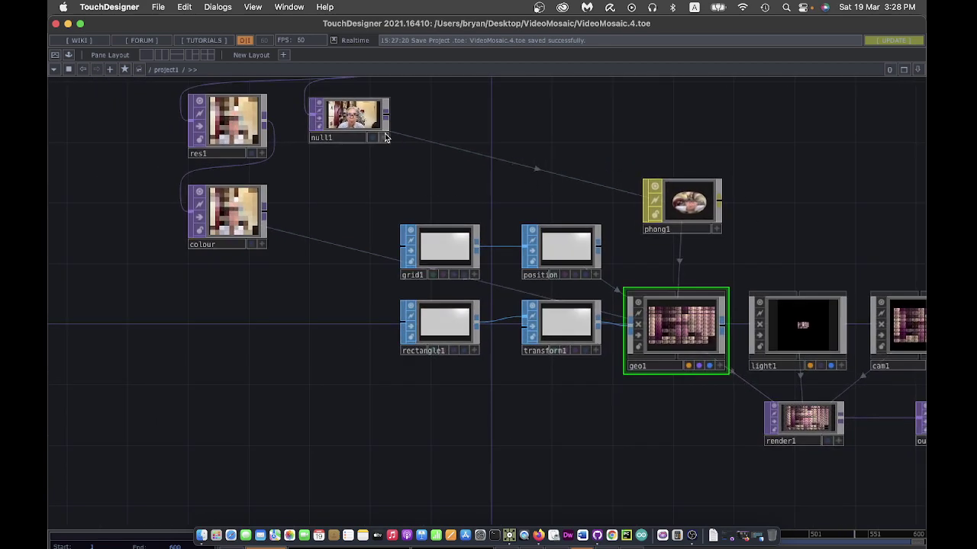
{"action": "left_click_drag", "start_coordinate": [776, 143], "coordinate": [717, 211]}
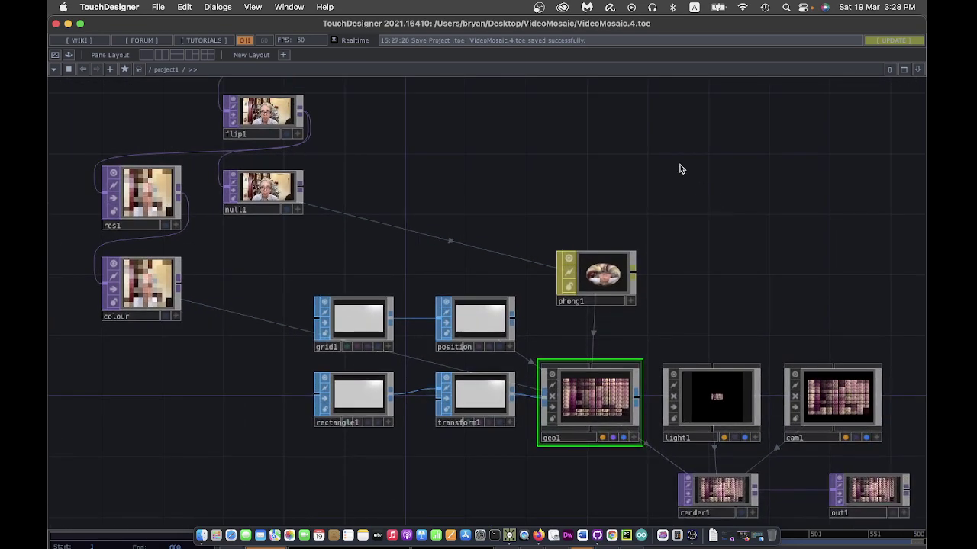
Add a Texture 3D TOP, tex3d1, above phong1 fed by null1, and show its parameters
{"action": "key", "text": "Tab"}
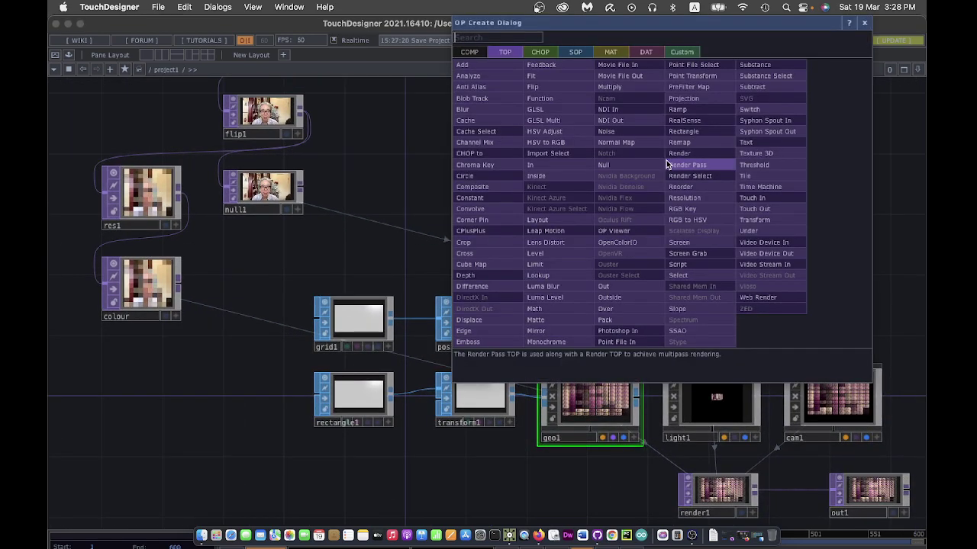
{"action": "left_click", "coordinate": [775, 154]}
{"action": "left_click", "coordinate": [476, 171]}
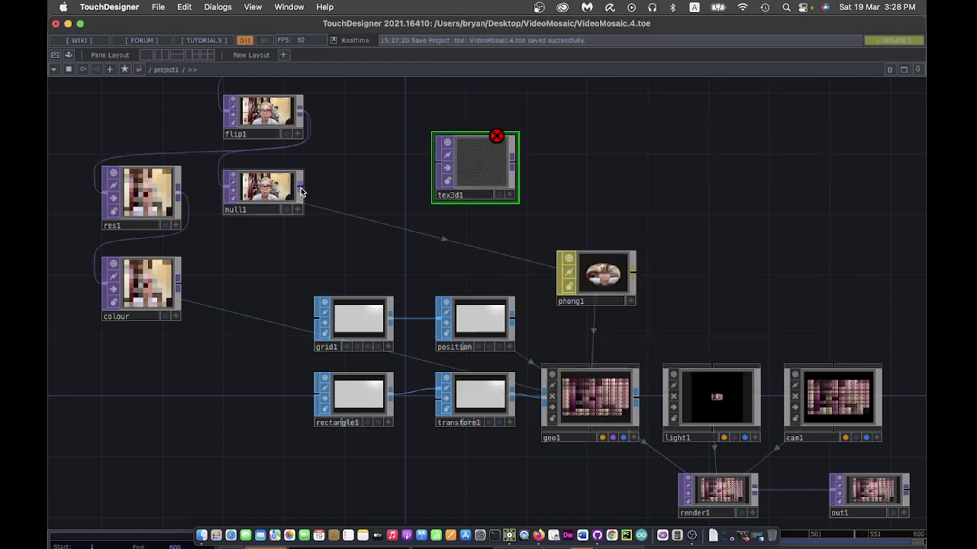
{"action": "left_click_drag", "start_coordinate": [301, 193], "coordinate": [440, 167]}
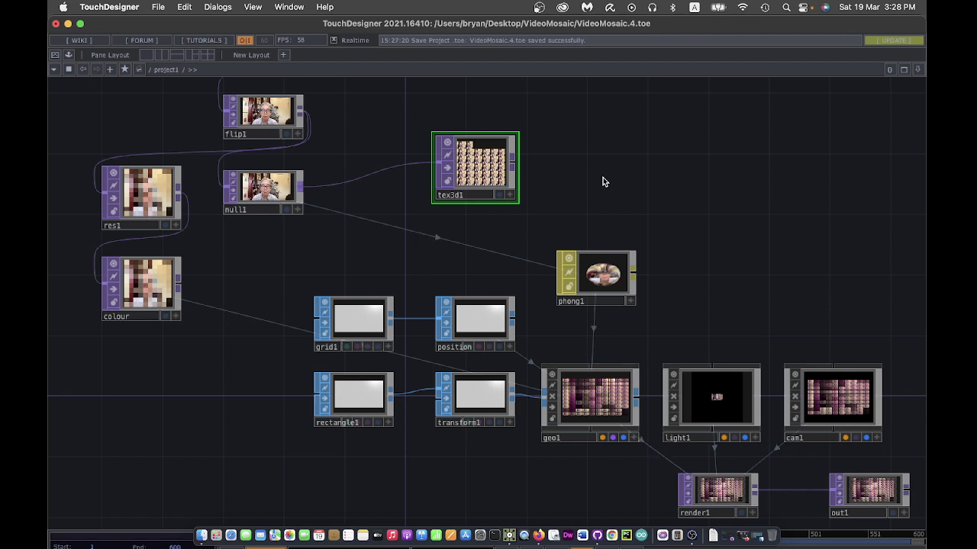
{"action": "left_click_drag", "start_coordinate": [517, 186], "coordinate": [491, 186]}
{"action": "key", "text": "p"}
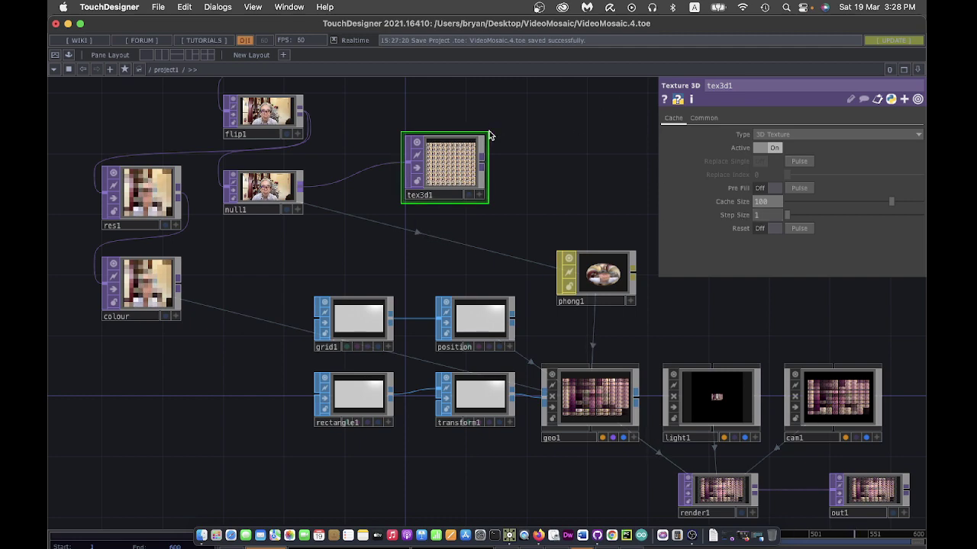
{"action": "left_click_drag", "start_coordinate": [525, 196], "coordinate": [504, 166]}
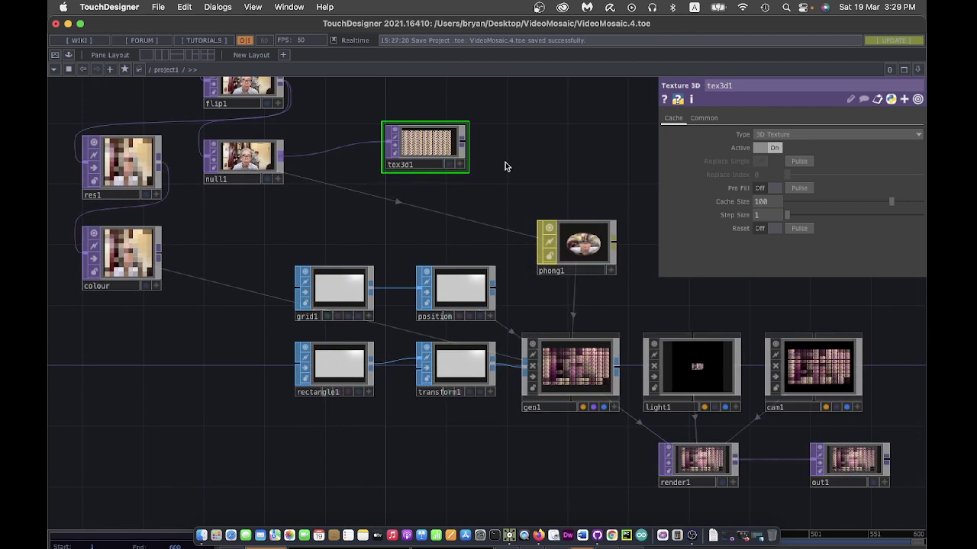
Replace phong1's Color Map reference null1 with tex3d1
{"action": "left_click", "coordinate": [587, 250]}
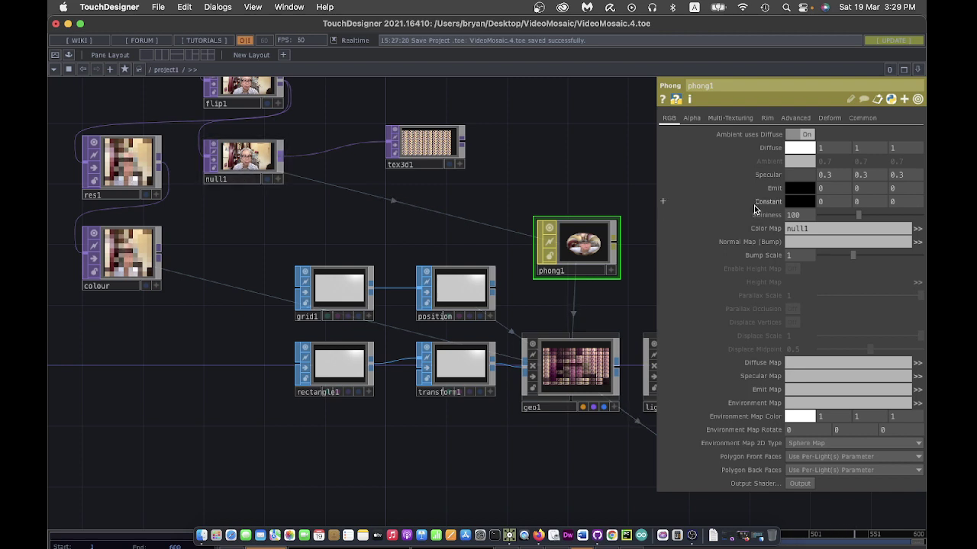
{"action": "left_click", "coordinate": [824, 231]}
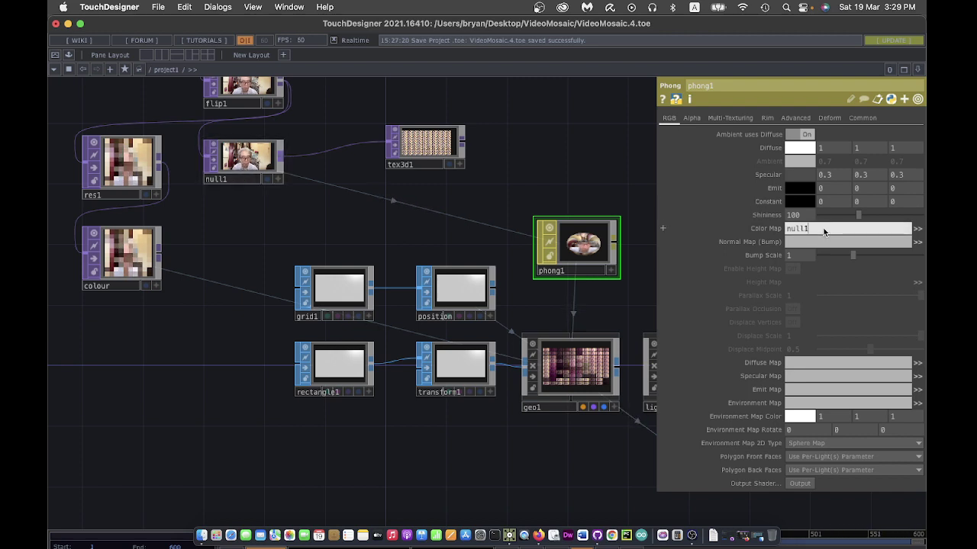
{"action": "key", "text": "BackSpace"}
{"action": "key", "text": "BackSpace"}
{"action": "key", "text": "BackSpace"}
{"action": "key", "text": "Return"}
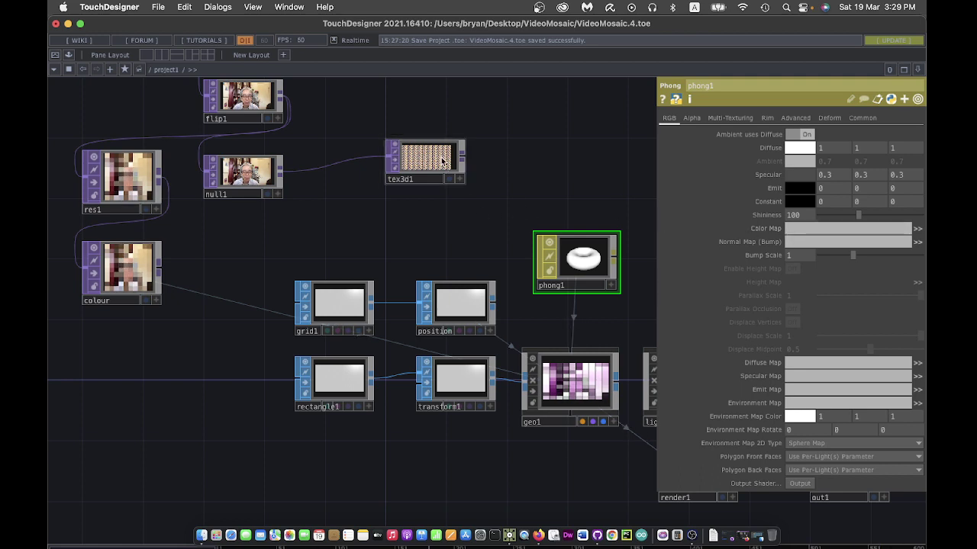
{"action": "left_click_drag", "start_coordinate": [431, 157], "coordinate": [806, 228]}
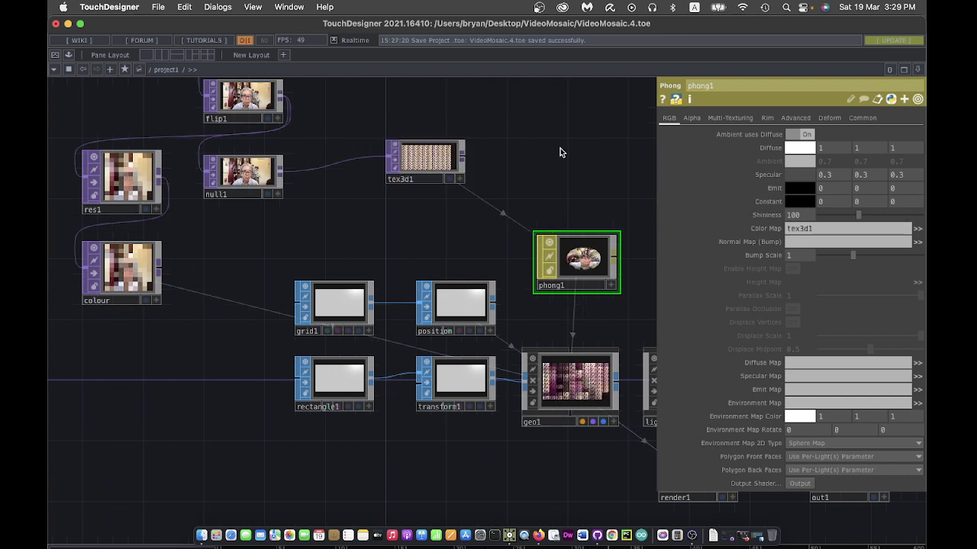
Save the project as VideoMosaic.5.toe
{"action": "left_click", "coordinate": [162, 6]}
{"action": "left_click", "coordinate": [183, 102]}
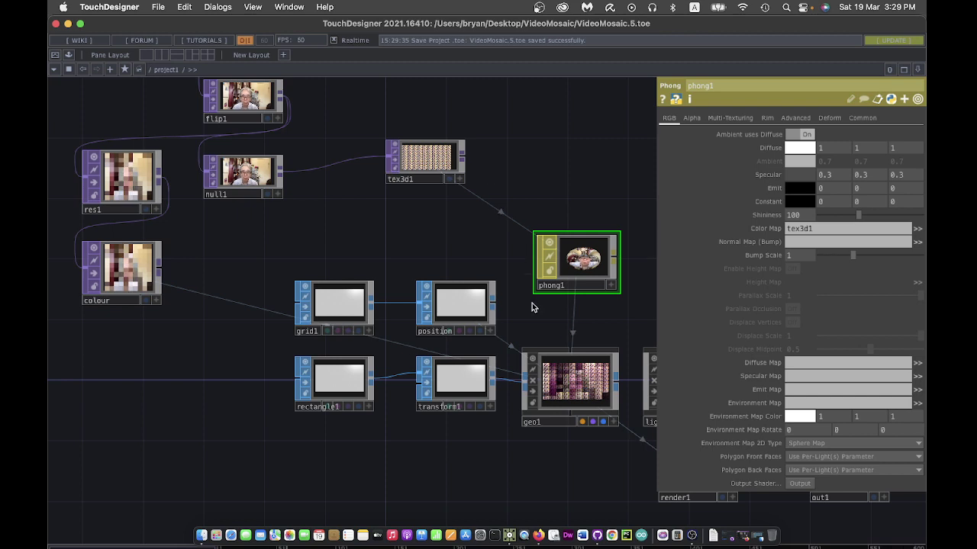
{"action": "scroll", "coordinate": [403, 450], "scroll_direction": "down", "scroll_amount": 3}
{"action": "scroll", "coordinate": [403, 450], "scroll_direction": "right", "scroll_amount": 2}
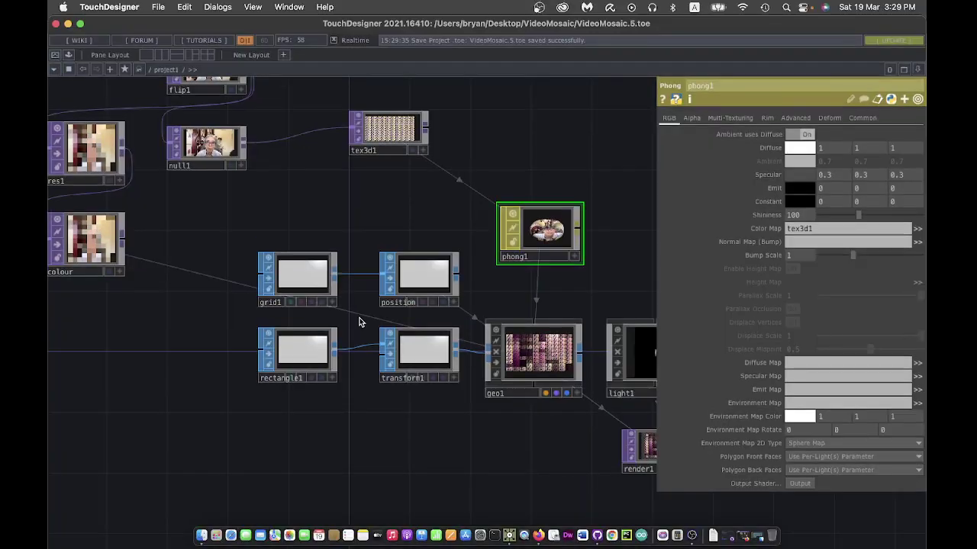
{"action": "left_click_drag", "start_coordinate": [524, 468], "coordinate": [467, 444]}
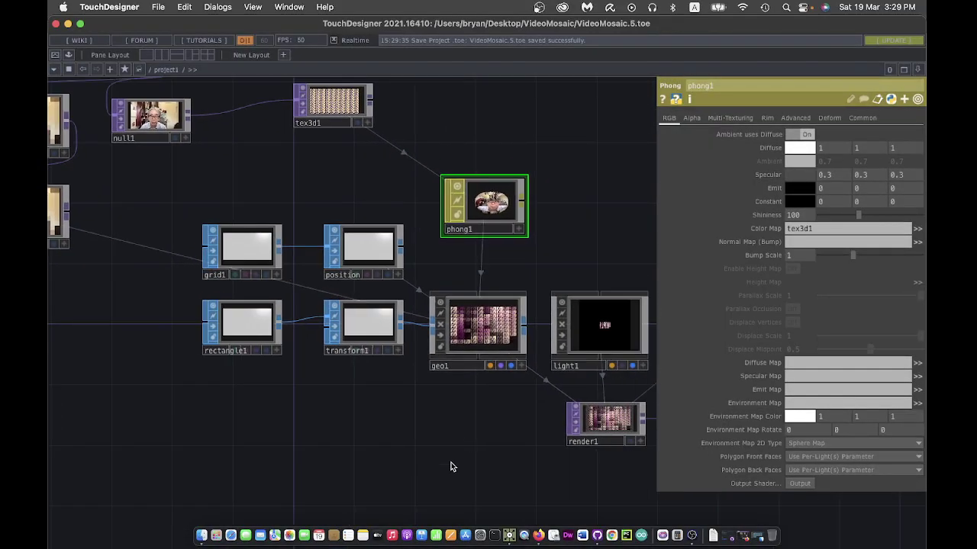
{"action": "left_click", "coordinate": [489, 327]}
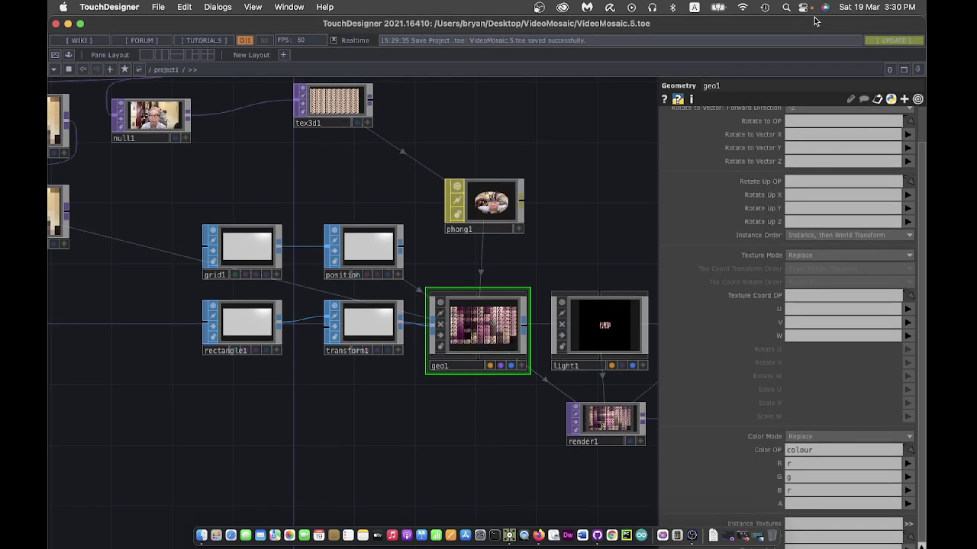
{"action": "left_click", "coordinate": [80, 25]}
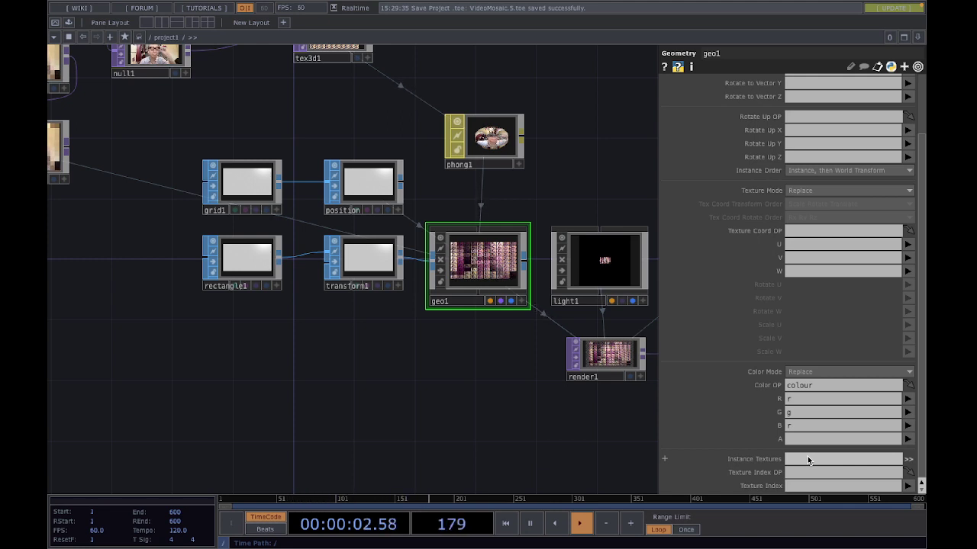
{"action": "scroll", "coordinate": [808, 456], "scroll_direction": "up", "scroll_amount": 1}
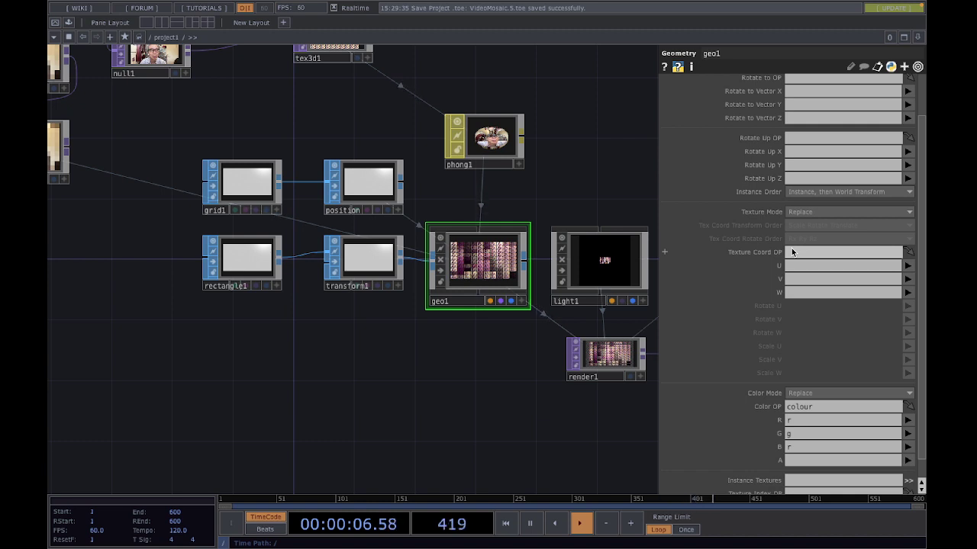
{"action": "scroll", "coordinate": [794, 257], "scroll_direction": "up", "scroll_amount": 2}
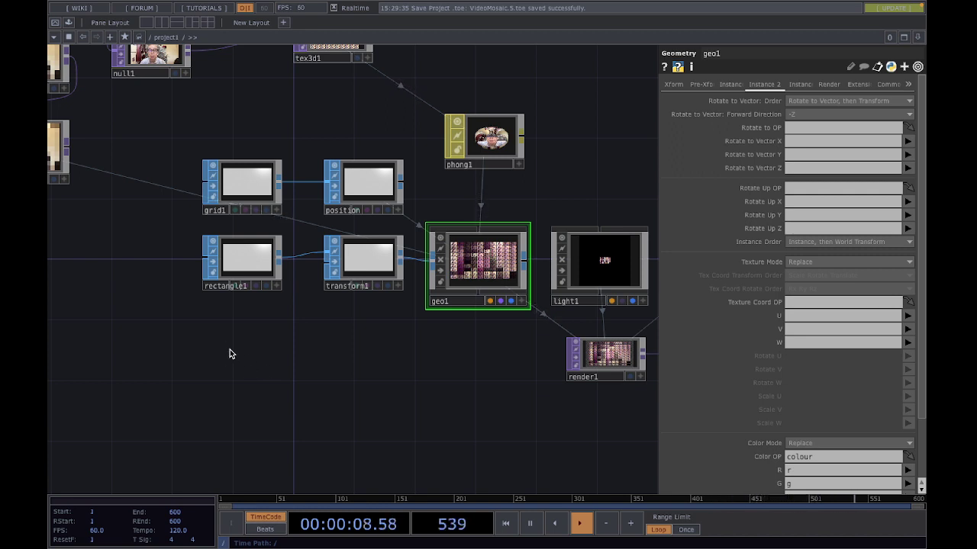
{"action": "left_click_drag", "start_coordinate": [229, 354], "coordinate": [250, 355]}
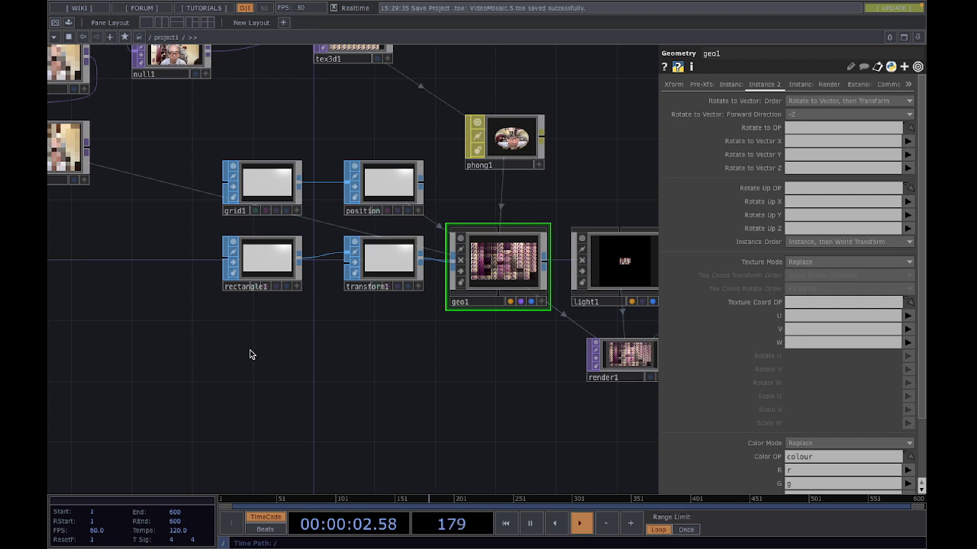
{"action": "left_click_drag", "start_coordinate": [249, 355], "coordinate": [242, 345]}
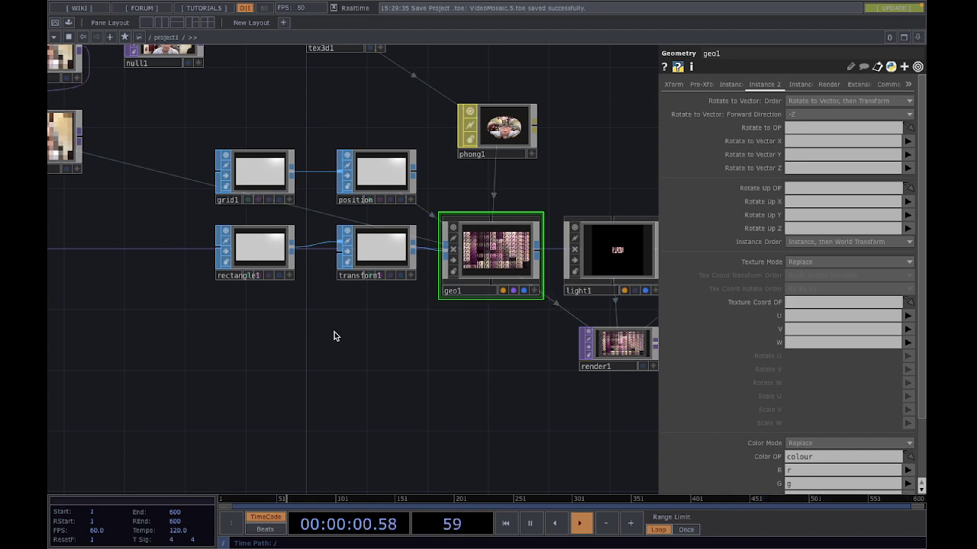
{"action": "scroll", "coordinate": [340, 410], "scroll_direction": "up", "scroll_amount": 5}
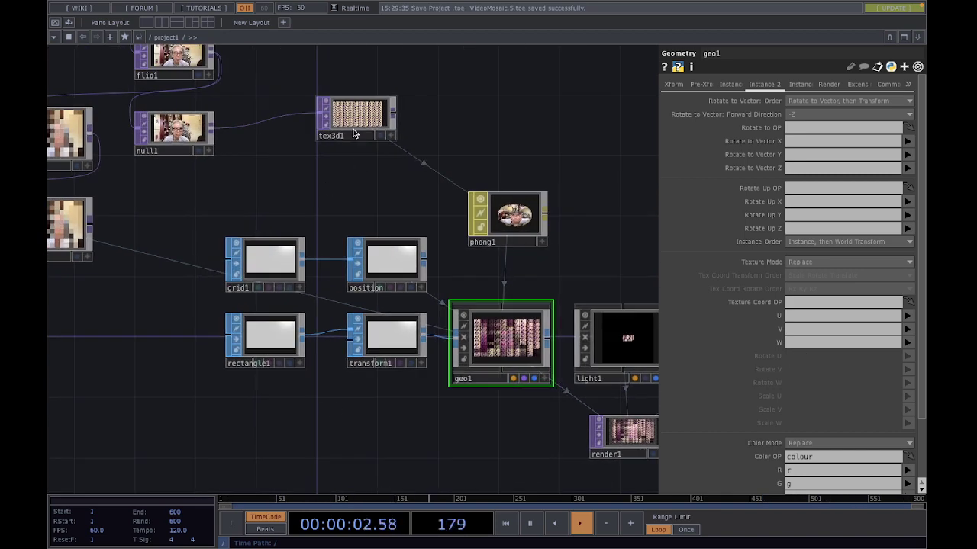
{"action": "left_click", "coordinate": [380, 136]}
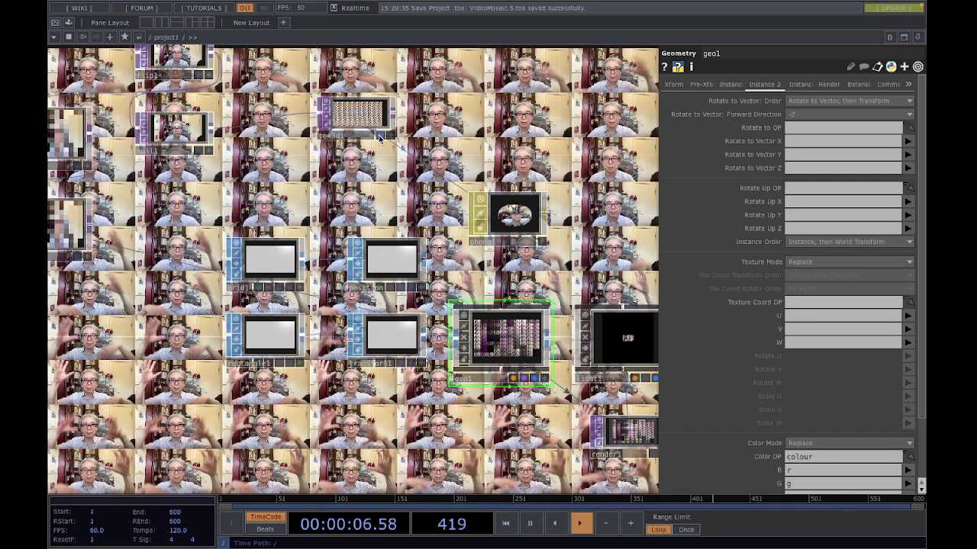
{"action": "left_click", "coordinate": [380, 136]}
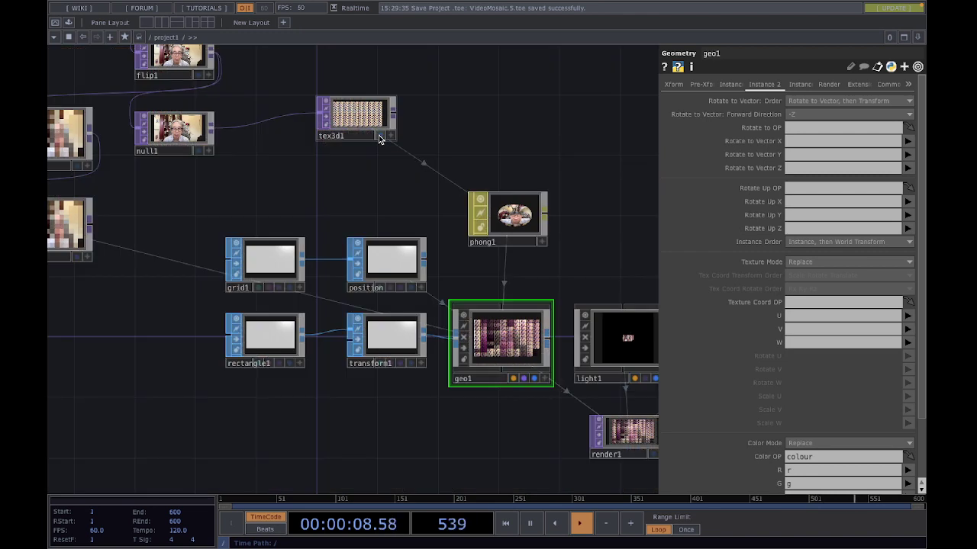
{"action": "left_click_drag", "start_coordinate": [343, 455], "coordinate": [356, 327]}
Create a Pattern CHOP, pattern1, below the network with its Type set to Ramp
{"action": "key", "text": "Tab"}
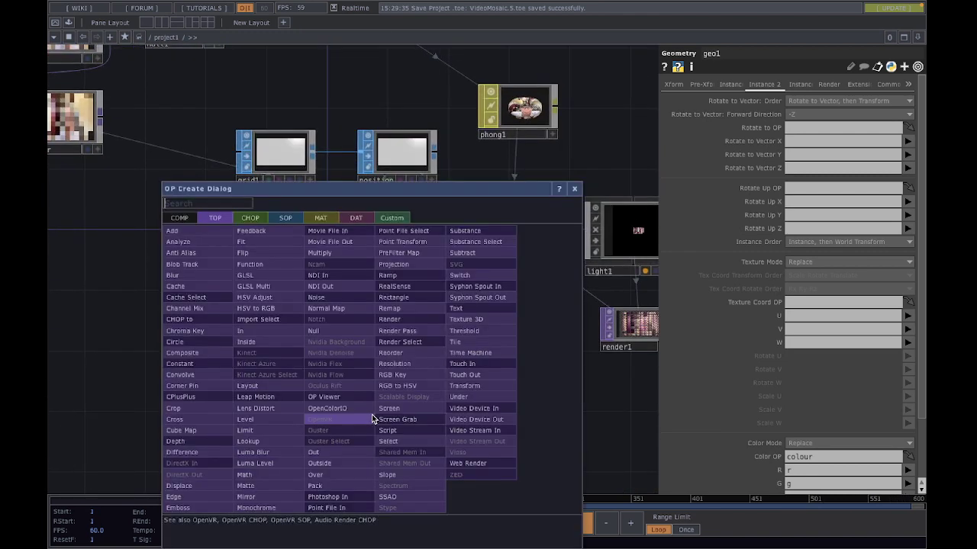
{"action": "left_click", "coordinate": [252, 219]}
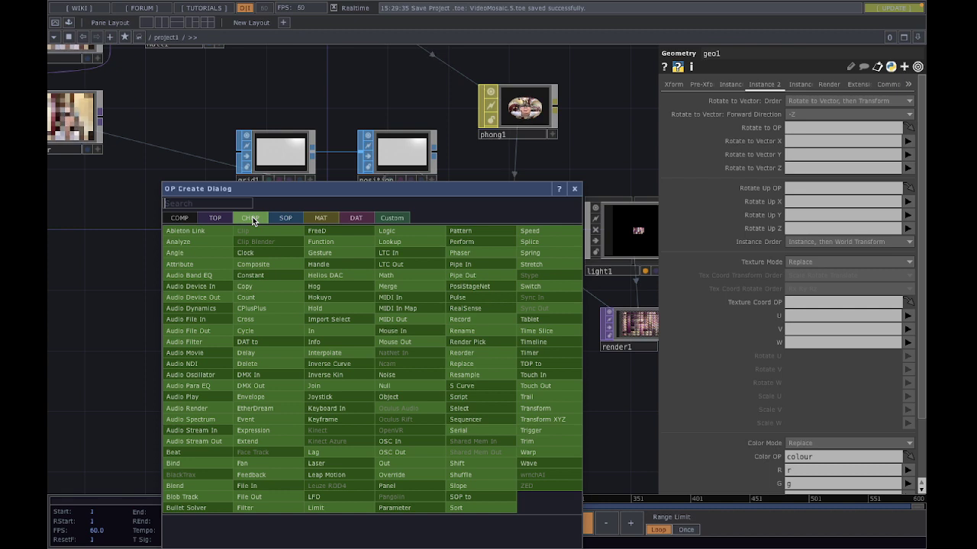
{"action": "left_click", "coordinate": [481, 230]}
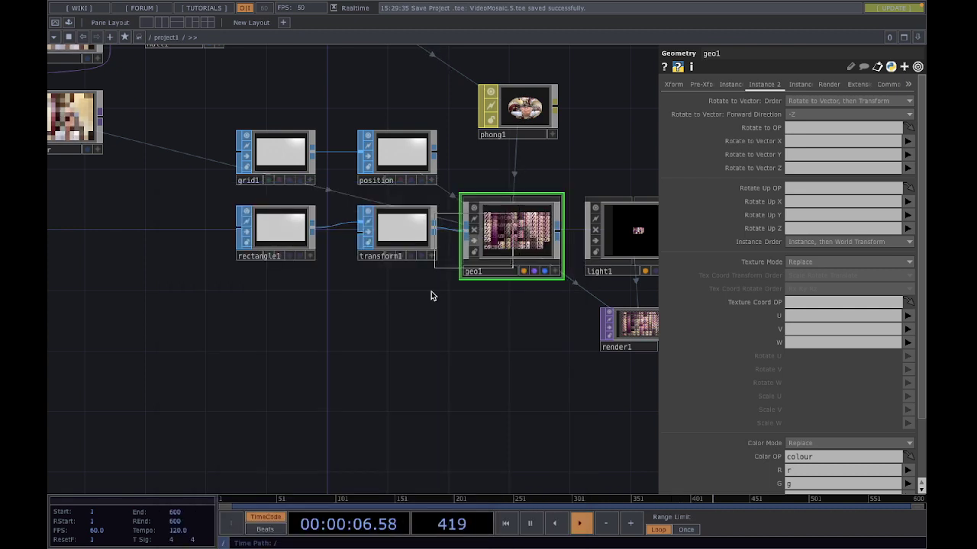
{"action": "left_click", "coordinate": [281, 368]}
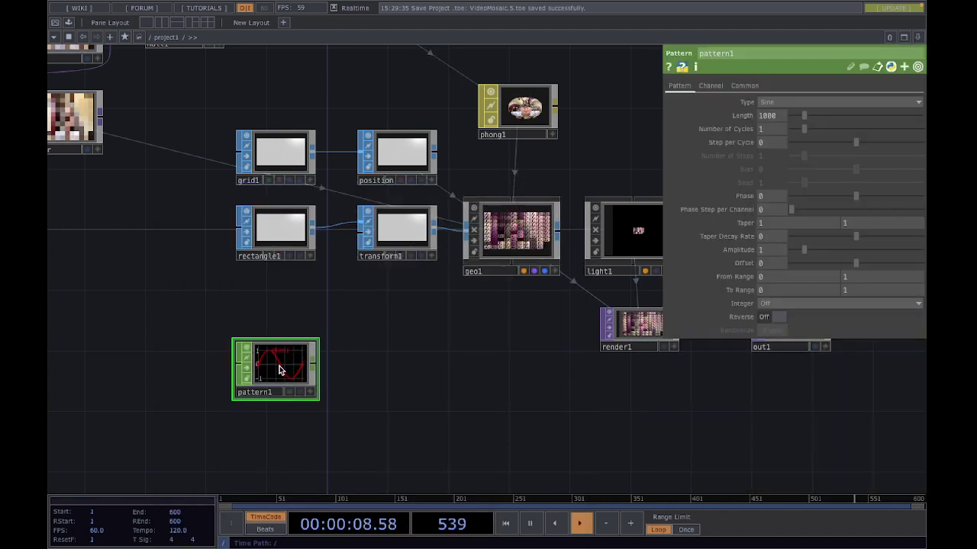
{"action": "left_click", "coordinate": [766, 103]}
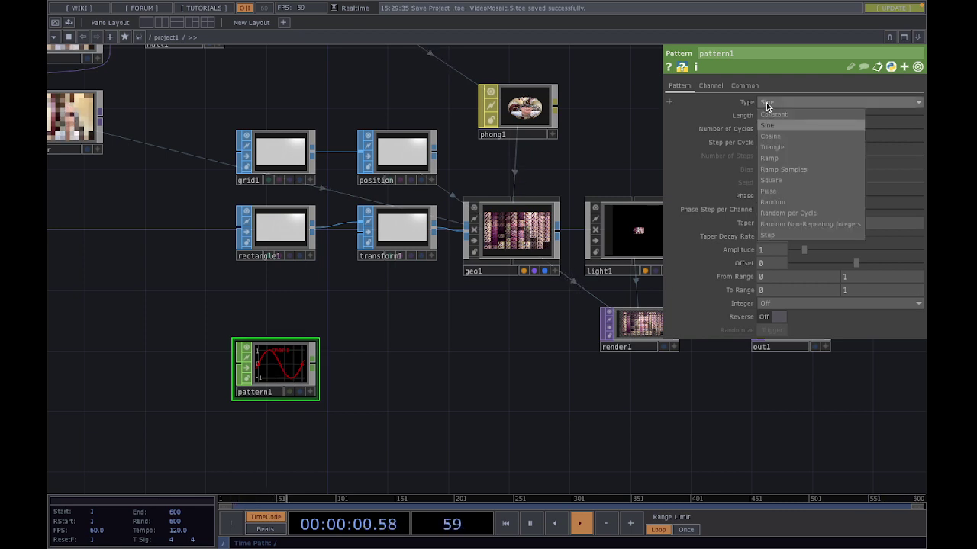
{"action": "left_click", "coordinate": [774, 157]}
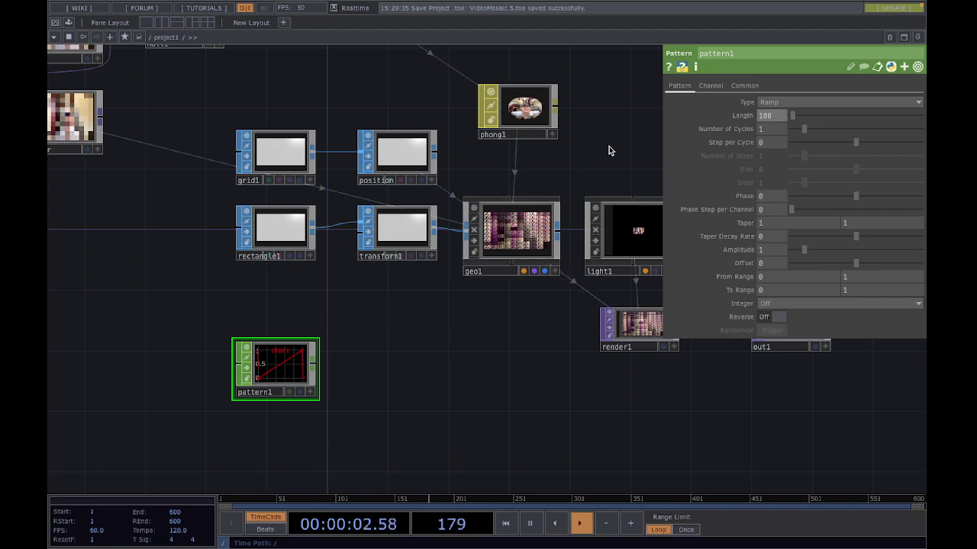
{"action": "left_click_drag", "start_coordinate": [617, 127], "coordinate": [608, 229]}
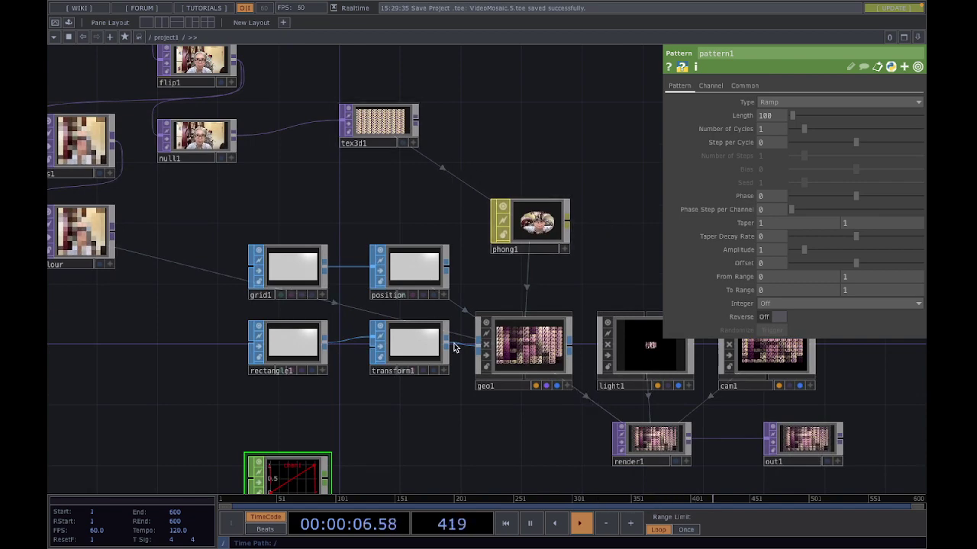
{"action": "left_click_drag", "start_coordinate": [458, 436], "coordinate": [452, 349]}
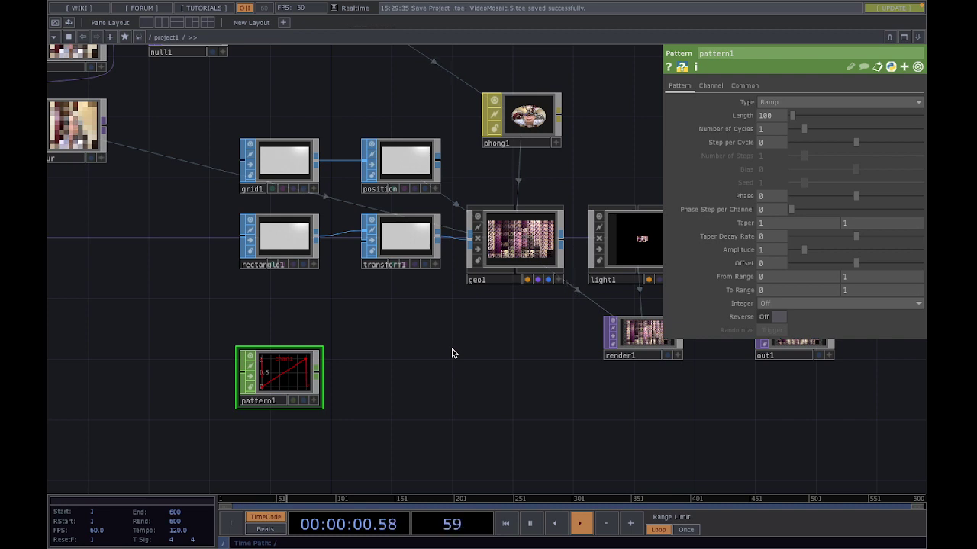
{"action": "right_click", "coordinate": [320, 377]}
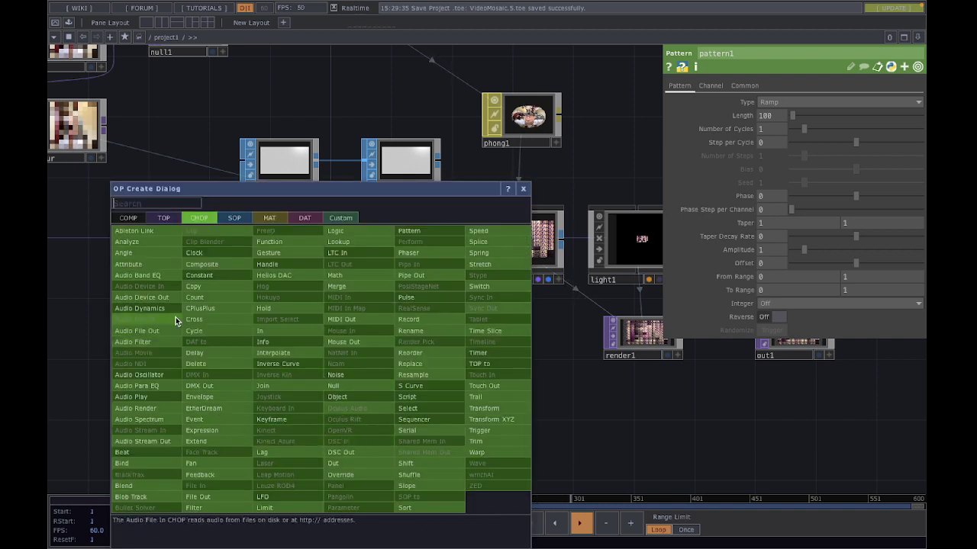
Attach a Null CHOP after pattern1 and rename it 'texture'
{"action": "left_click", "coordinate": [343, 386]}
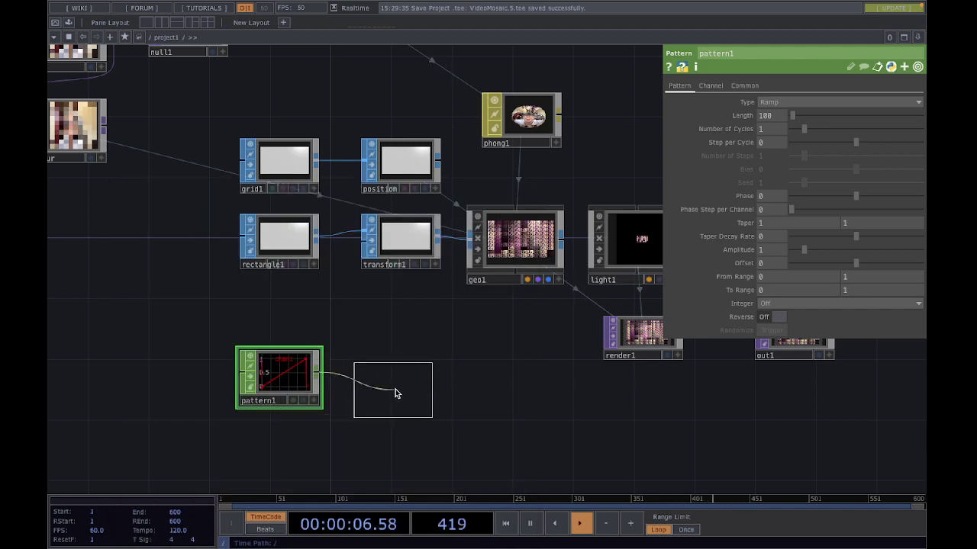
{"action": "left_click", "coordinate": [402, 381]}
{"action": "scroll", "coordinate": [493, 421], "scroll_direction": "up", "scroll_amount": 3}
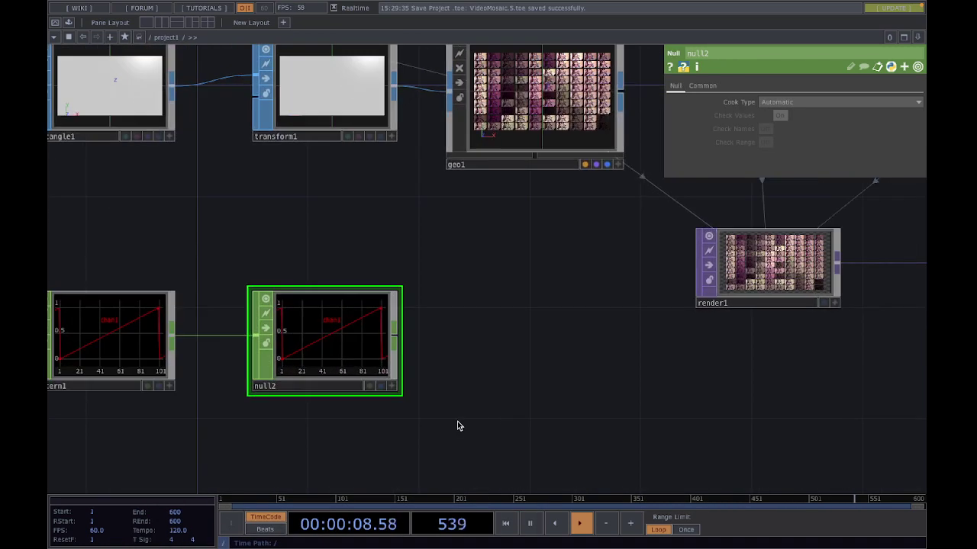
{"action": "left_click", "coordinate": [304, 389]}
{"action": "type", "text": "texture"}
{"action": "key", "text": "Return"}
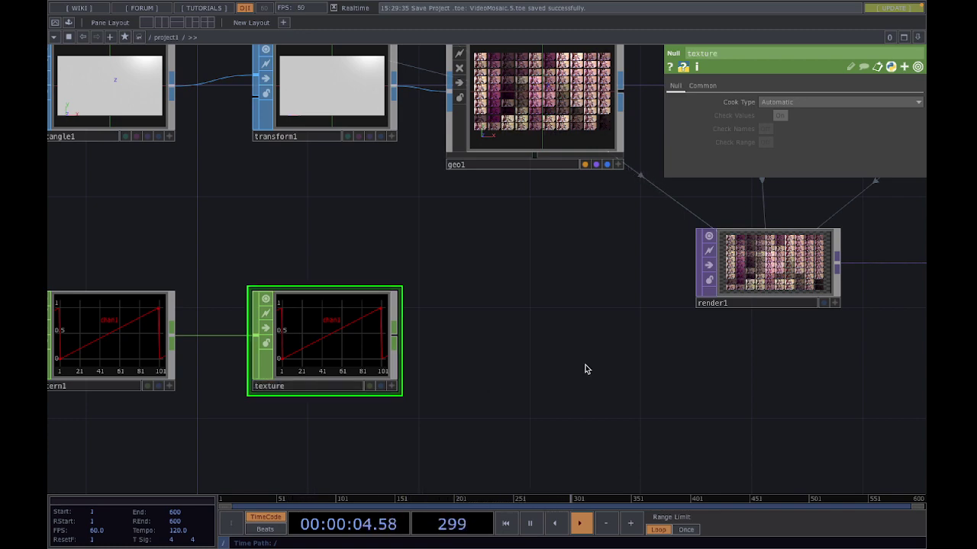
{"action": "scroll", "coordinate": [589, 361], "scroll_direction": "down", "scroll_amount": 3}
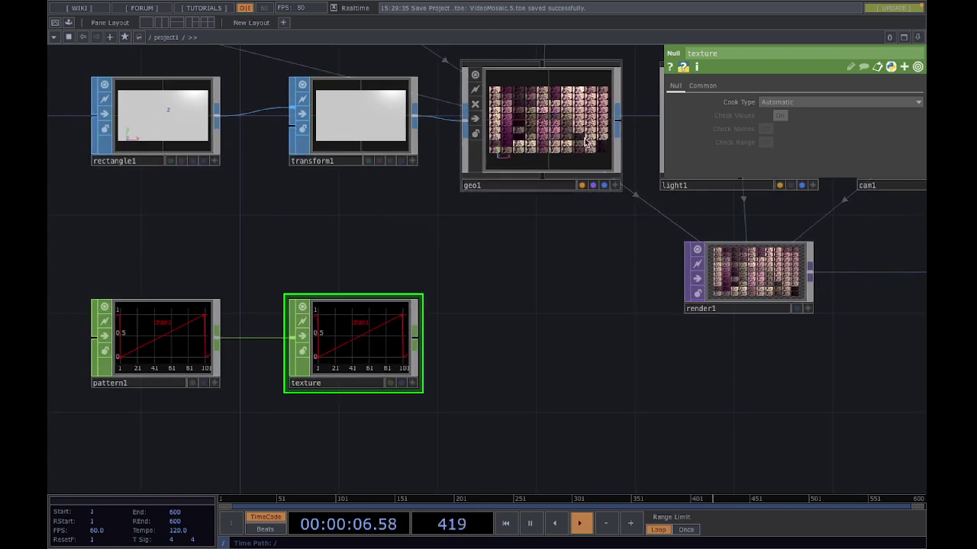
Set texture as geo1's Texture Coord OP with W taken from chan1
{"action": "left_click", "coordinate": [586, 141]}
{"action": "left_click_drag", "start_coordinate": [551, 388], "coordinate": [566, 354]}
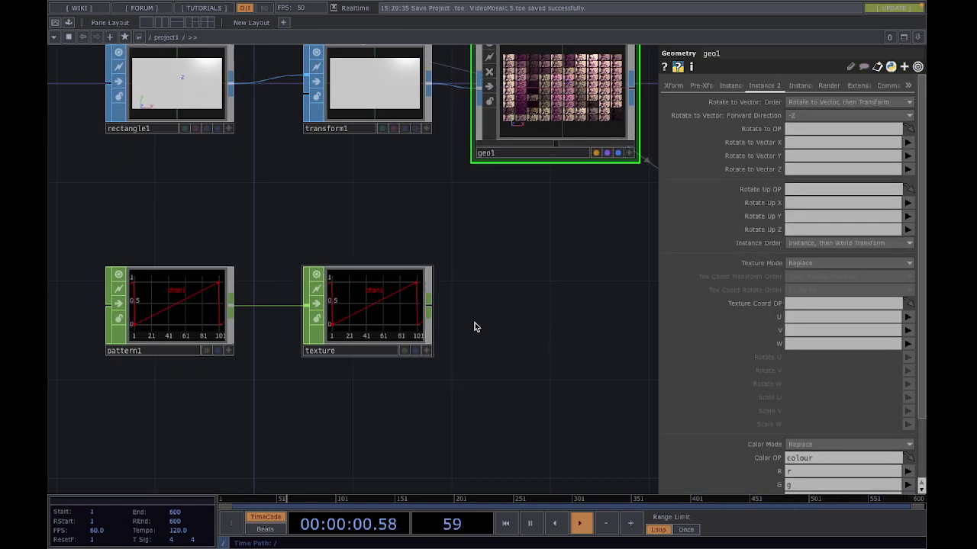
{"action": "left_click_drag", "start_coordinate": [363, 302], "coordinate": [811, 303]}
{"action": "left_click_drag", "start_coordinate": [575, 413], "coordinate": [526, 377]}
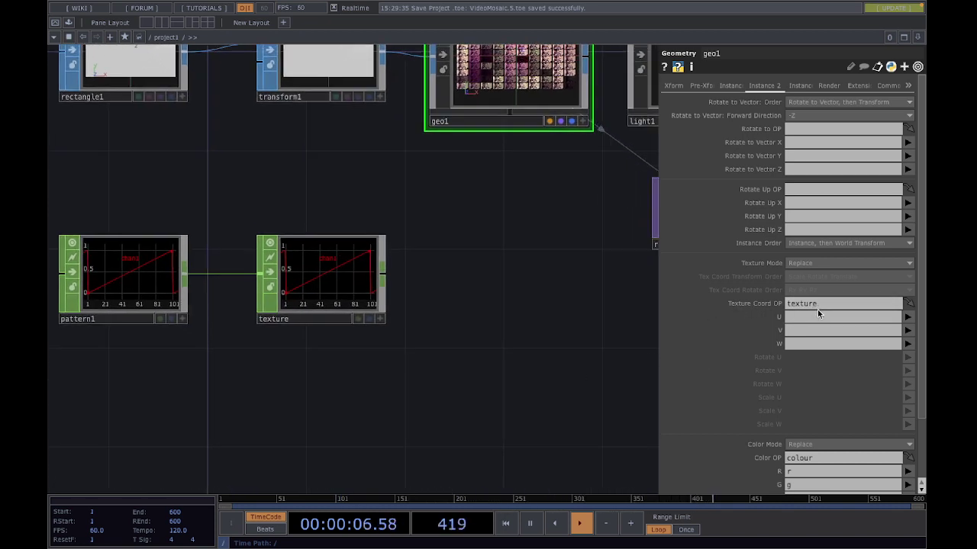
{"action": "left_click", "coordinate": [911, 357]}
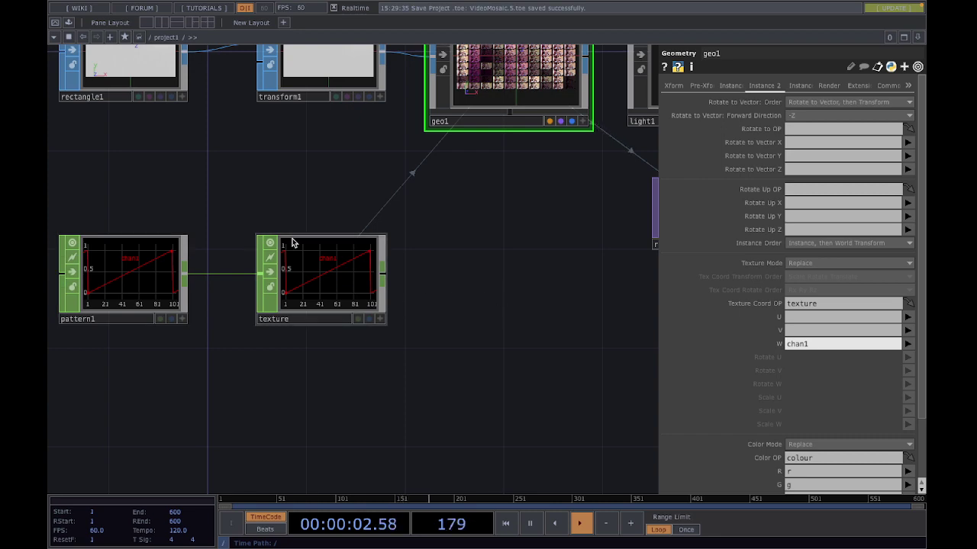
{"action": "scroll", "coordinate": [526, 225], "scroll_direction": "down", "scroll_amount": 3}
{"action": "scroll", "coordinate": [350, 264], "scroll_direction": "down", "scroll_amount": 2}
{"action": "left_click_drag", "start_coordinate": [615, 80], "coordinate": [617, 196]}
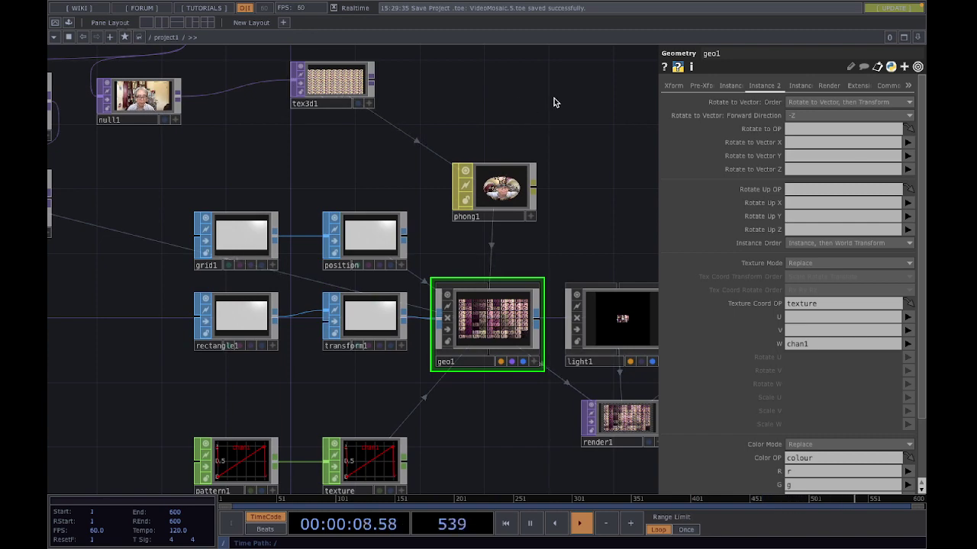
{"action": "left_click_drag", "start_coordinate": [545, 94], "coordinate": [532, 89]}
Hide the parameter pane, leave full-screen mode, and save the project as VideoMosaic.6.toe
{"action": "key", "text": "p"}
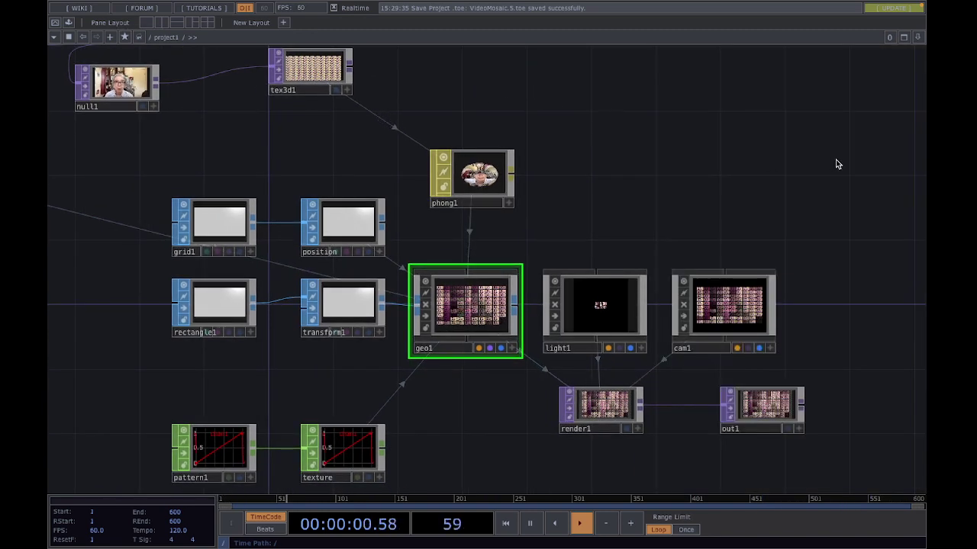
{"action": "left_click_drag", "start_coordinate": [835, 161], "coordinate": [826, 146]}
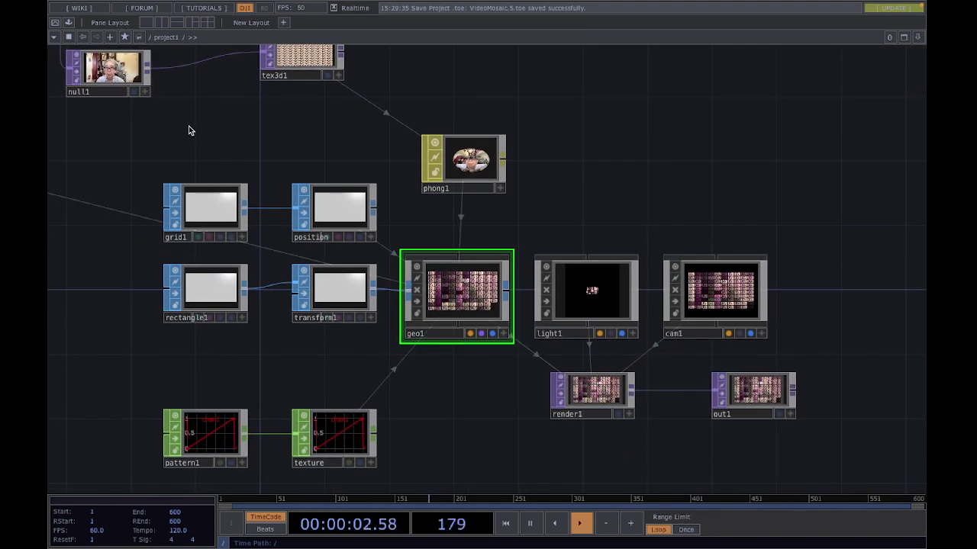
{"action": "mouse_move", "coordinate": [91, 7]}
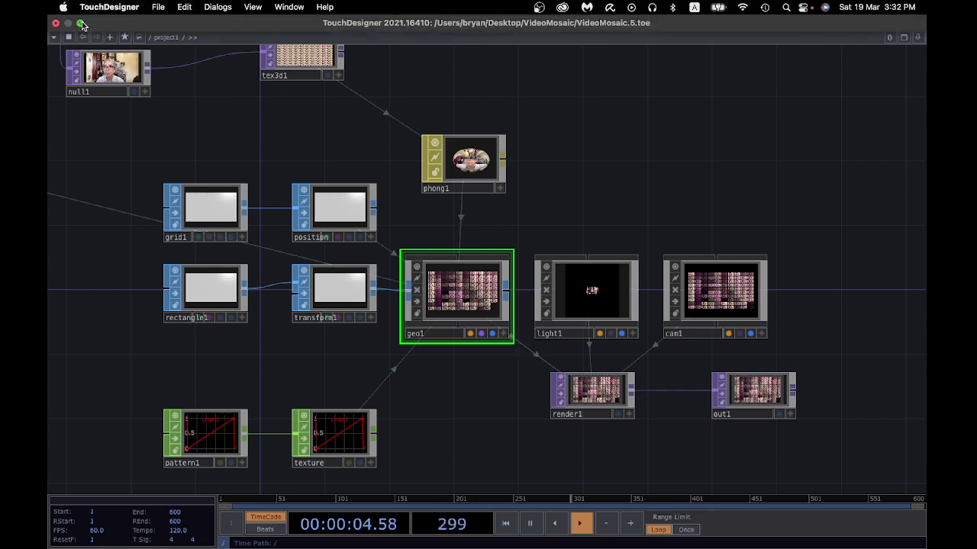
{"action": "left_click", "coordinate": [81, 24]}
{"action": "left_click", "coordinate": [158, 6]}
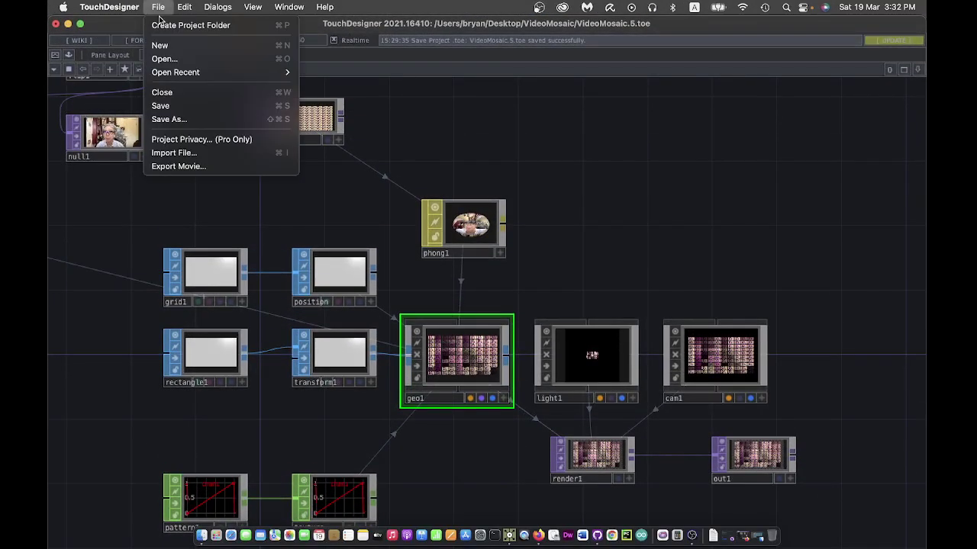
{"action": "left_click", "coordinate": [186, 105]}
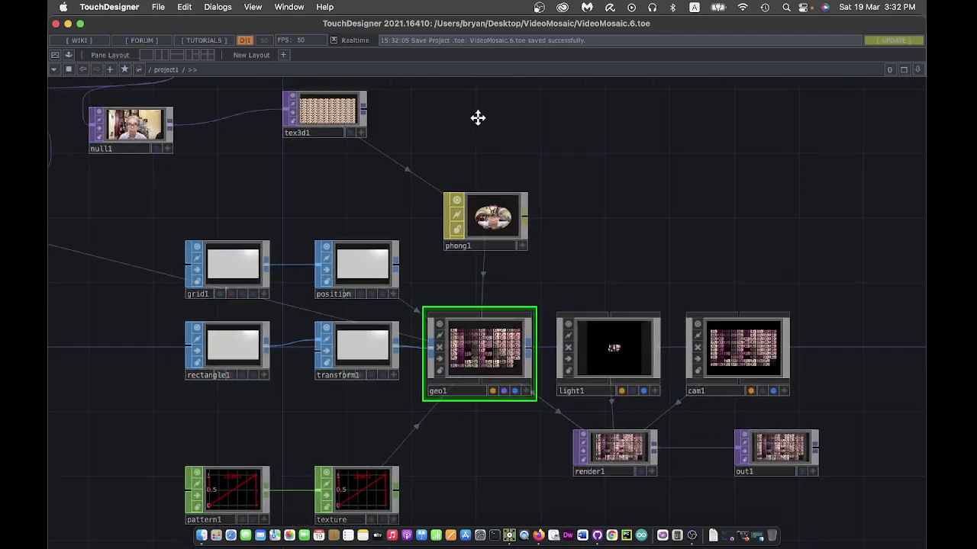